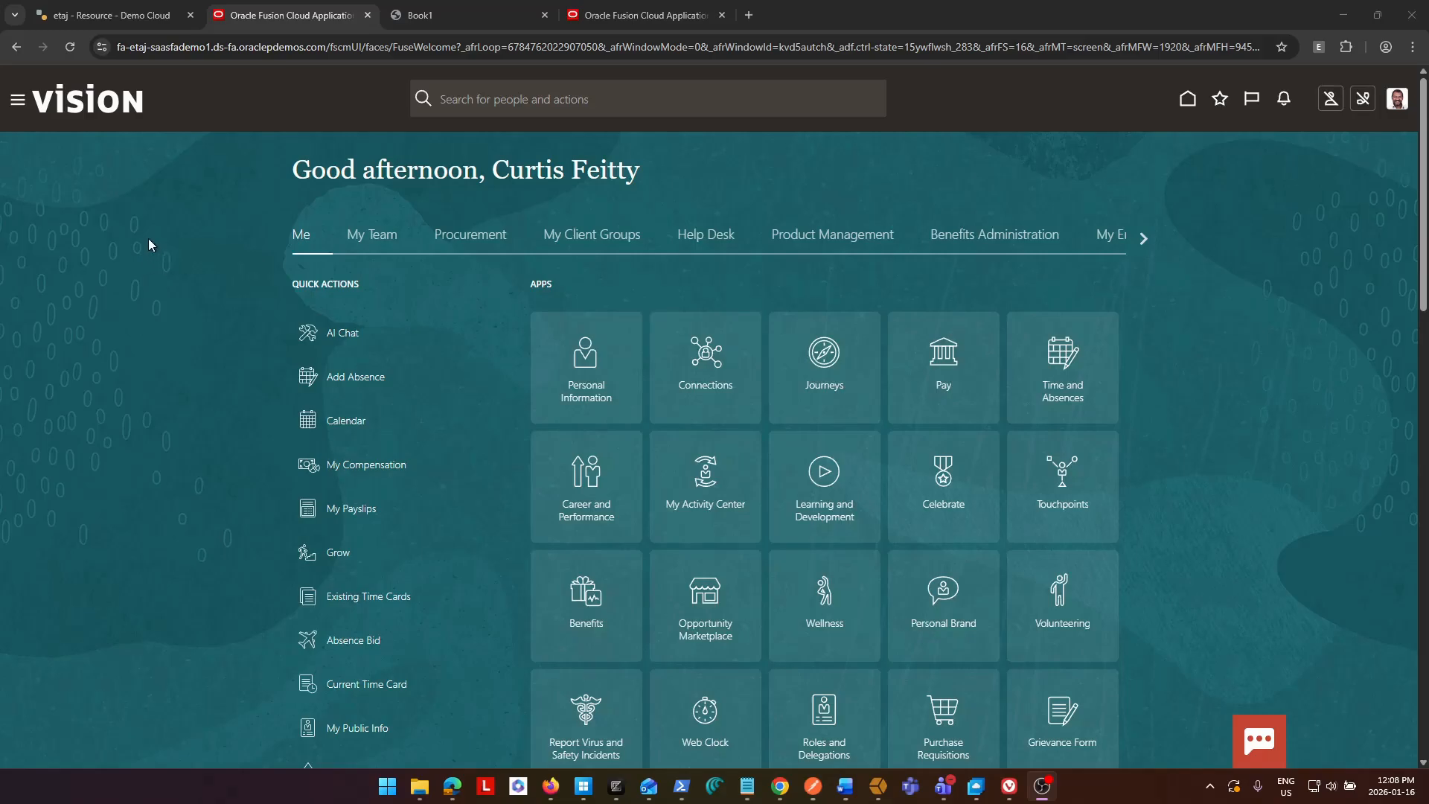
# Open the Tools Library in AI Agent Studio and start adding a new tool.
pyautogui.click(18, 102)
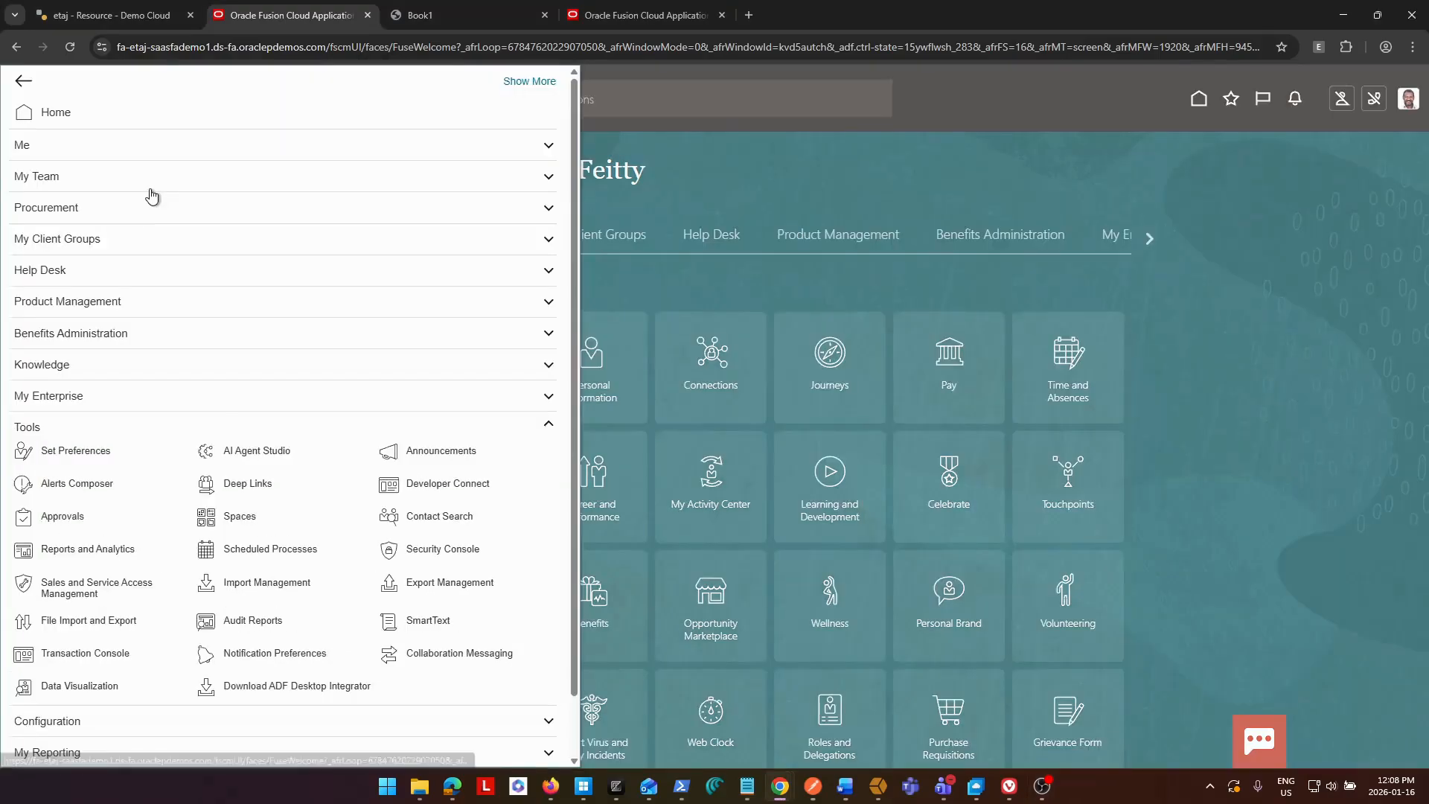
pyautogui.click(253, 452)
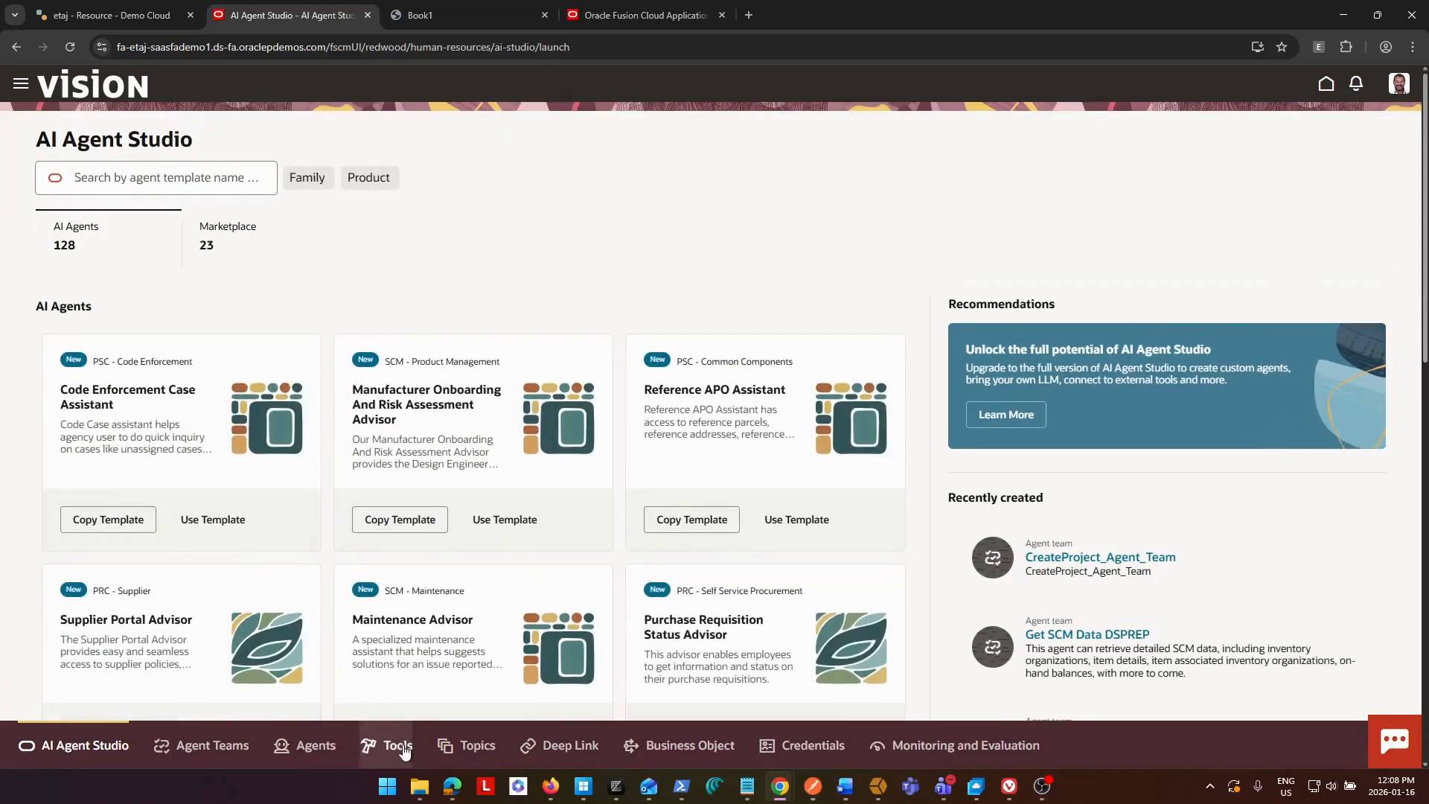
pyautogui.click(395, 748)
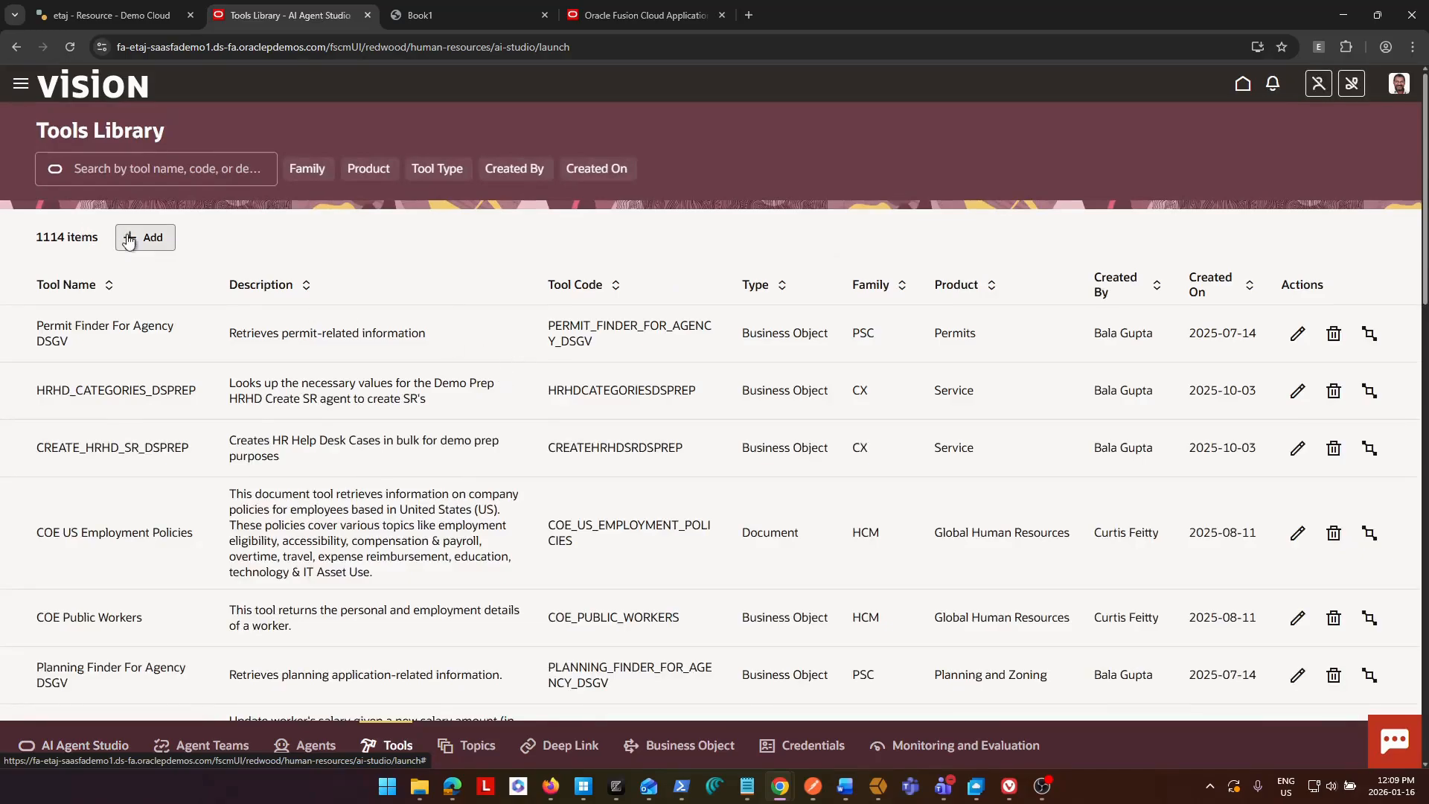
pyautogui.click(155, 239)
# Set the new tool's type to Document and name it BIP Reports Advisor.
pyautogui.click(293, 229)
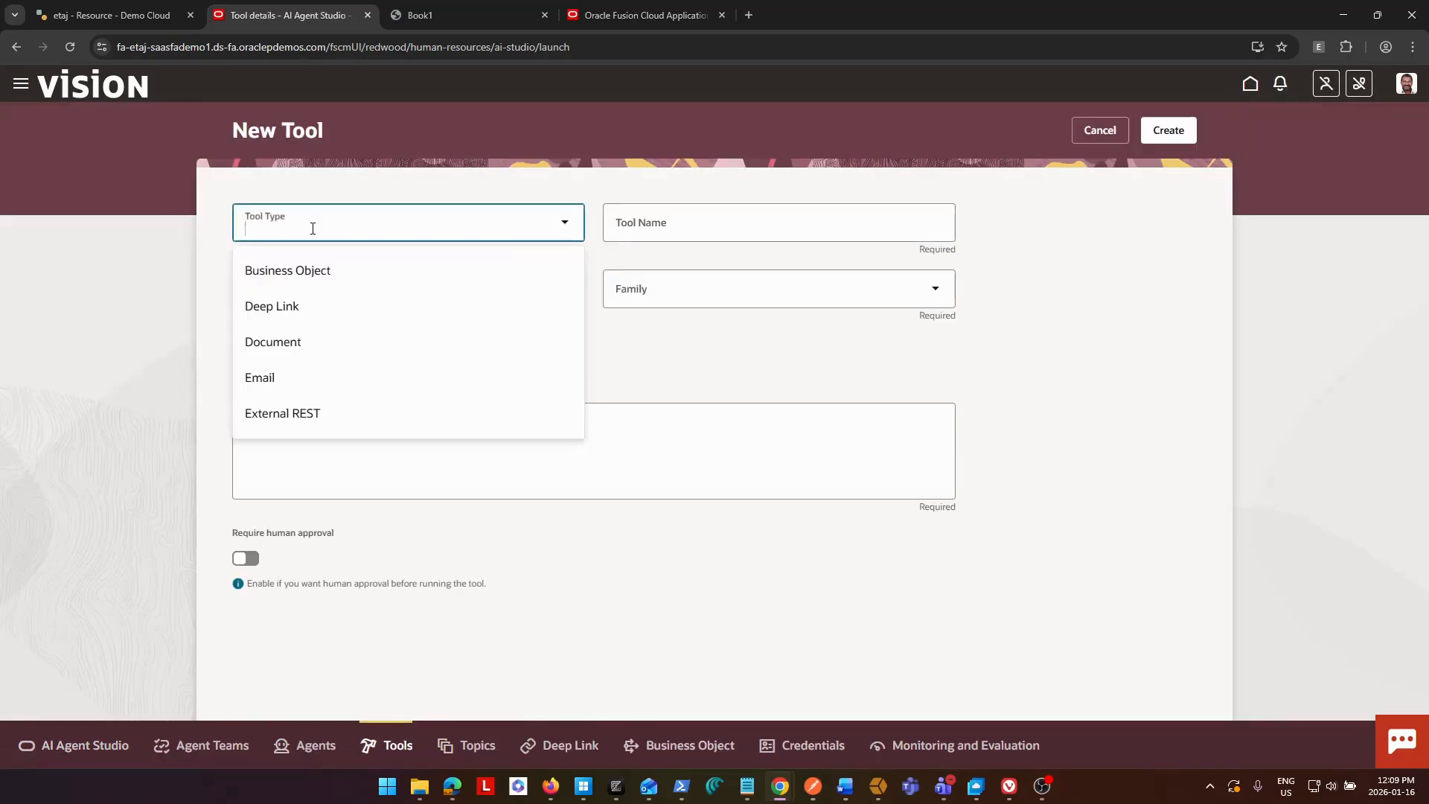
pyautogui.click(272, 341)
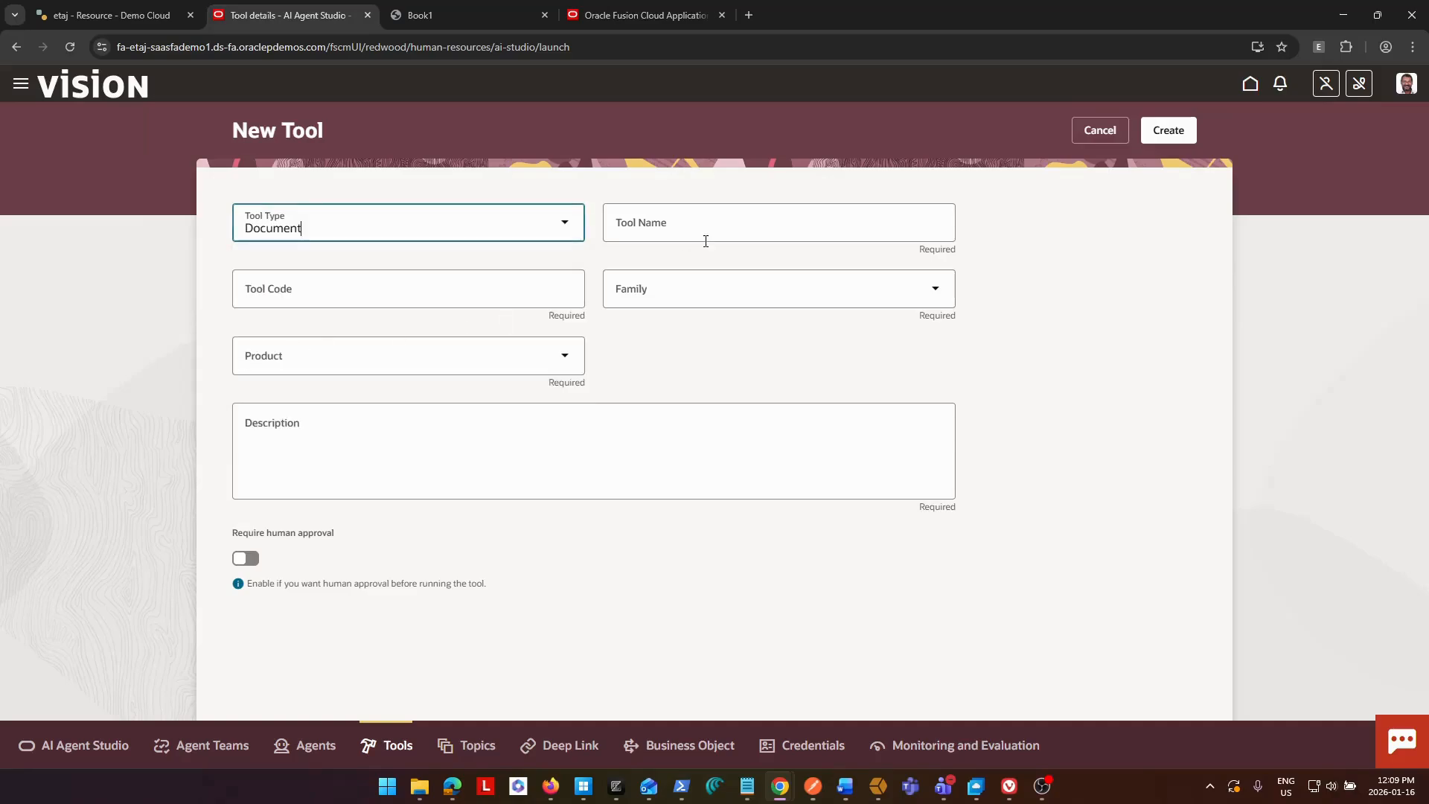
pyautogui.click(705, 227)
pyautogui.click(770, 265)
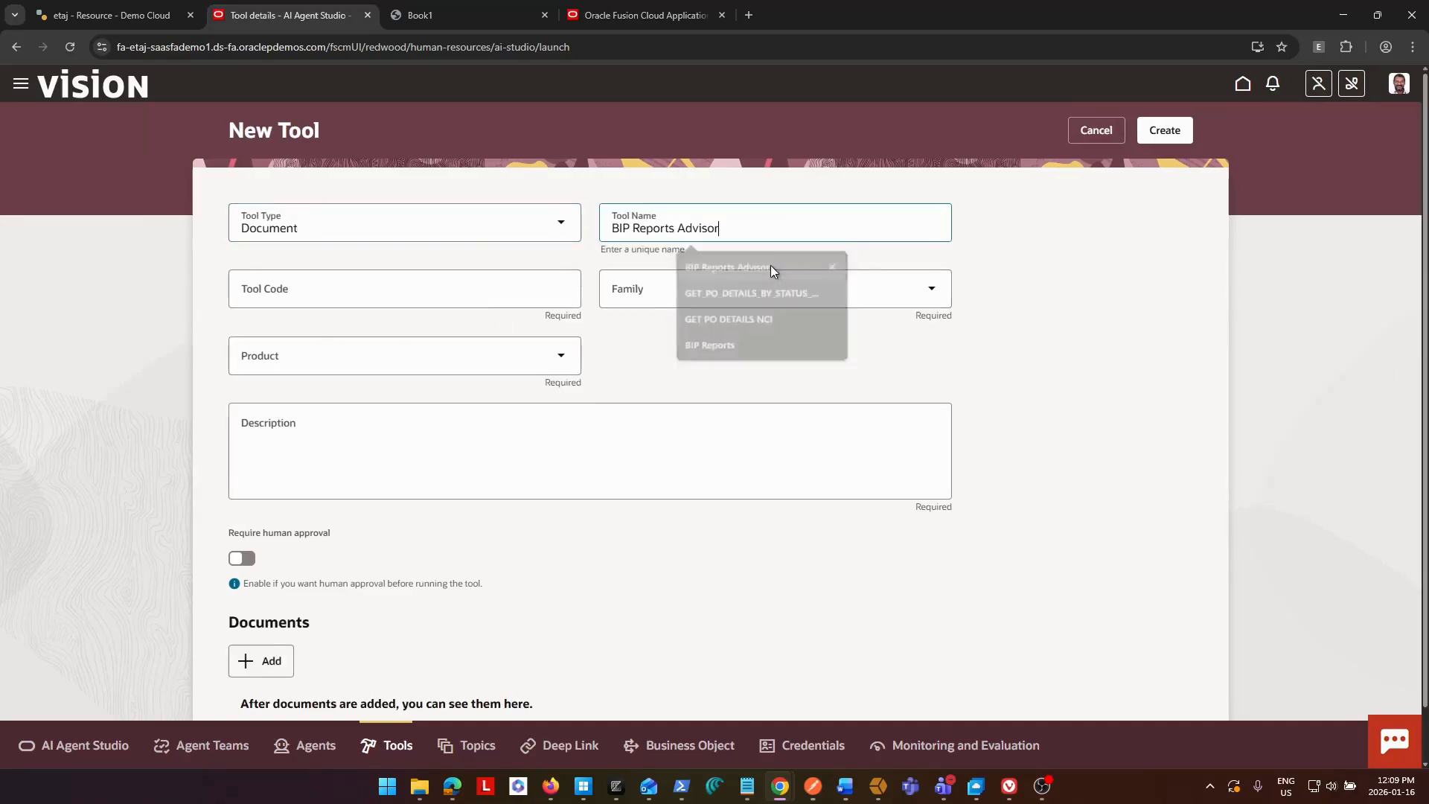
pyautogui.press('Tab')
# Assign the tool to the Common family and the Other product.
pyautogui.click(680, 290)
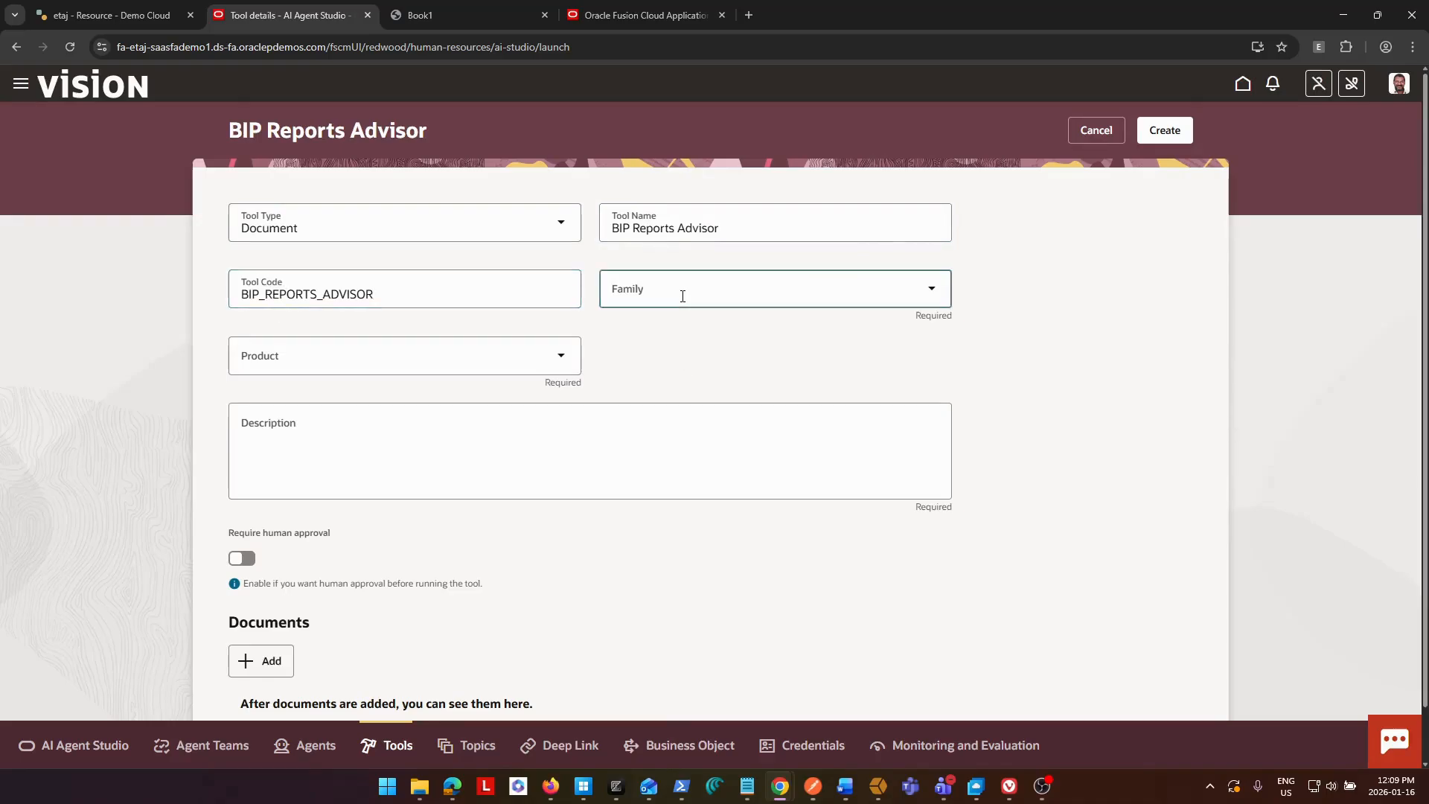
pyautogui.click(637, 370)
pyautogui.click(449, 361)
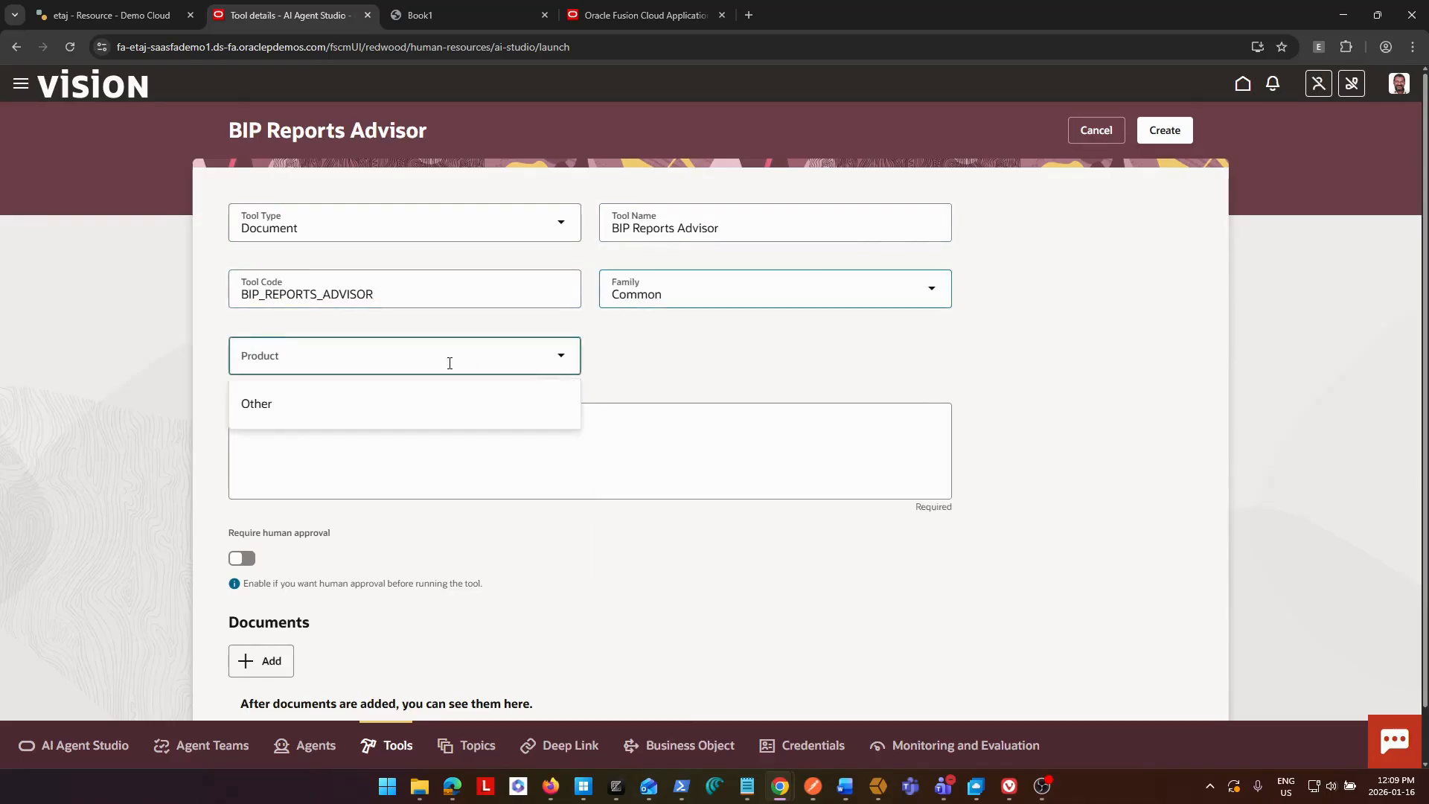
pyautogui.click(355, 404)
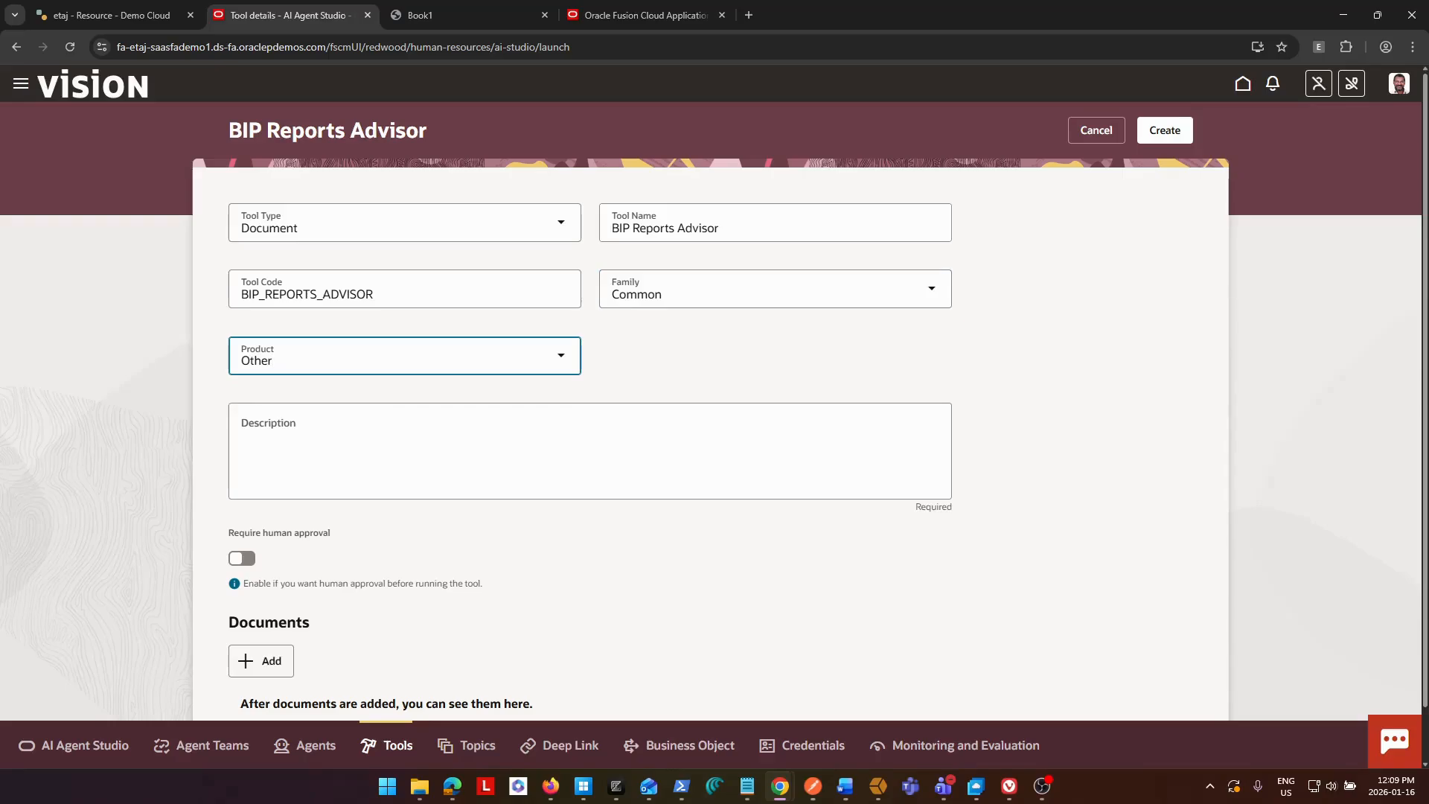
# Describe the tool as "BIP Catalog includes details of custom BIP and OTBI Reports".
pyautogui.hotkey('alt', 'Tab')
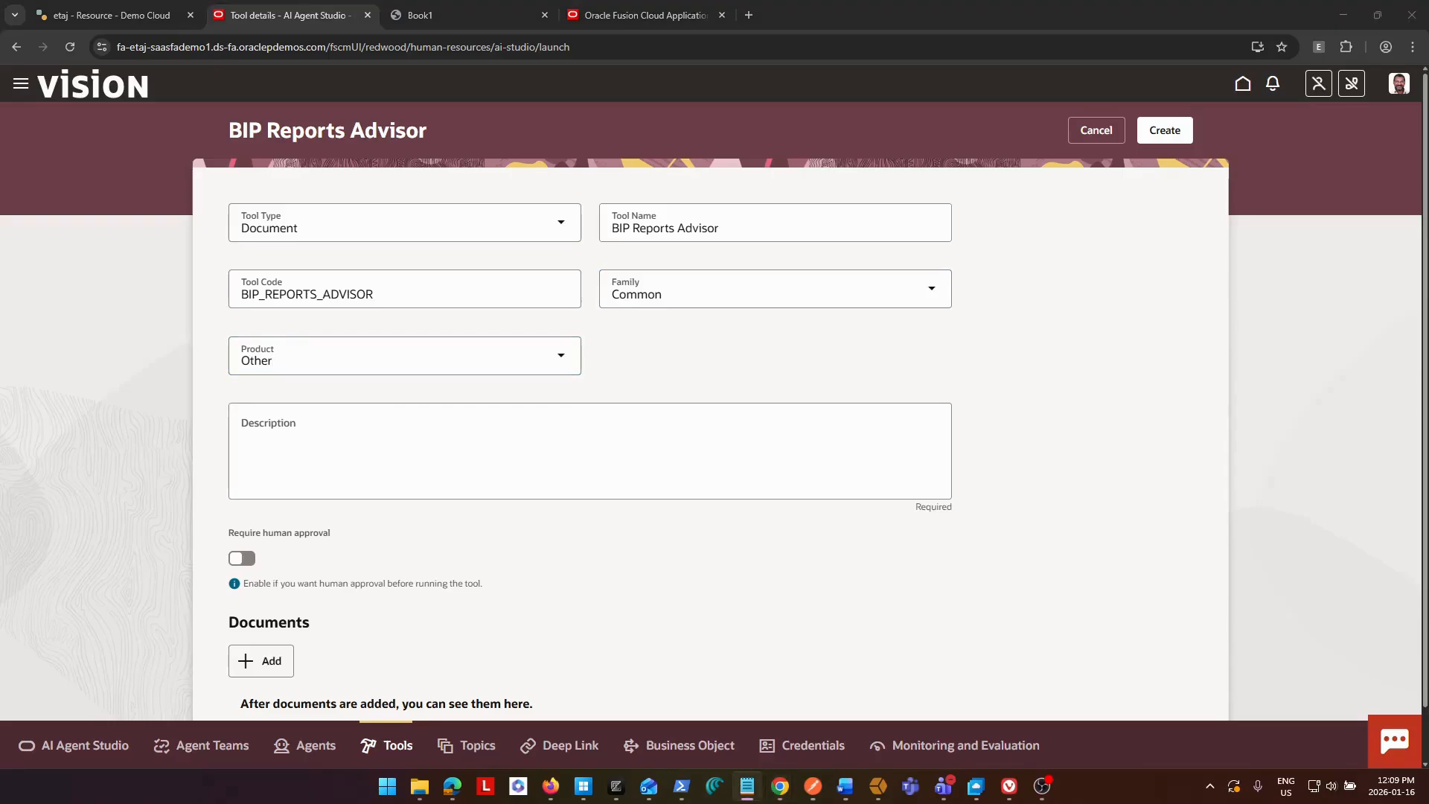
pyautogui.click(471, 448)
pyautogui.write('BIP Catalog includes details of custom BIP and OTBI Reports')
pyautogui.click(1158, 485)
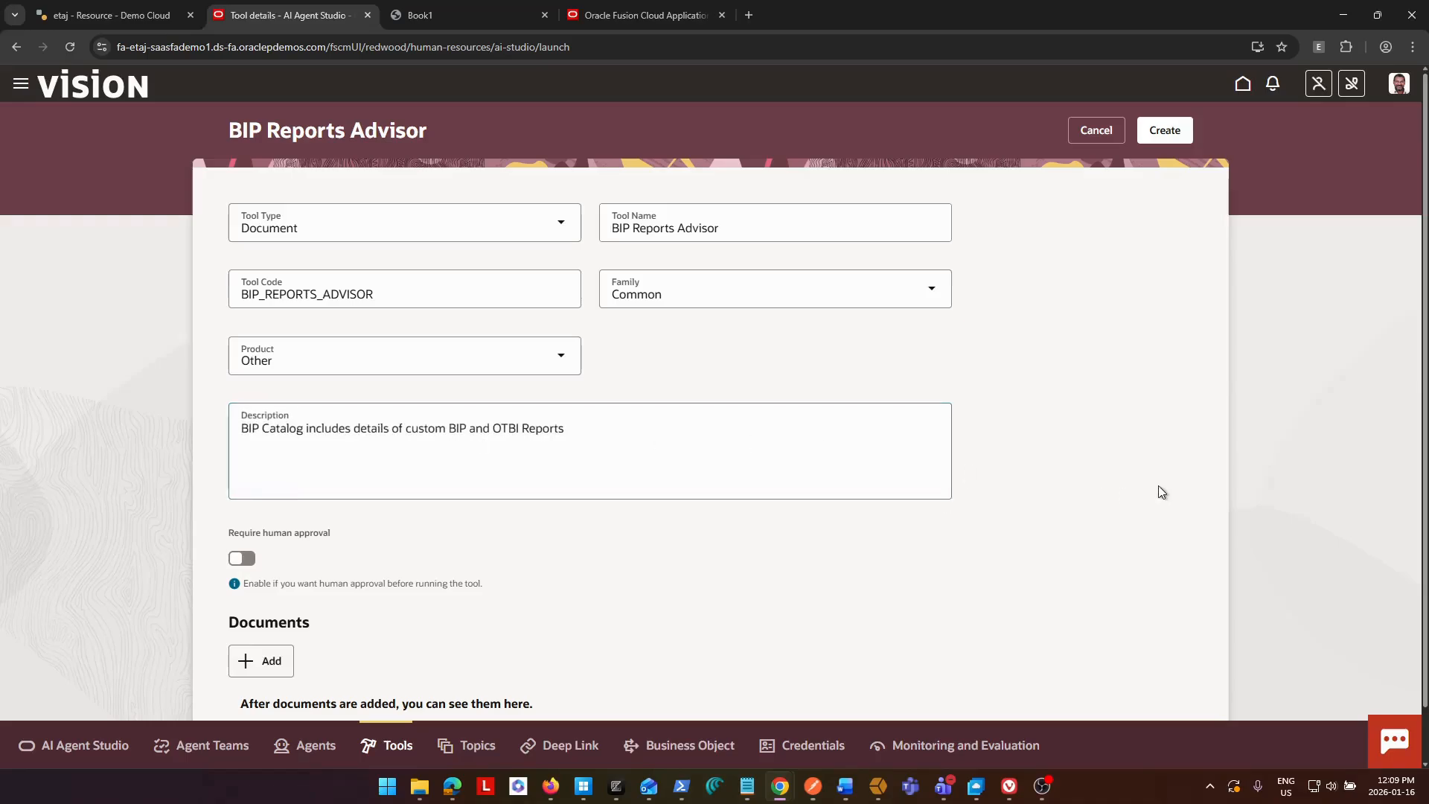
# Add a document entry to the tool and name it BIP Reports Catalog.
pyautogui.scroll(-1, 1090, 467)
pyautogui.scroll(1, 868, 536)
pyautogui.scroll(-1, 764, 565)
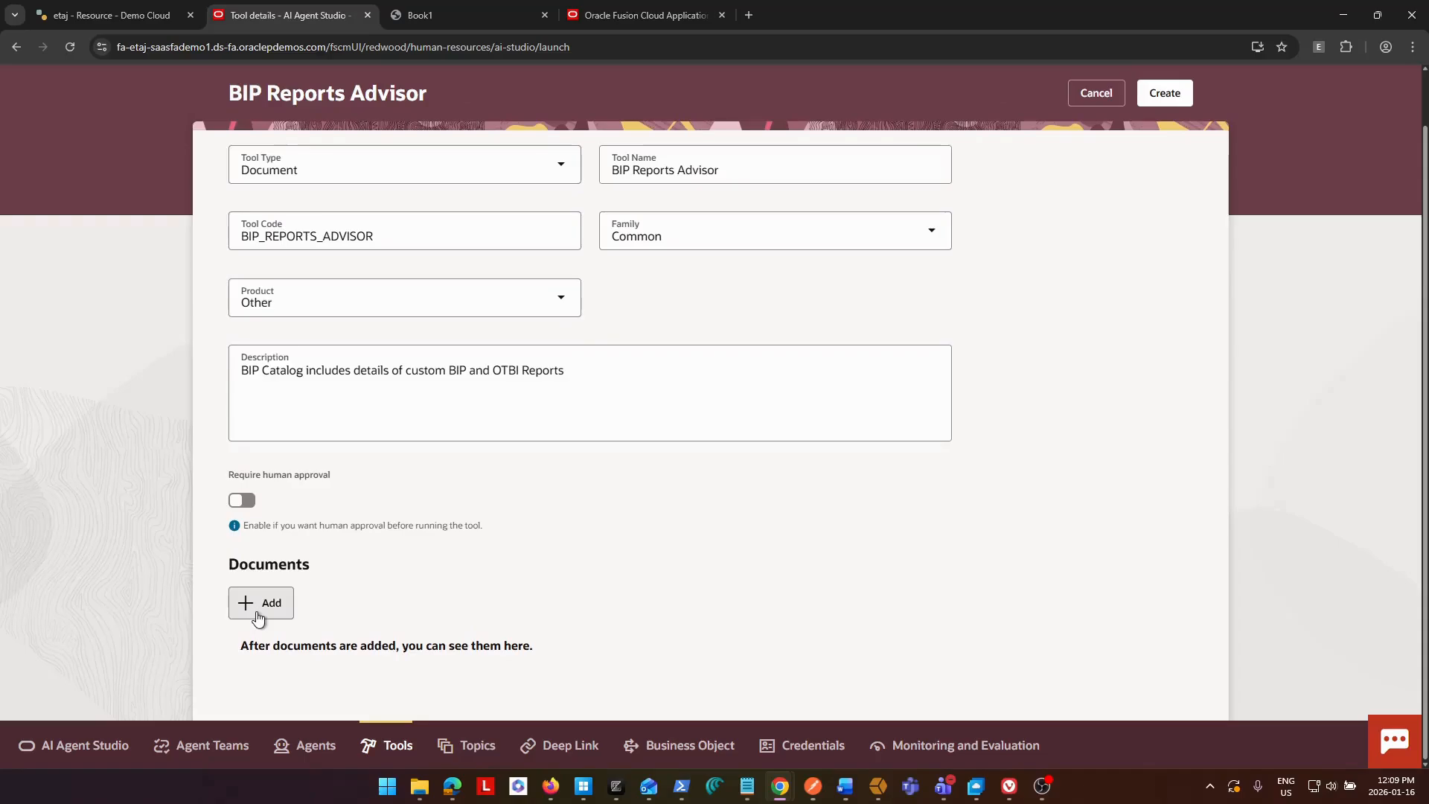
pyautogui.click(257, 612)
pyautogui.scroll(-5, 424, 434)
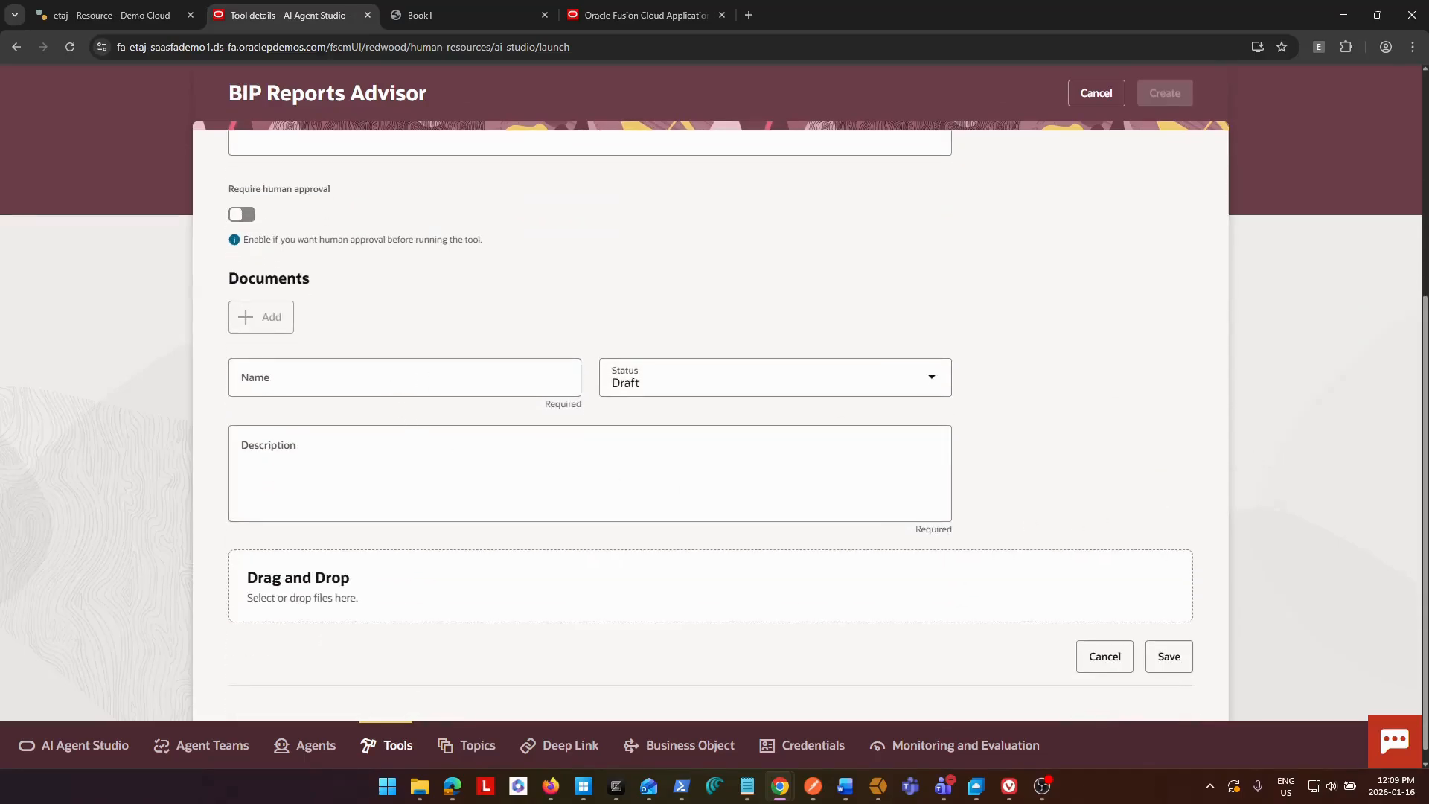
pyautogui.hotkey('alt', 'Tab')
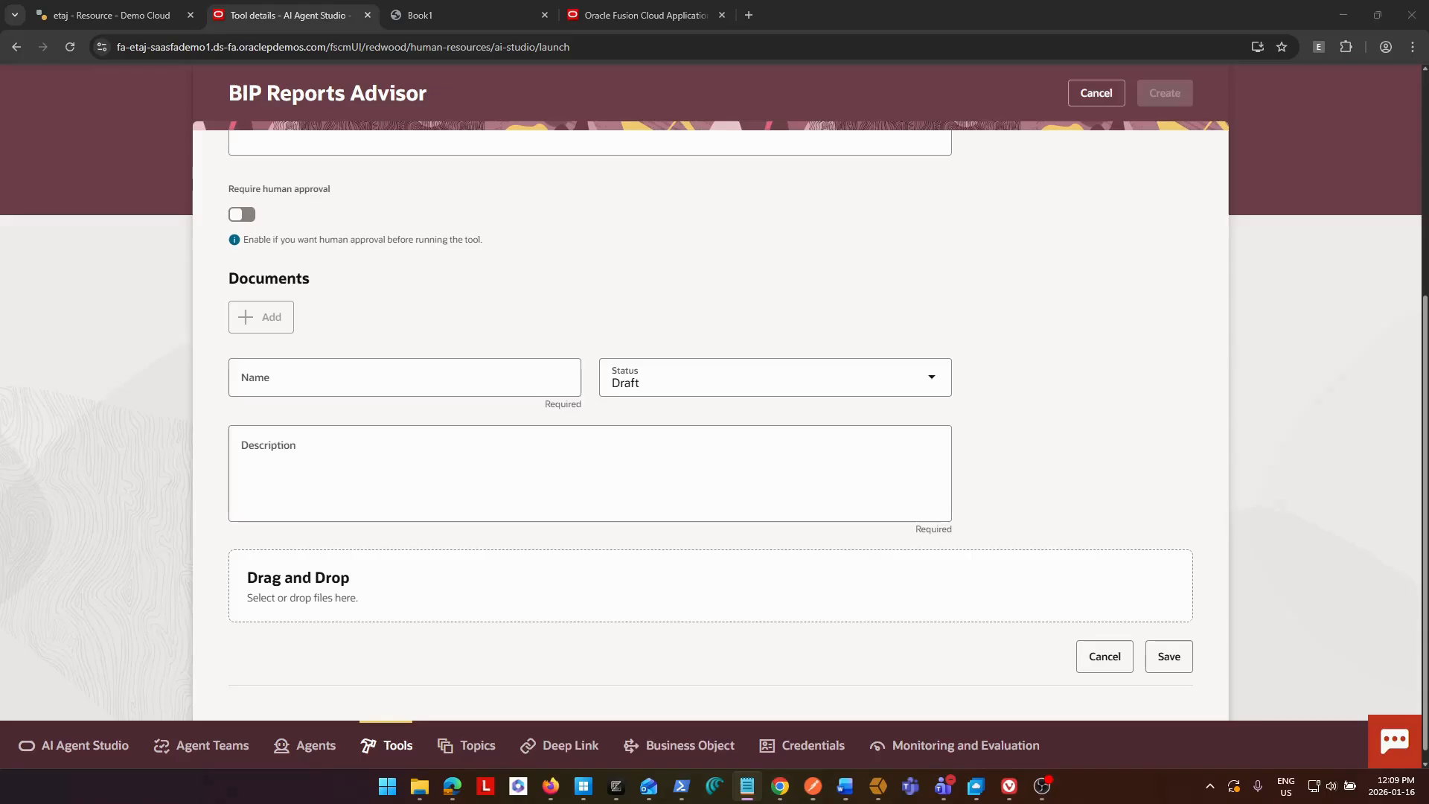
pyautogui.click(409, 379)
pyautogui.write('BIP Reports Catalog')
pyautogui.click(1079, 445)
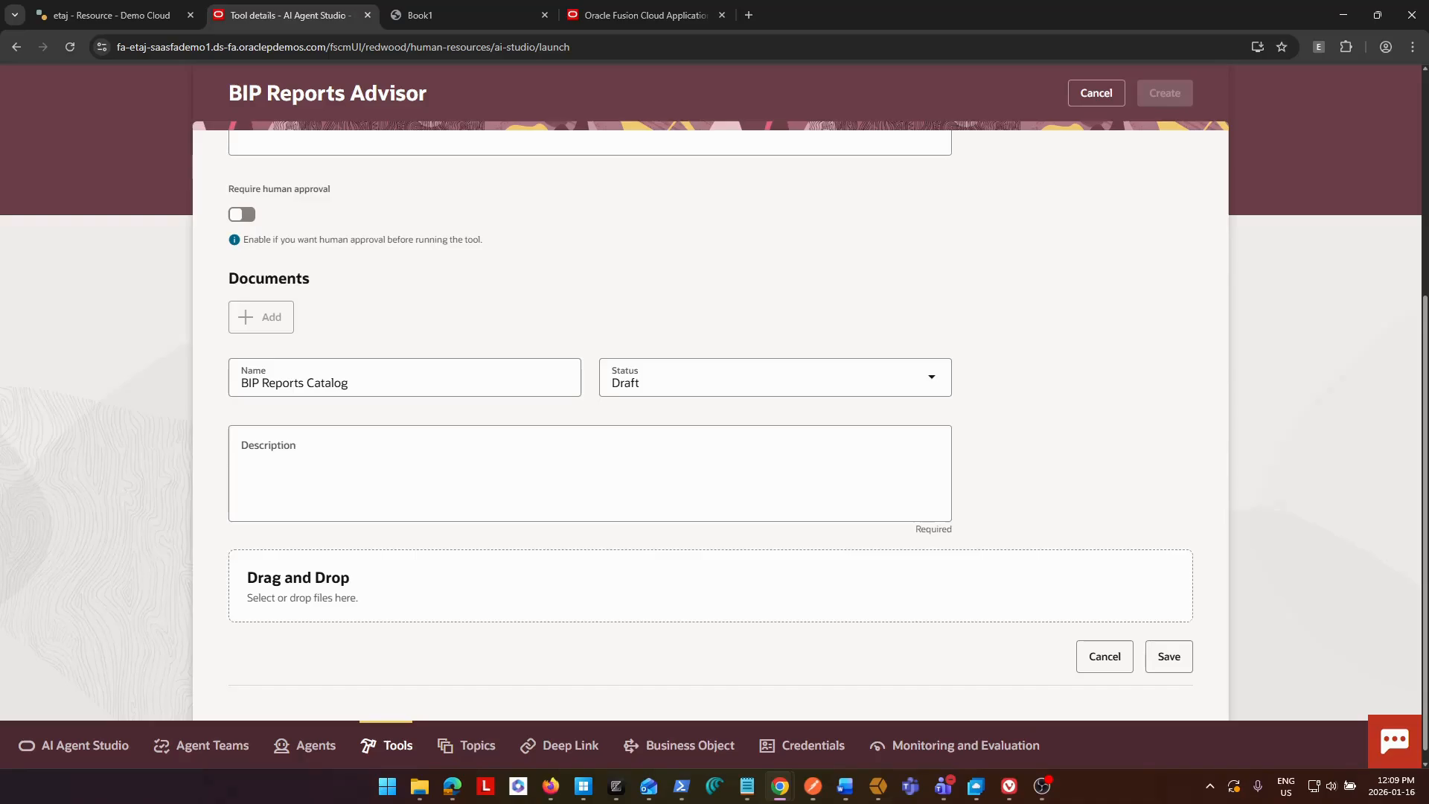
# Enter "BIP Catalog includes details of custom BIP and OTBI Reports" as the document entry's description.
pyautogui.hotkey('alt', 'Tab')
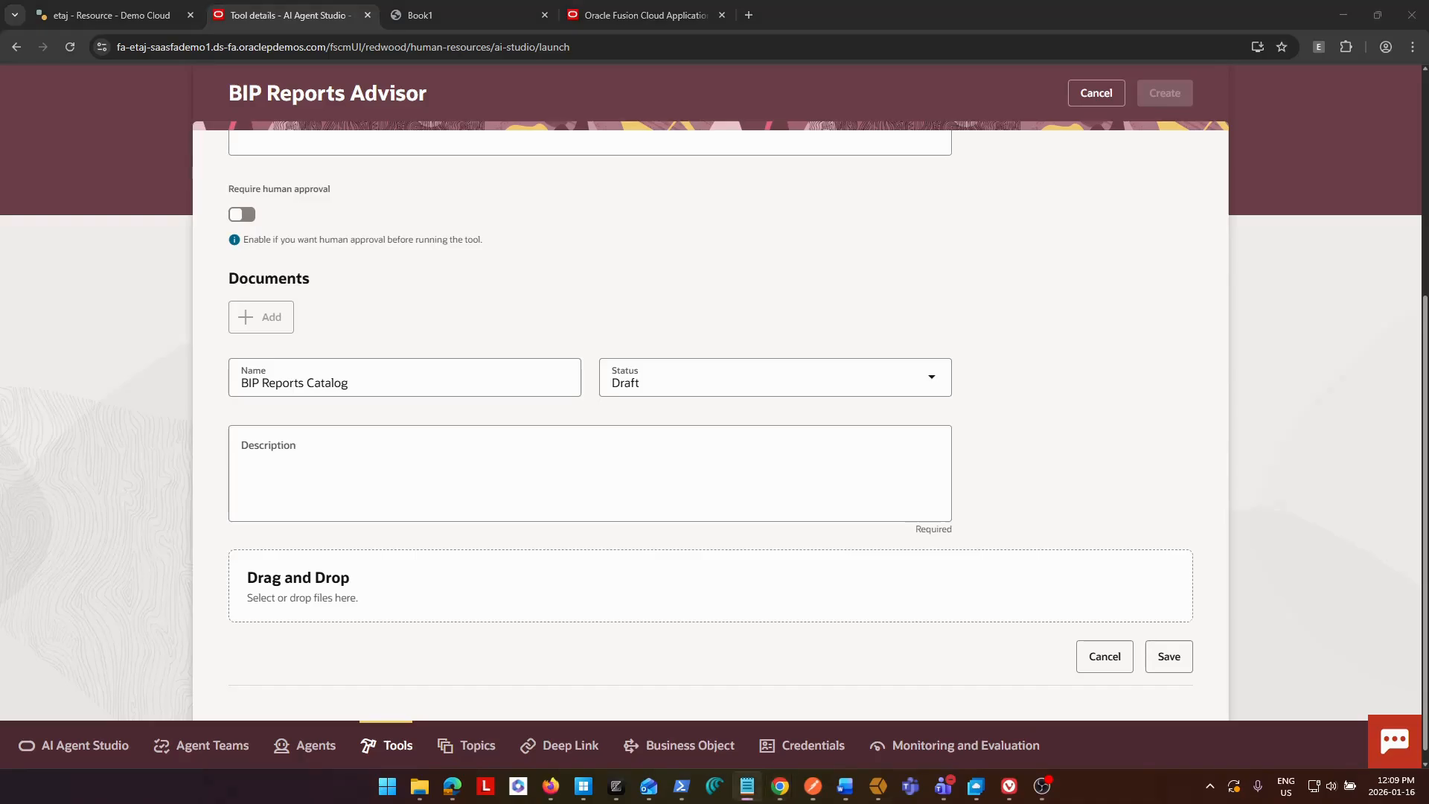
pyautogui.click(583, 444)
pyautogui.write('BIP Catalog includes details of custom BIP and OTBI Reports')
pyautogui.click(1191, 488)
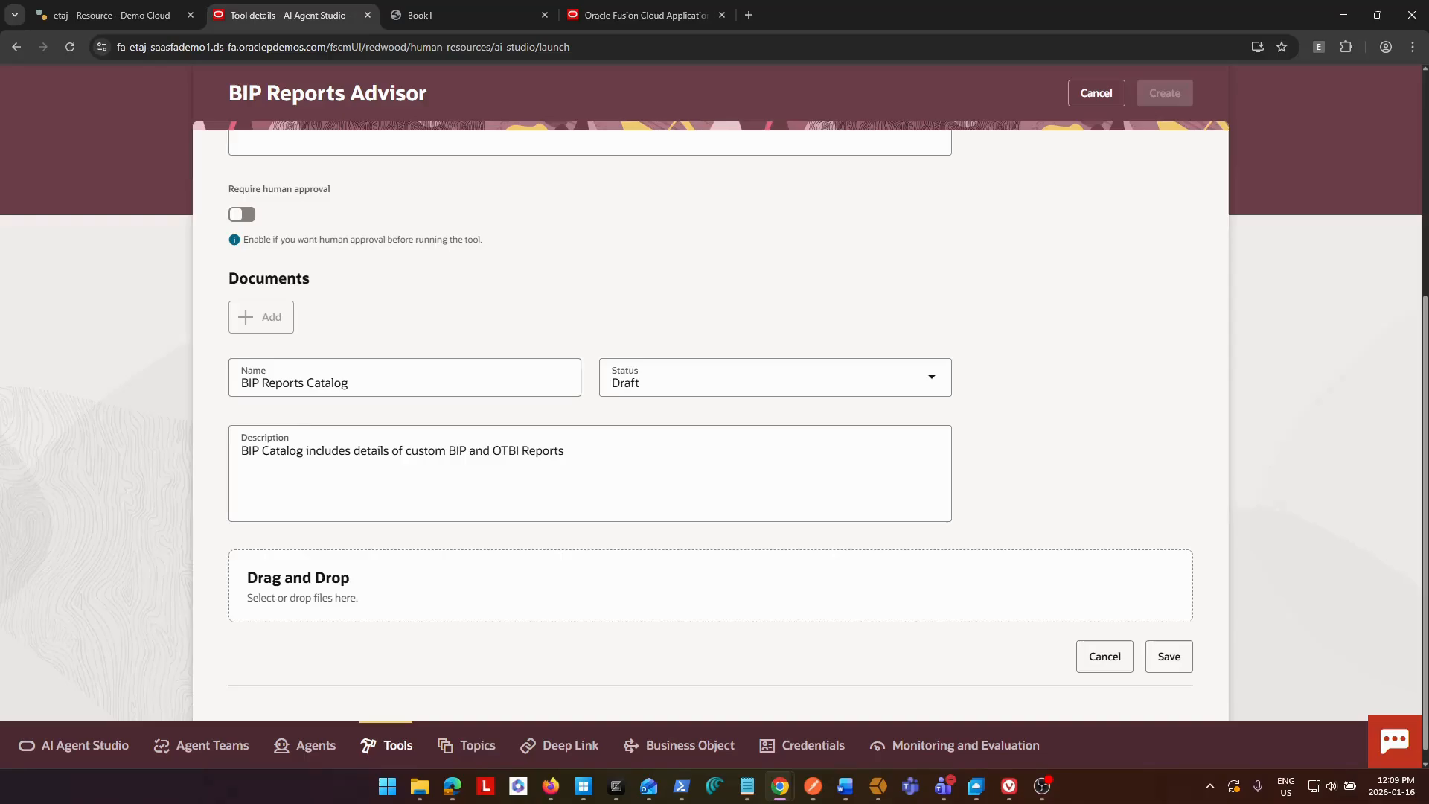
# Attach BIP Reports Doc.pdf to the document entry and review the report catalog table in the open PDF.
pyautogui.hotkey('alt', 'Tab')
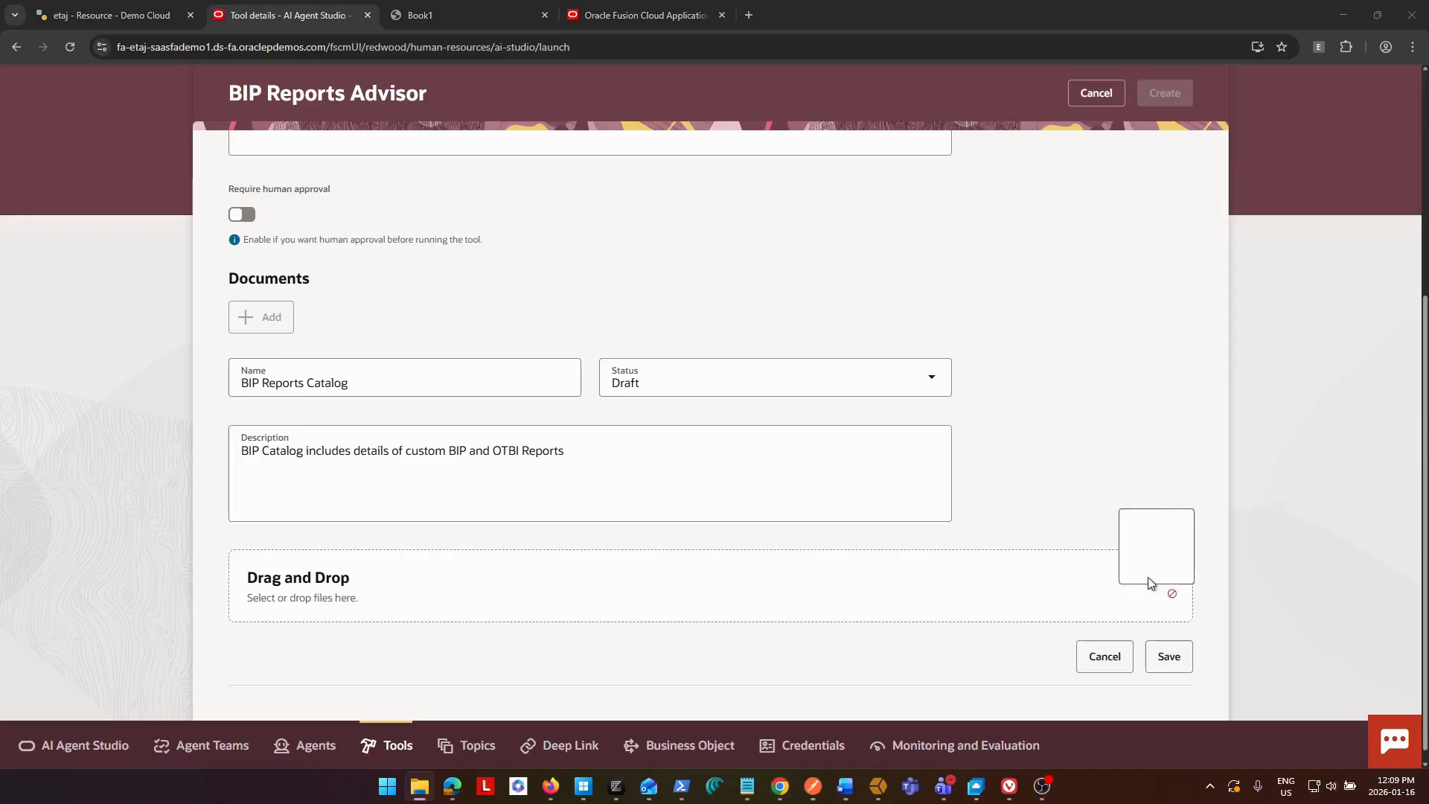
pyautogui.moveTo(1168, 587); pyautogui.dragTo(960, 589)
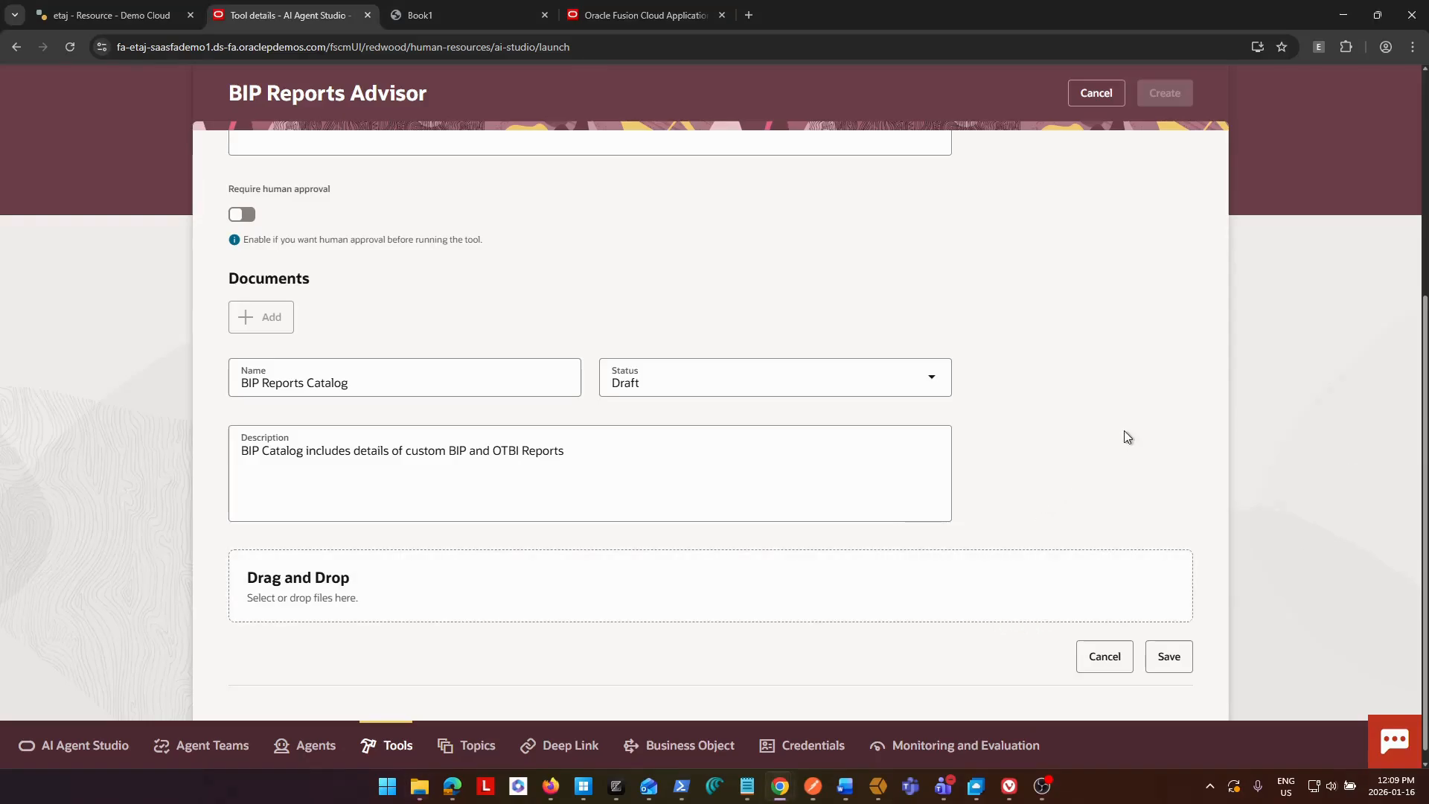
pyautogui.click(445, 15)
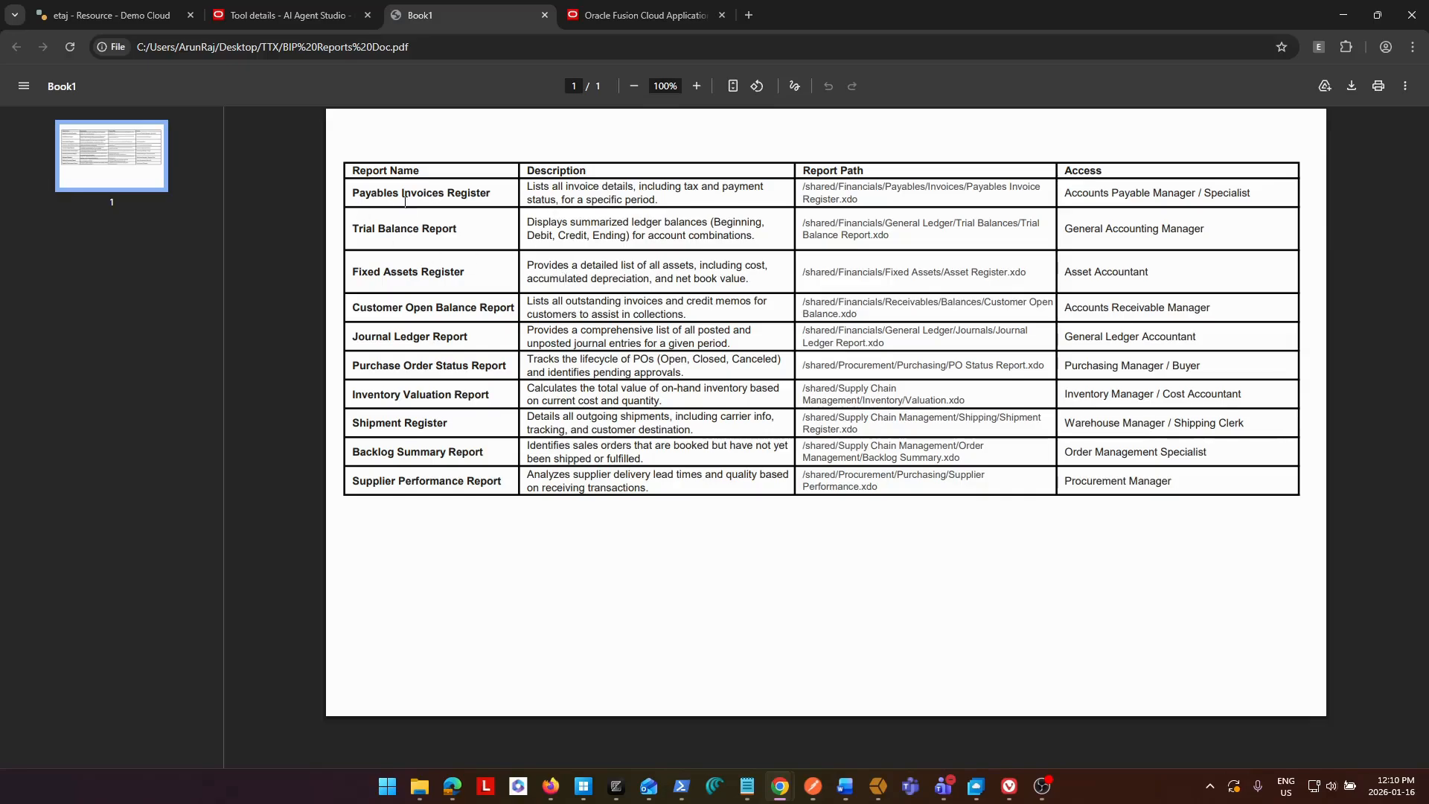
pyautogui.click(269, 16)
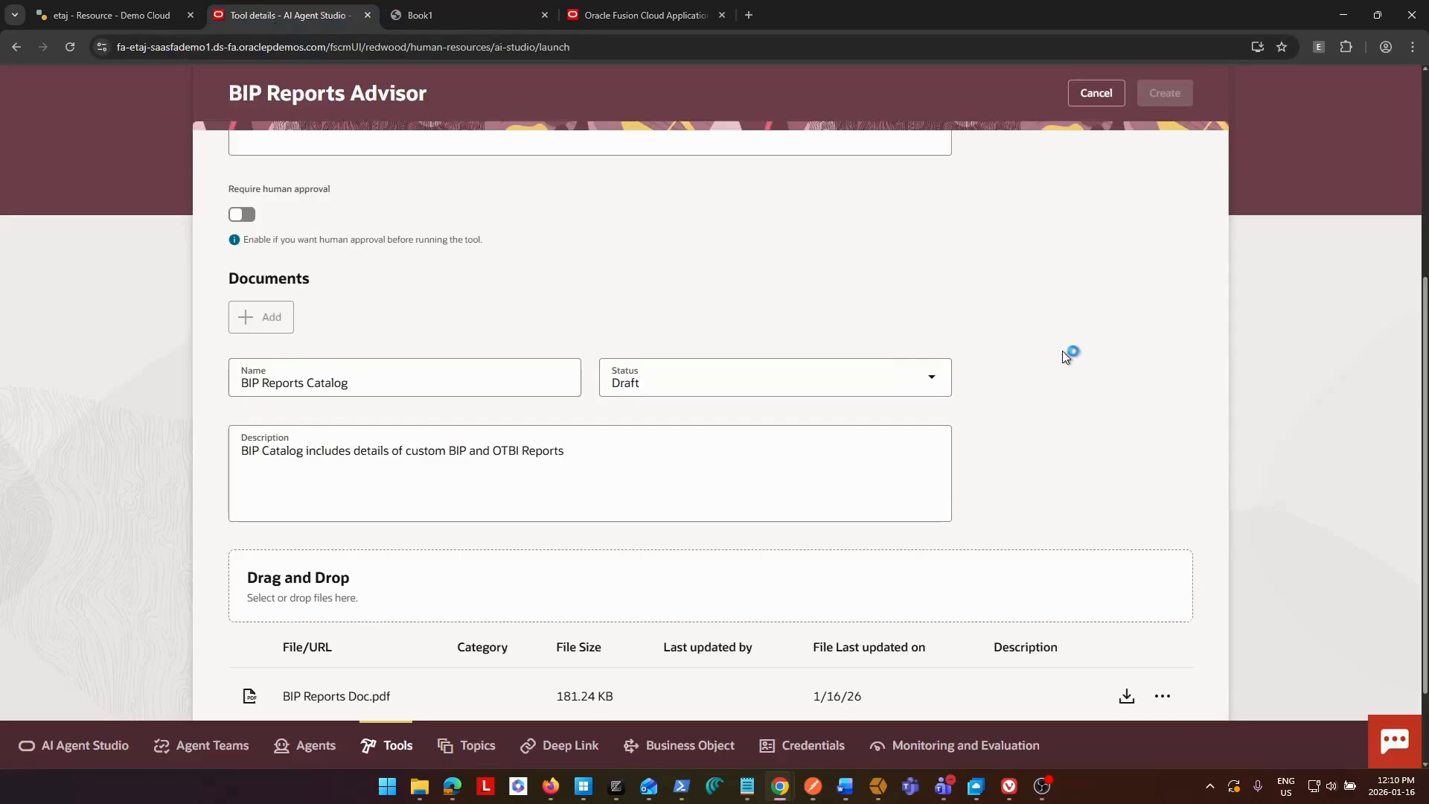
# Set the BIP Reports Catalog document's status to Ready to publish.
pyautogui.scroll(-2, 1063, 350)
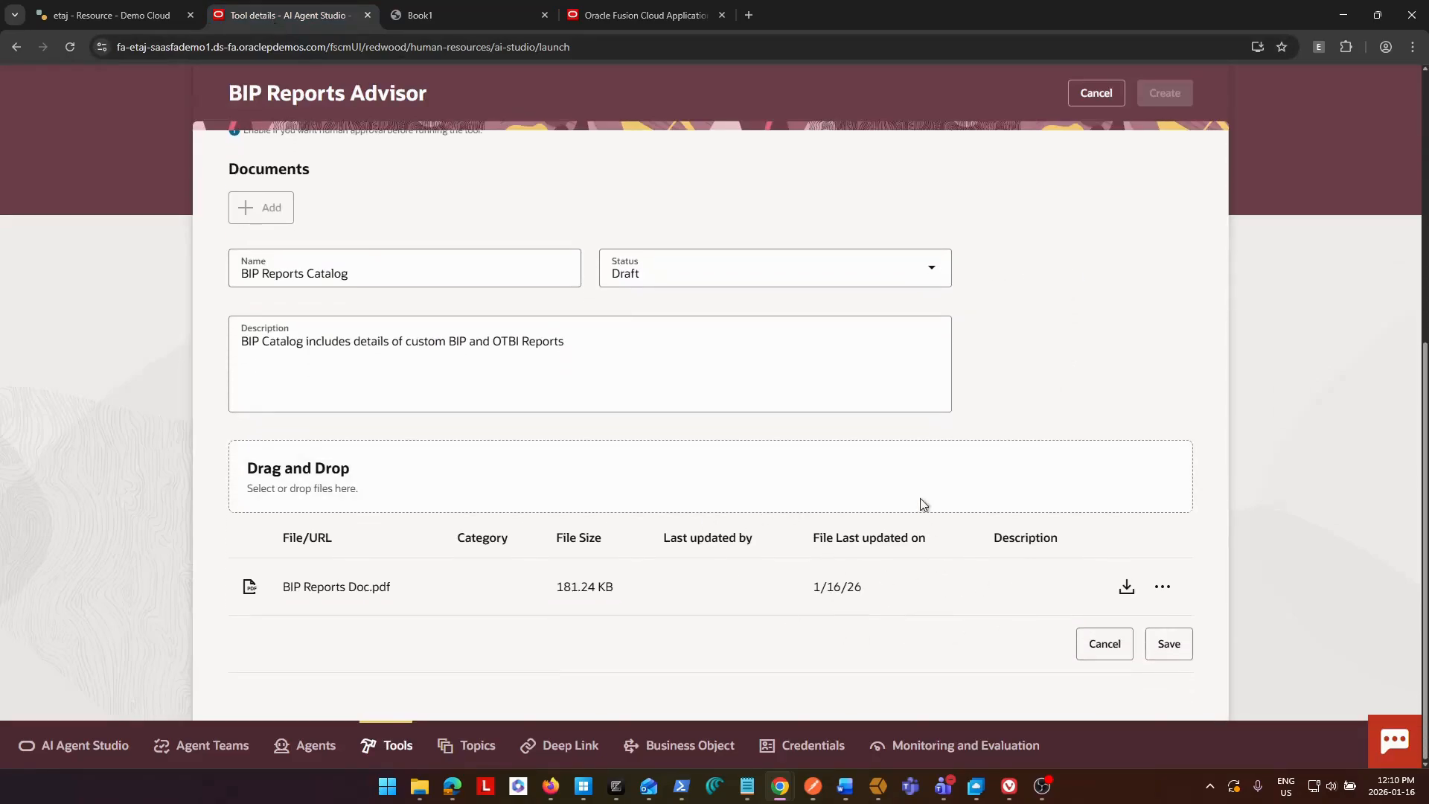
pyautogui.scroll(2, 951, 377)
pyautogui.click(686, 429)
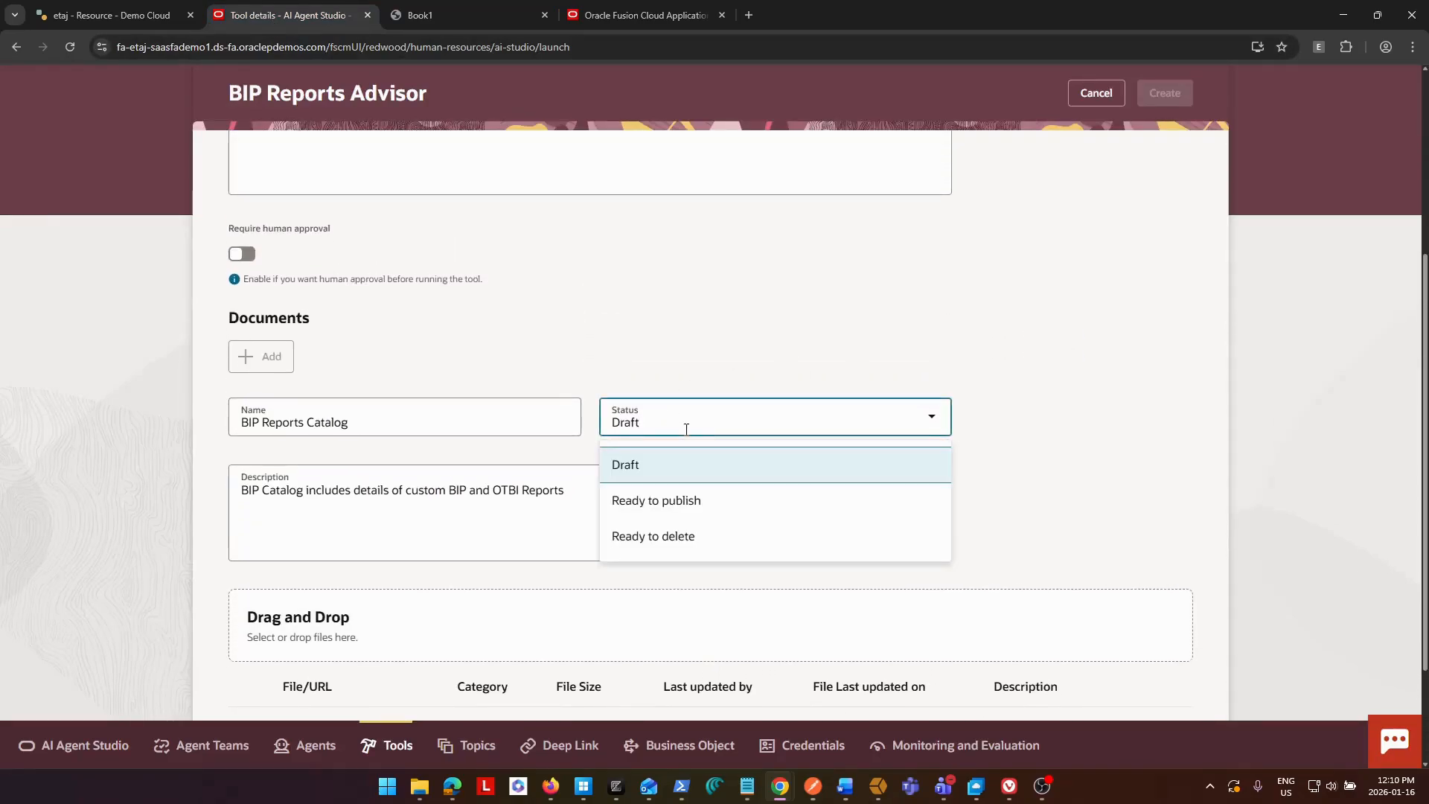
pyautogui.click(655, 503)
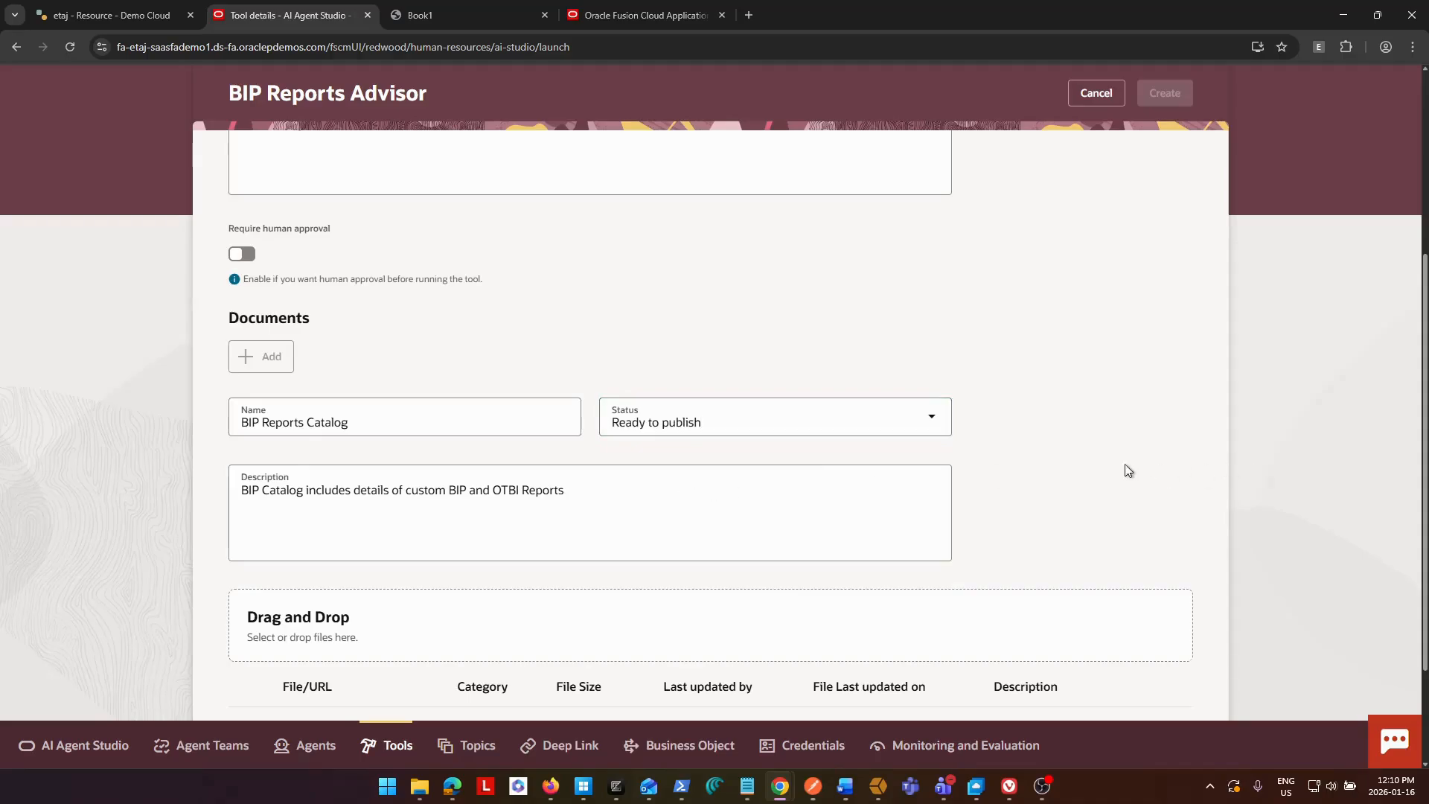
pyautogui.scroll(-2, 1128, 470)
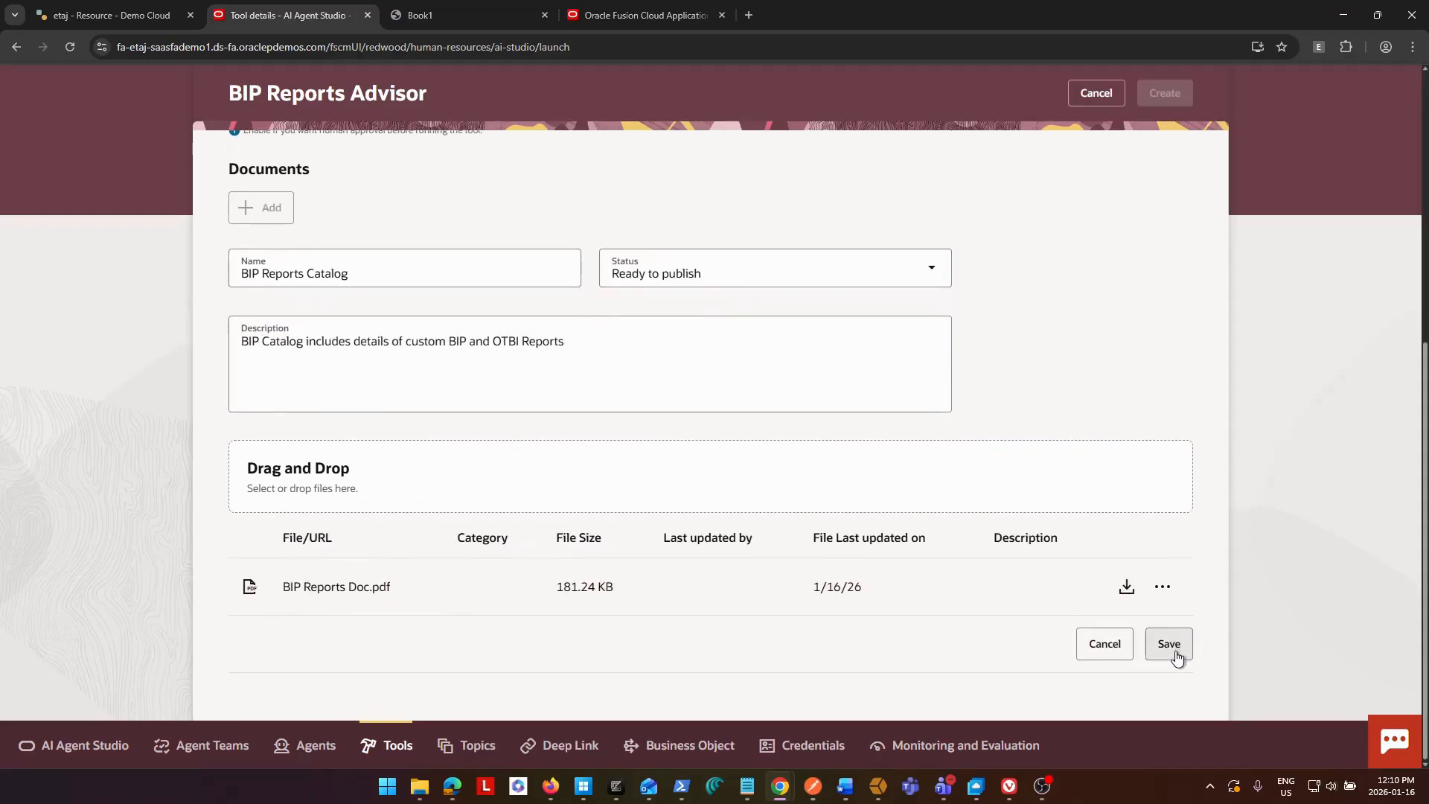
# Save the document entry and create the BIP Reports Advisor tool.
pyautogui.click(1169, 645)
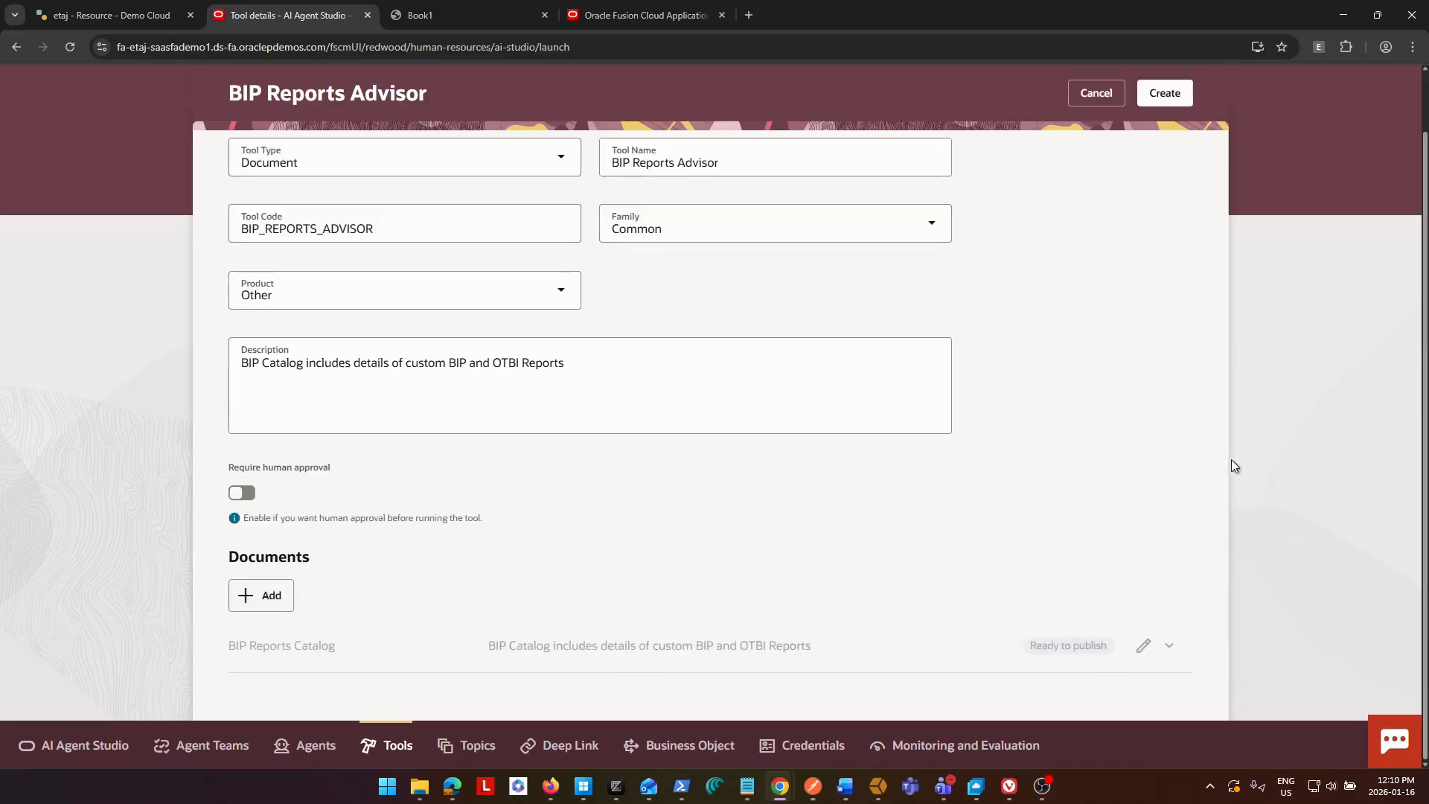
pyautogui.scroll(1, 1188, 457)
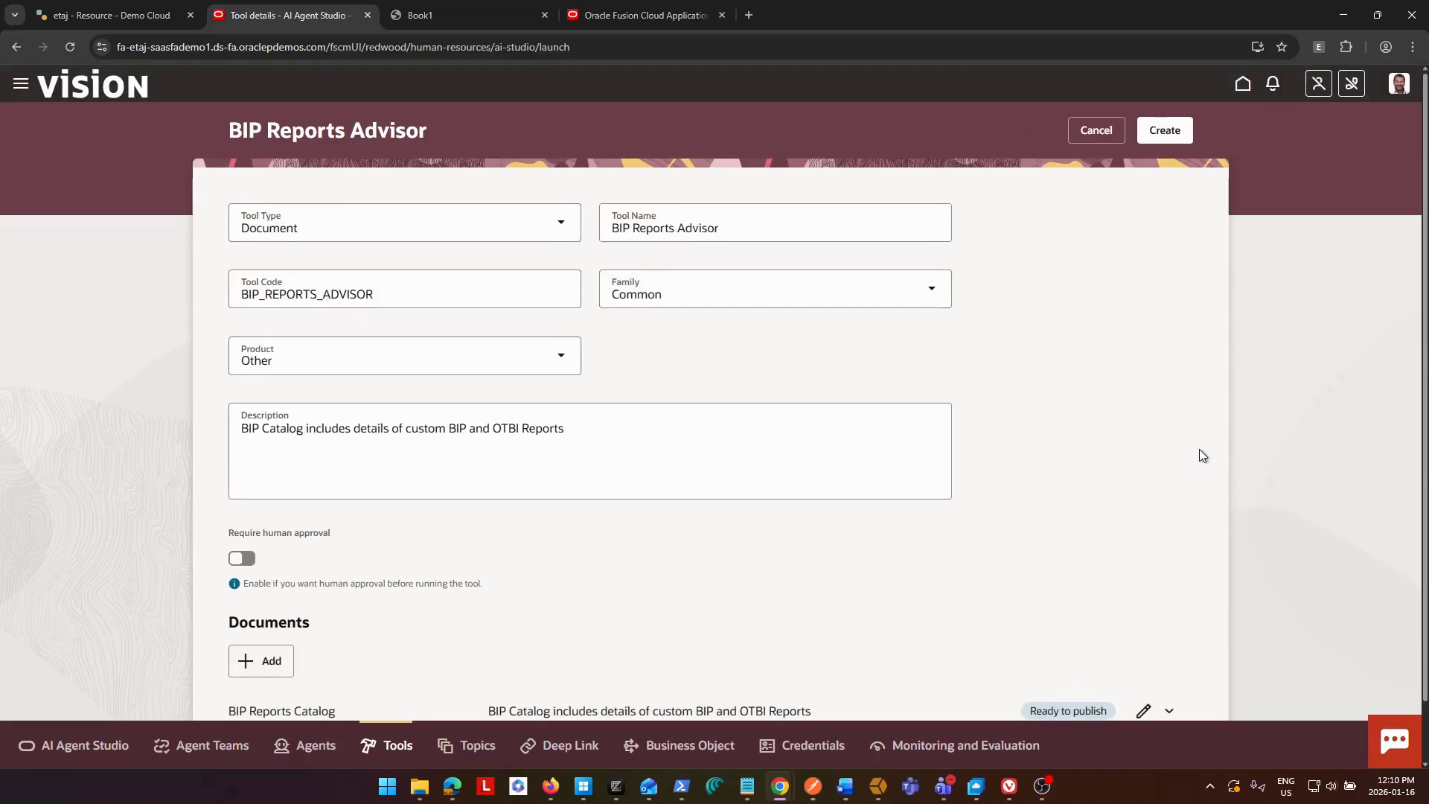
pyautogui.click(1164, 134)
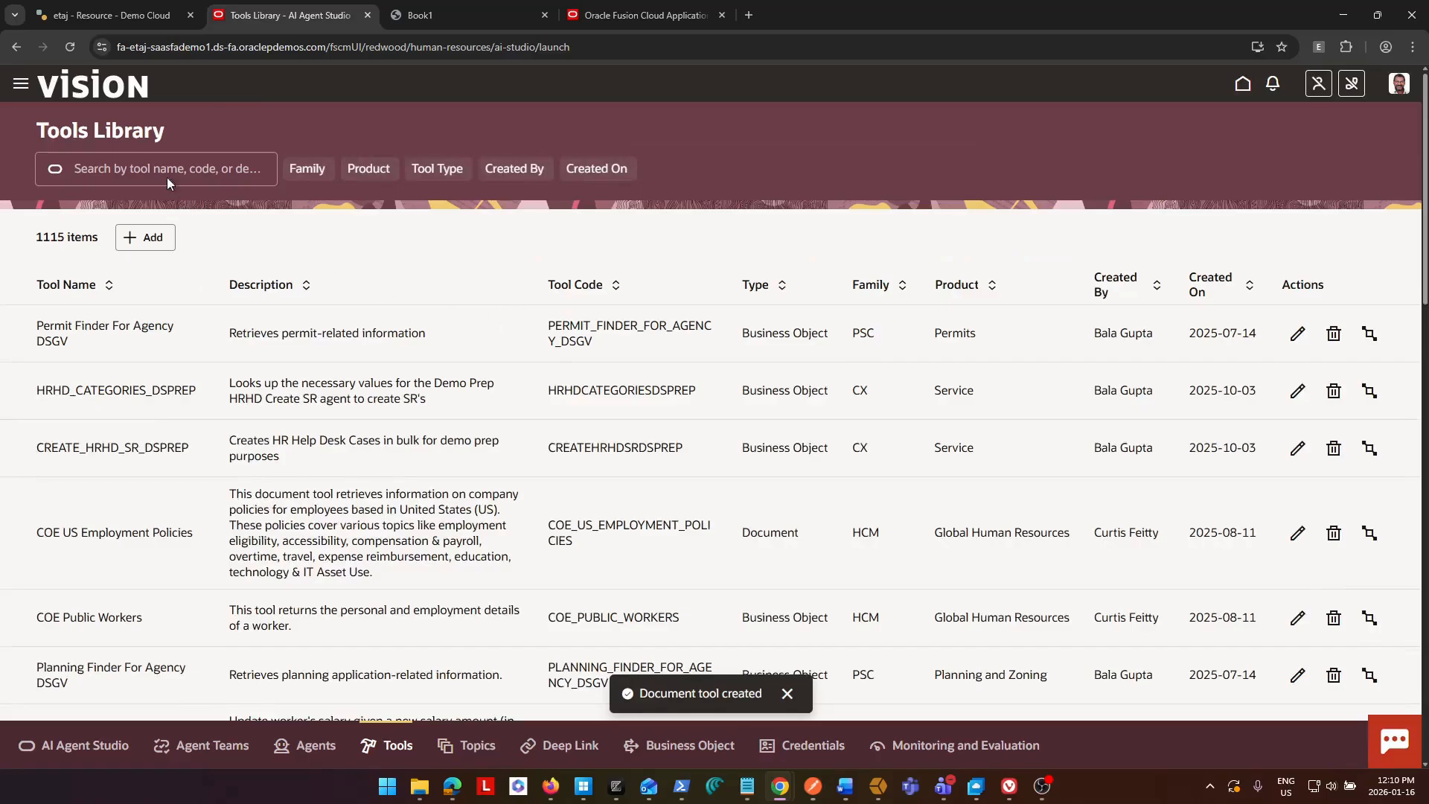
# Search the Tools Library for BIP and open the BIP Reports Advisor tool to check its document's publishing status.
pyautogui.click(161, 162)
pyautogui.write('a')
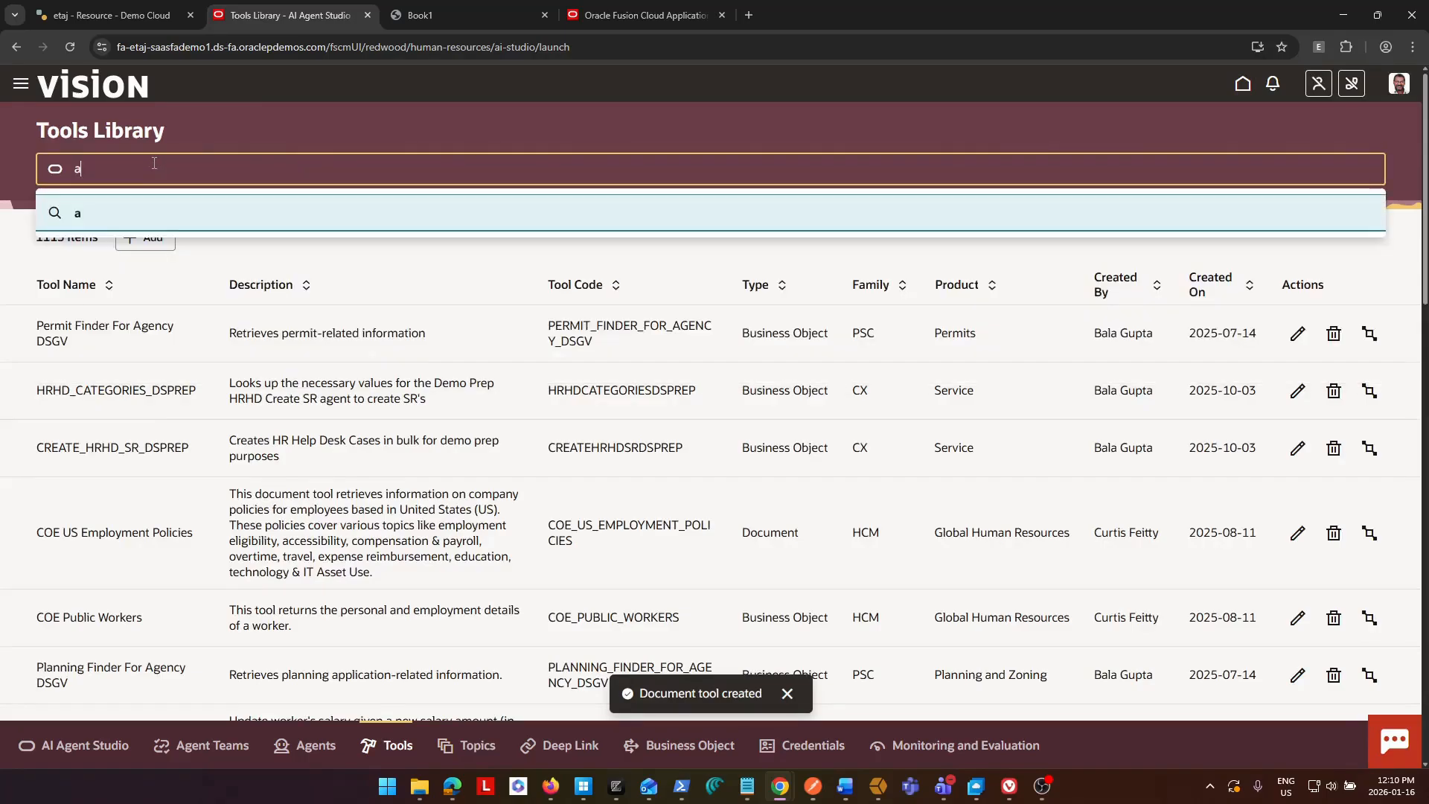
pyautogui.press('BackSpace')
pyautogui.write('BIP')
pyautogui.press('Return')
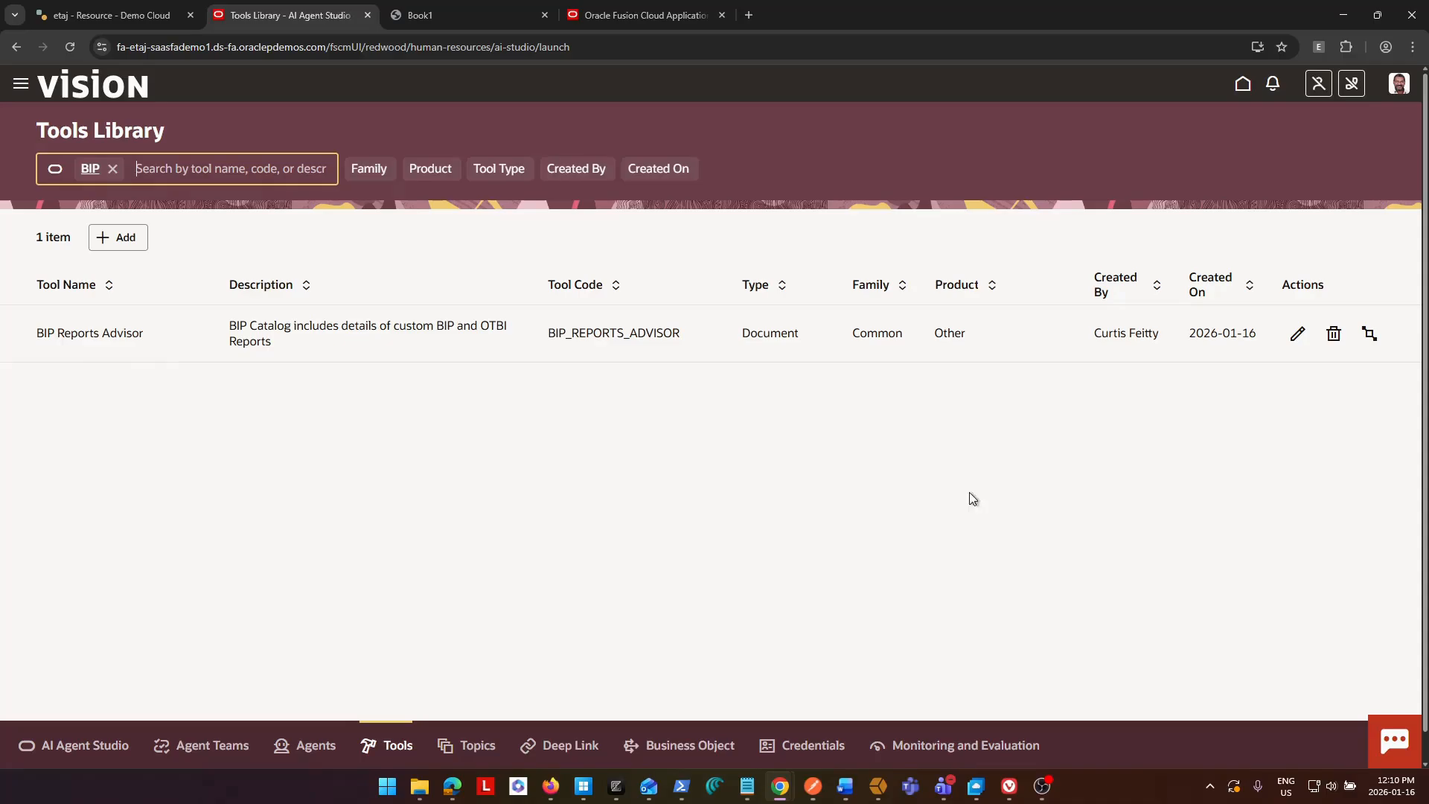
pyautogui.click(1297, 333)
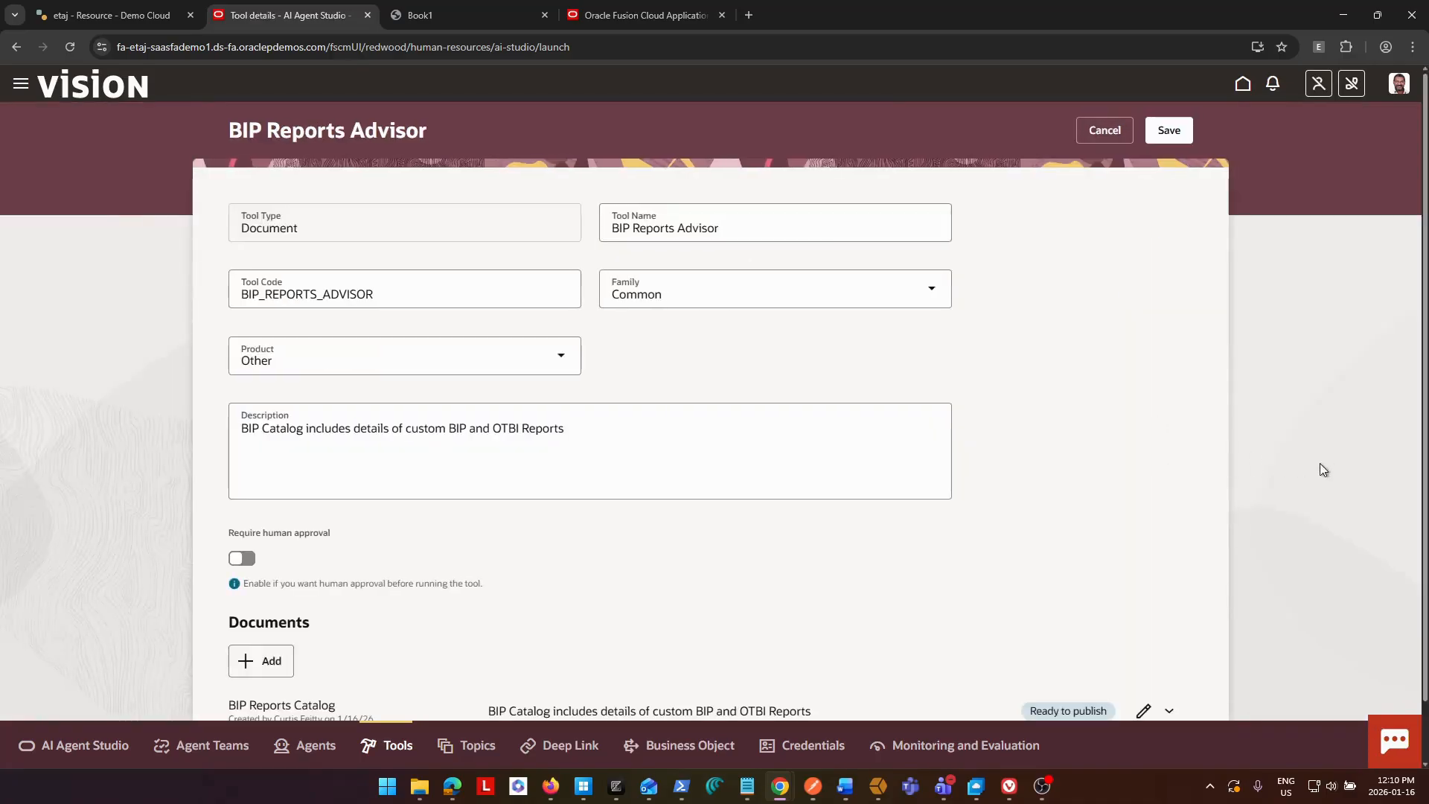
pyautogui.scroll(-2, 1298, 473)
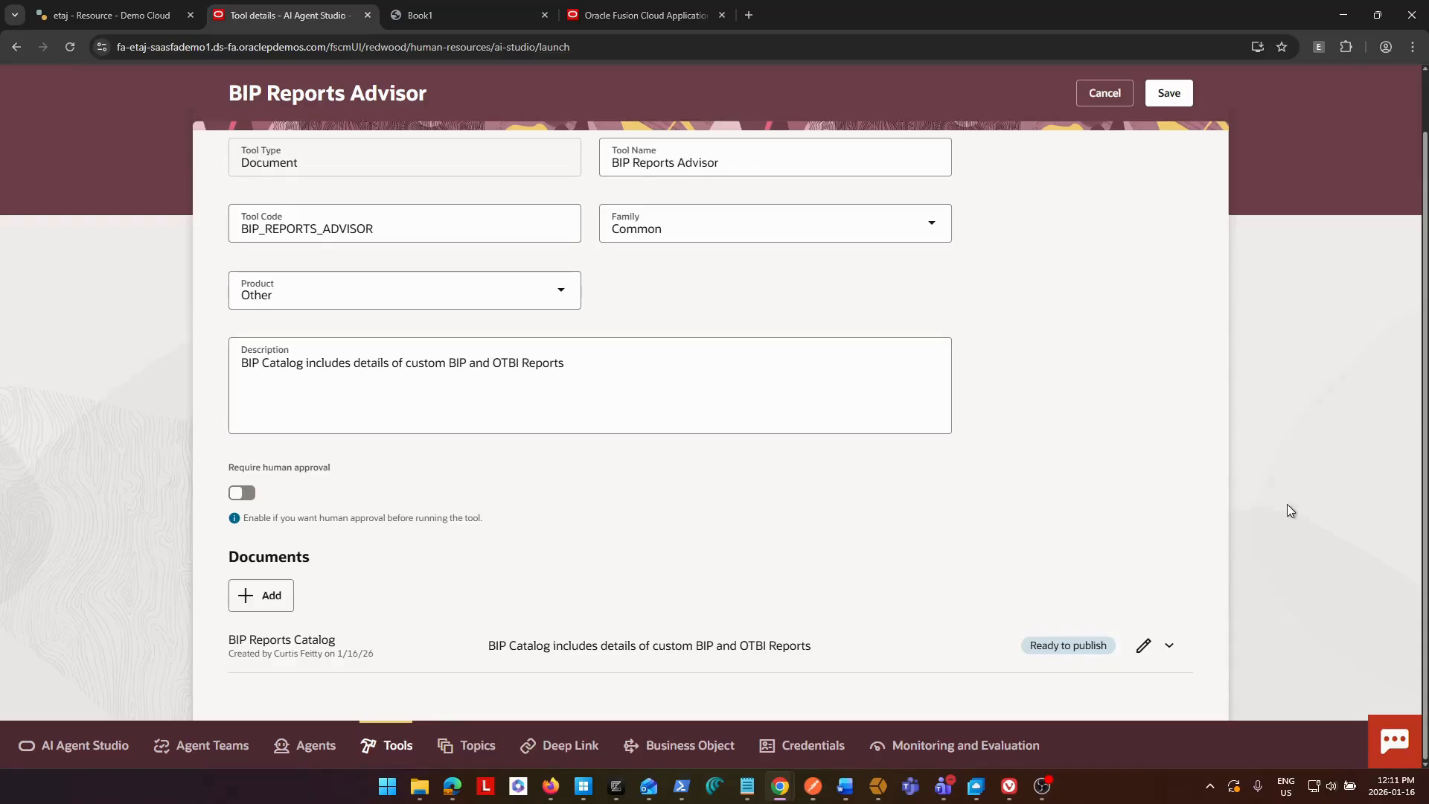
# Open the Scheduled Processes page in the other Oracle Fusion browser tab.
pyautogui.click(629, 15)
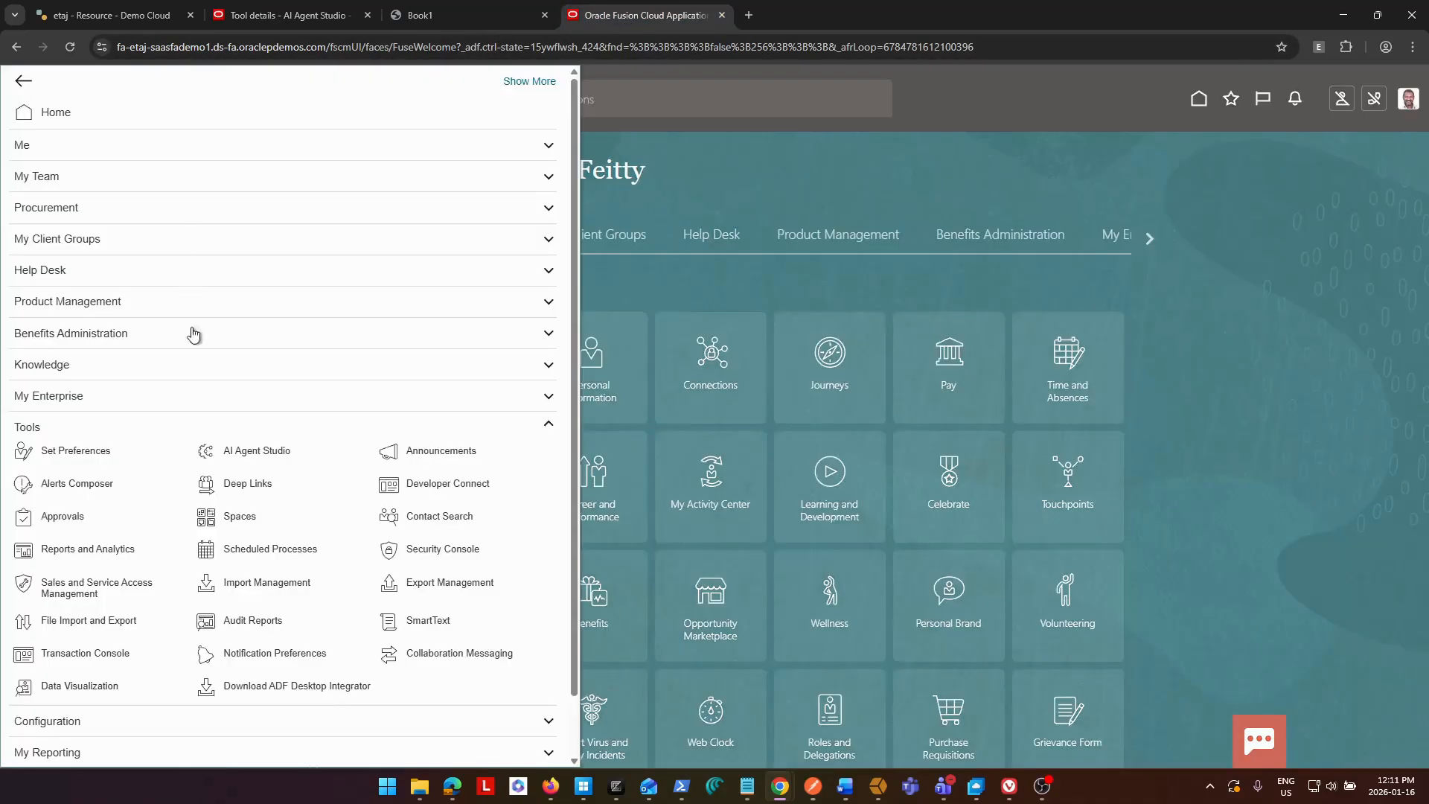
pyautogui.scroll(-1, 230, 346)
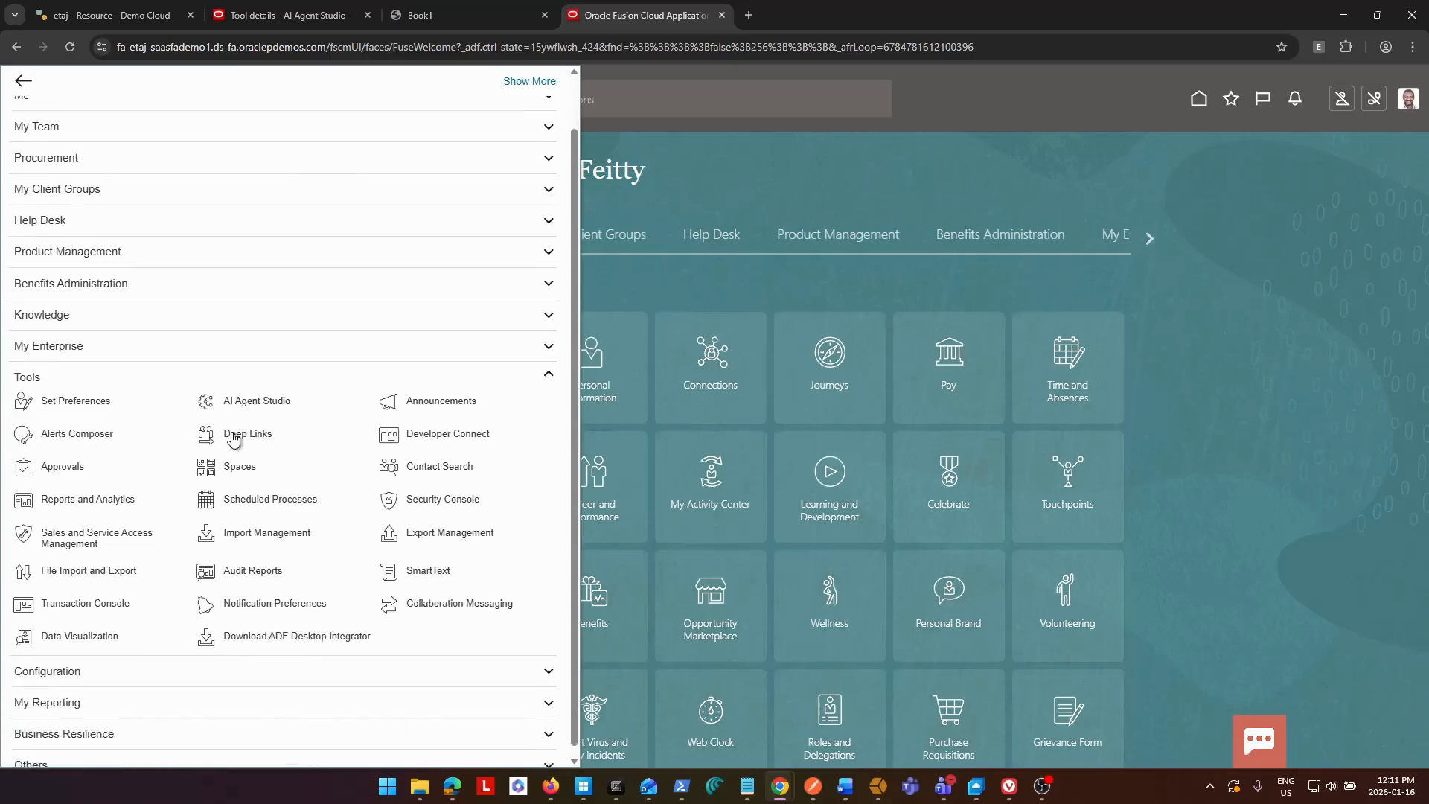
pyautogui.click(283, 487)
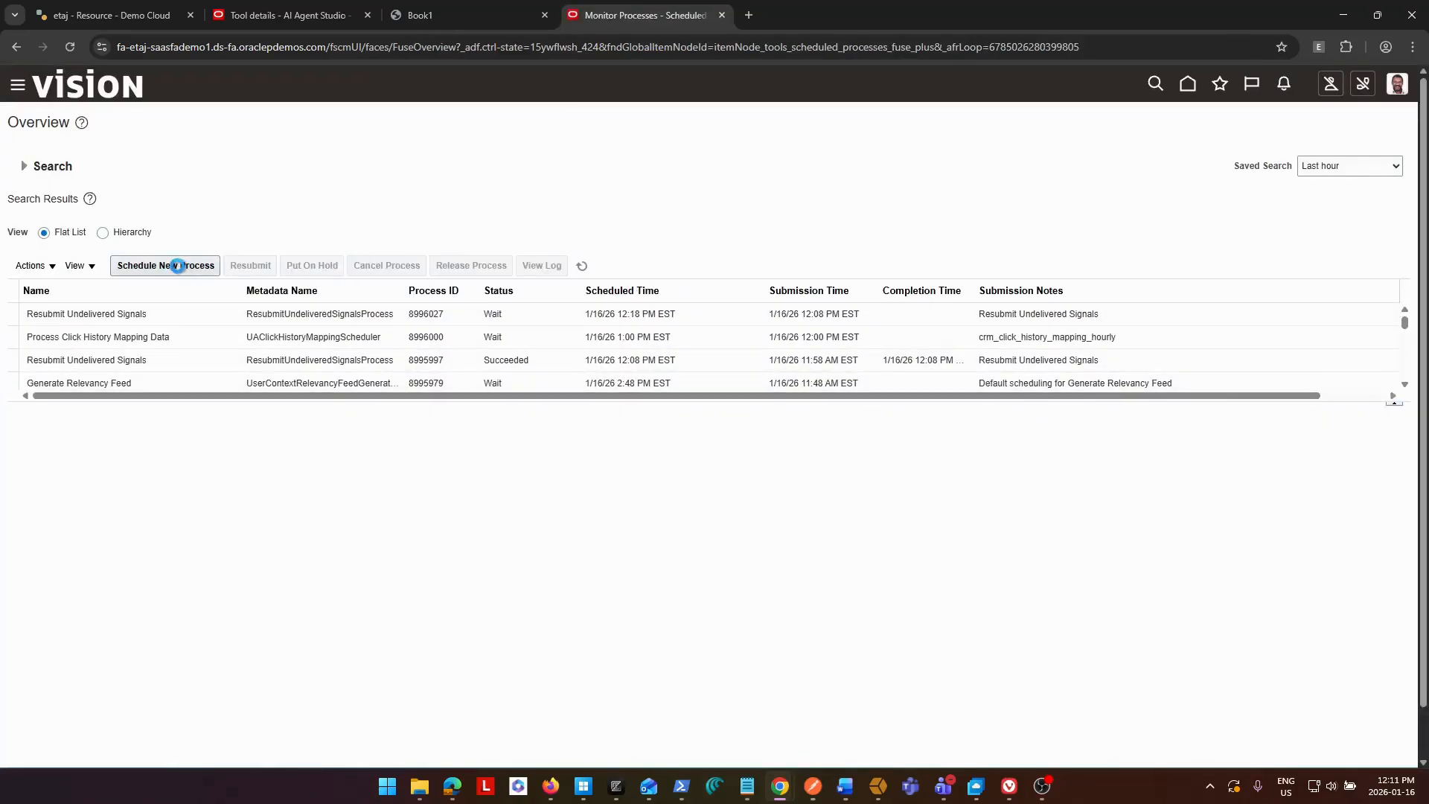
# Start scheduling a new process of type Job and choose Process Agent Documents as its name.
pyautogui.click(182, 268)
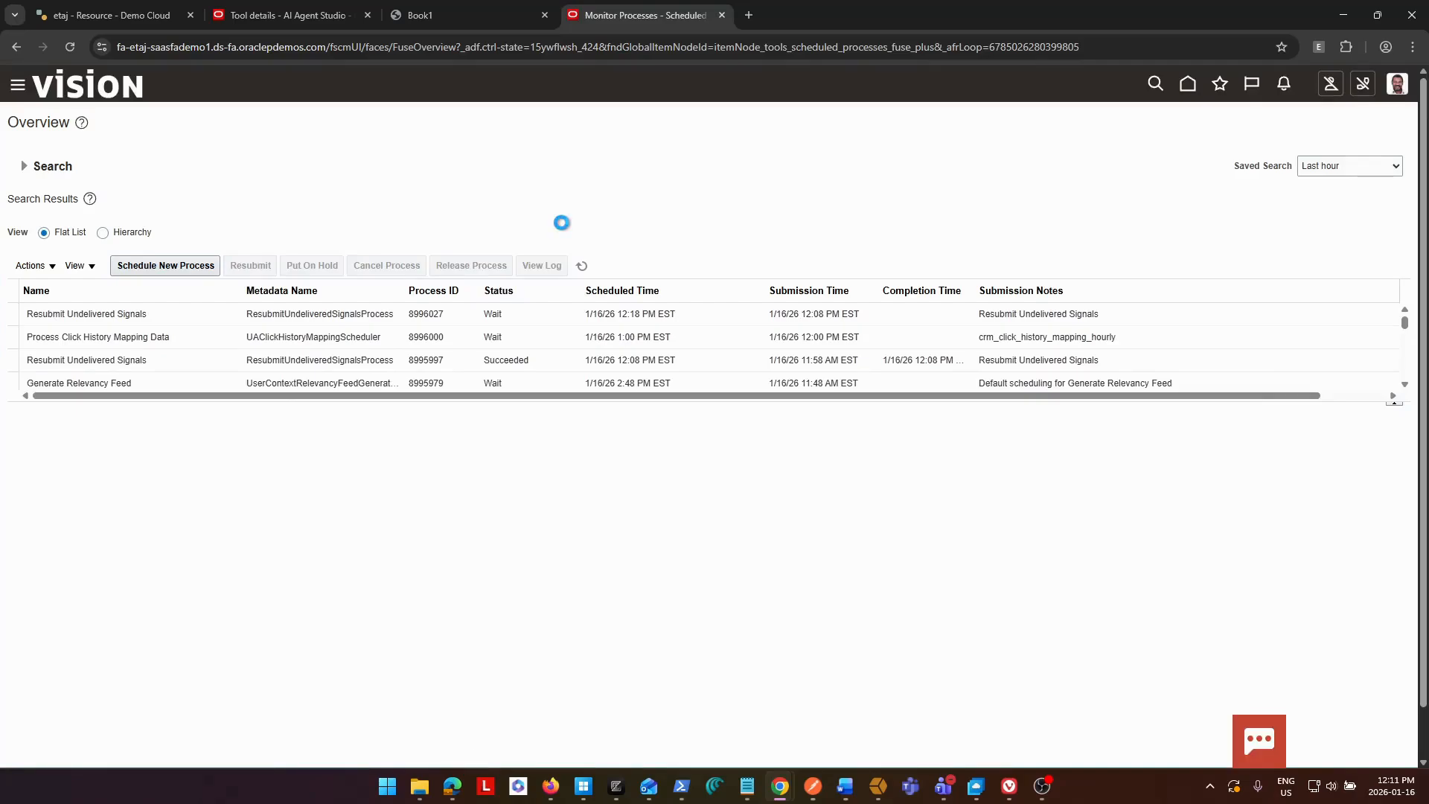
pyautogui.click(170, 276)
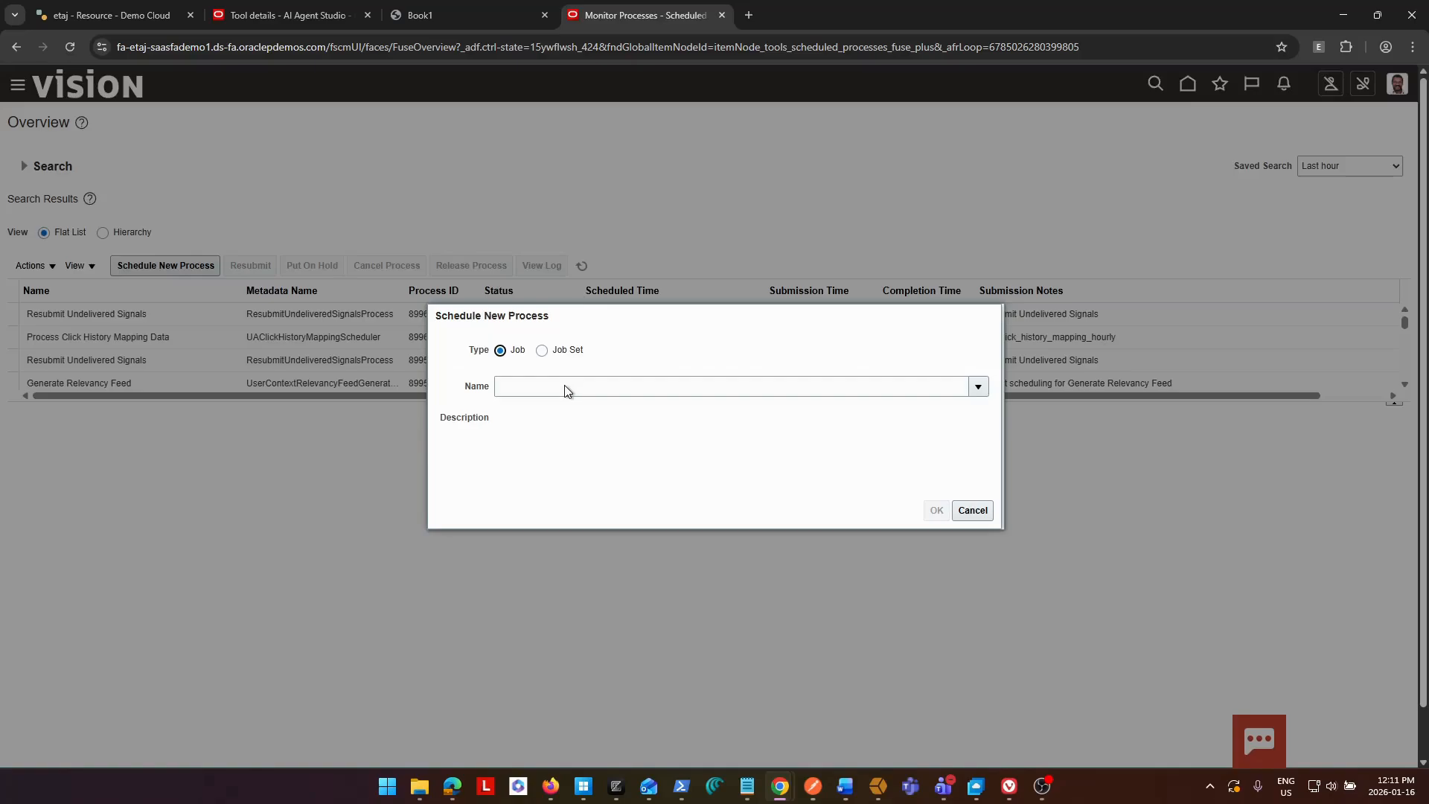
pyautogui.click(620, 390)
pyautogui.write('p')
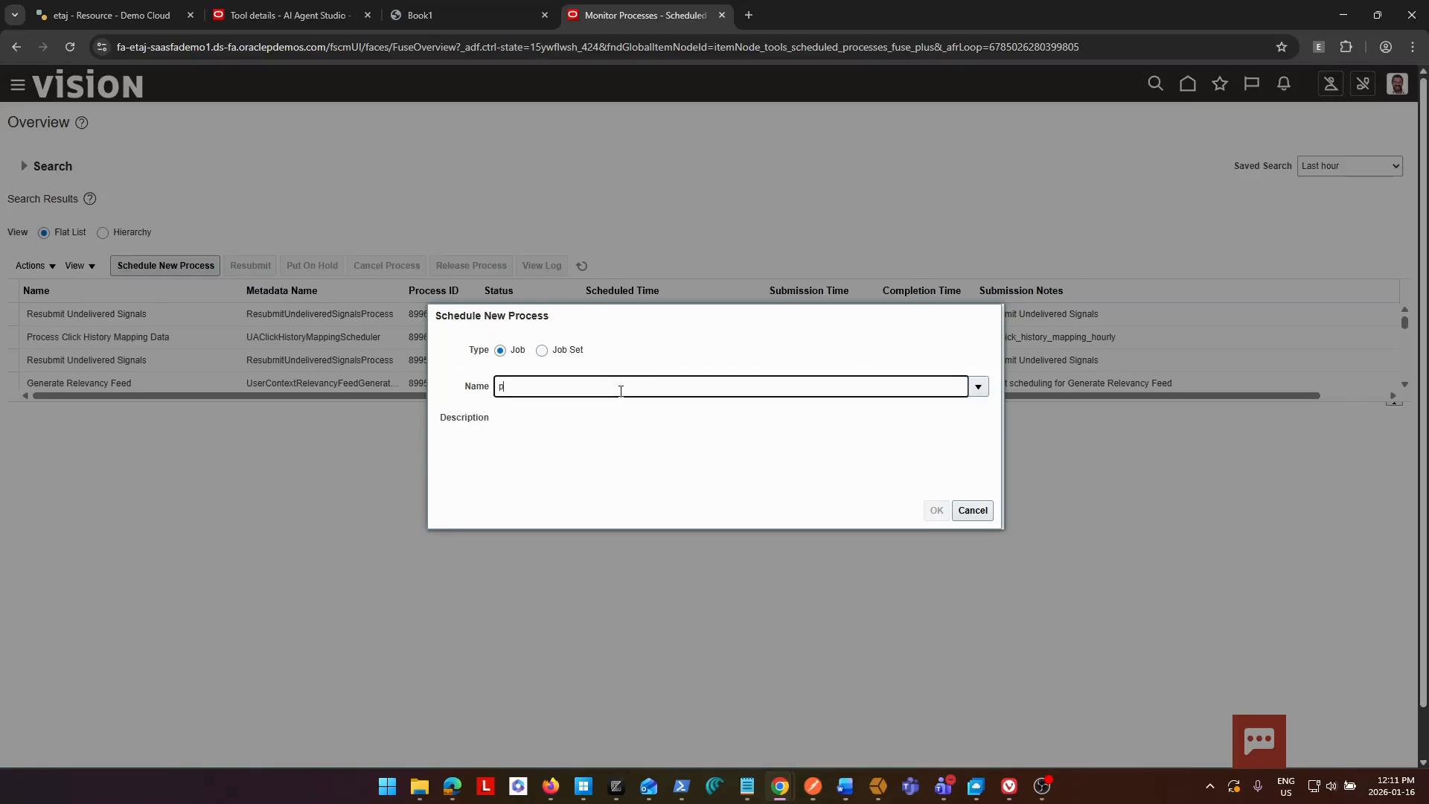
pyautogui.write('rocess ag')
pyautogui.press('BackSpace')
pyautogui.press('BackSpace')
pyautogui.press('BackSpace')
pyautogui.press('BackSpace')
pyautogui.press('BackSpace')
pyautogui.press('BackSpace')
pyautogui.press('BackSpace')
pyautogui.press('BackSpace')
pyautogui.press('BackSpace')
pyautogui.press('BackSpace')
pyautogui.write('Process Age')
pyautogui.press('Tab')
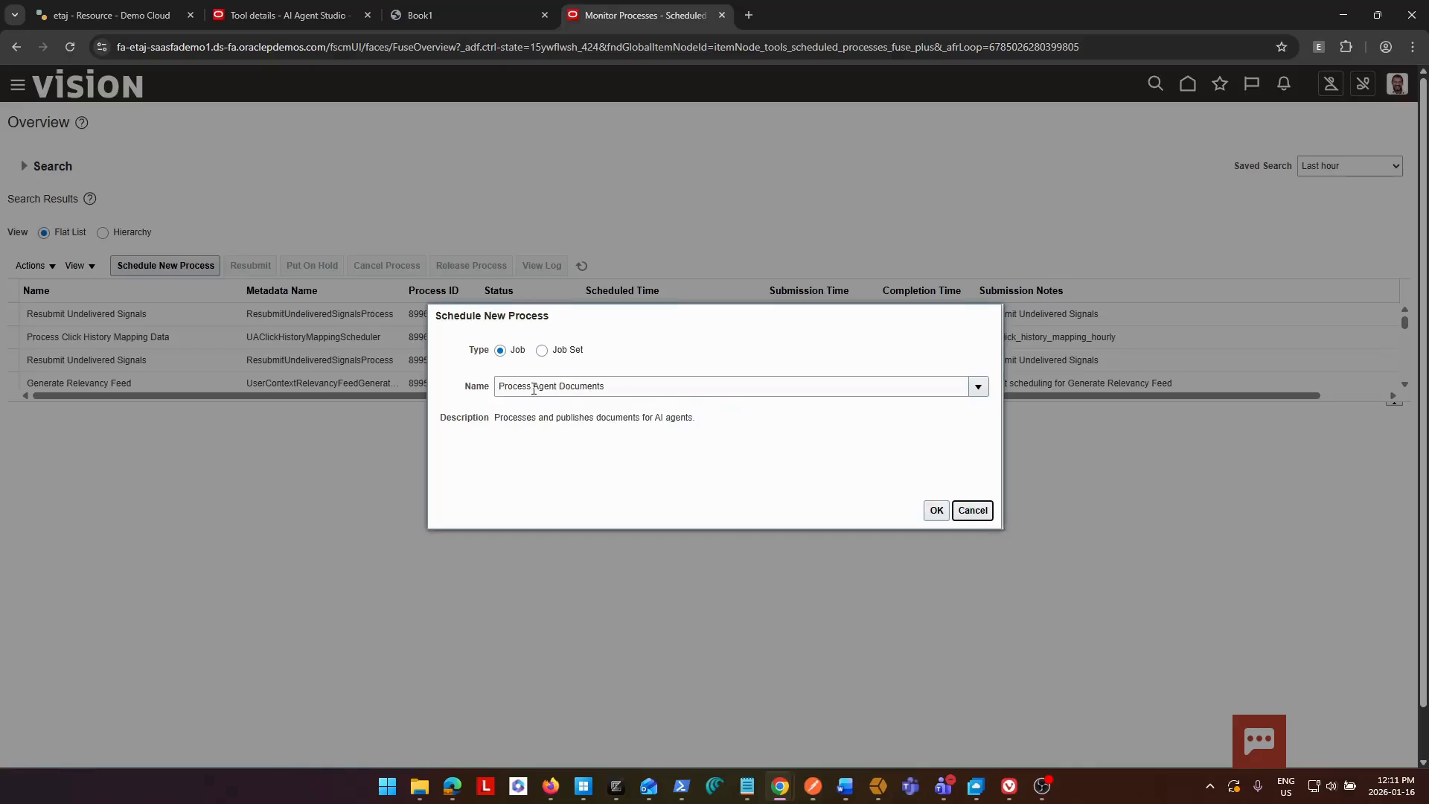
pyautogui.click(936, 510)
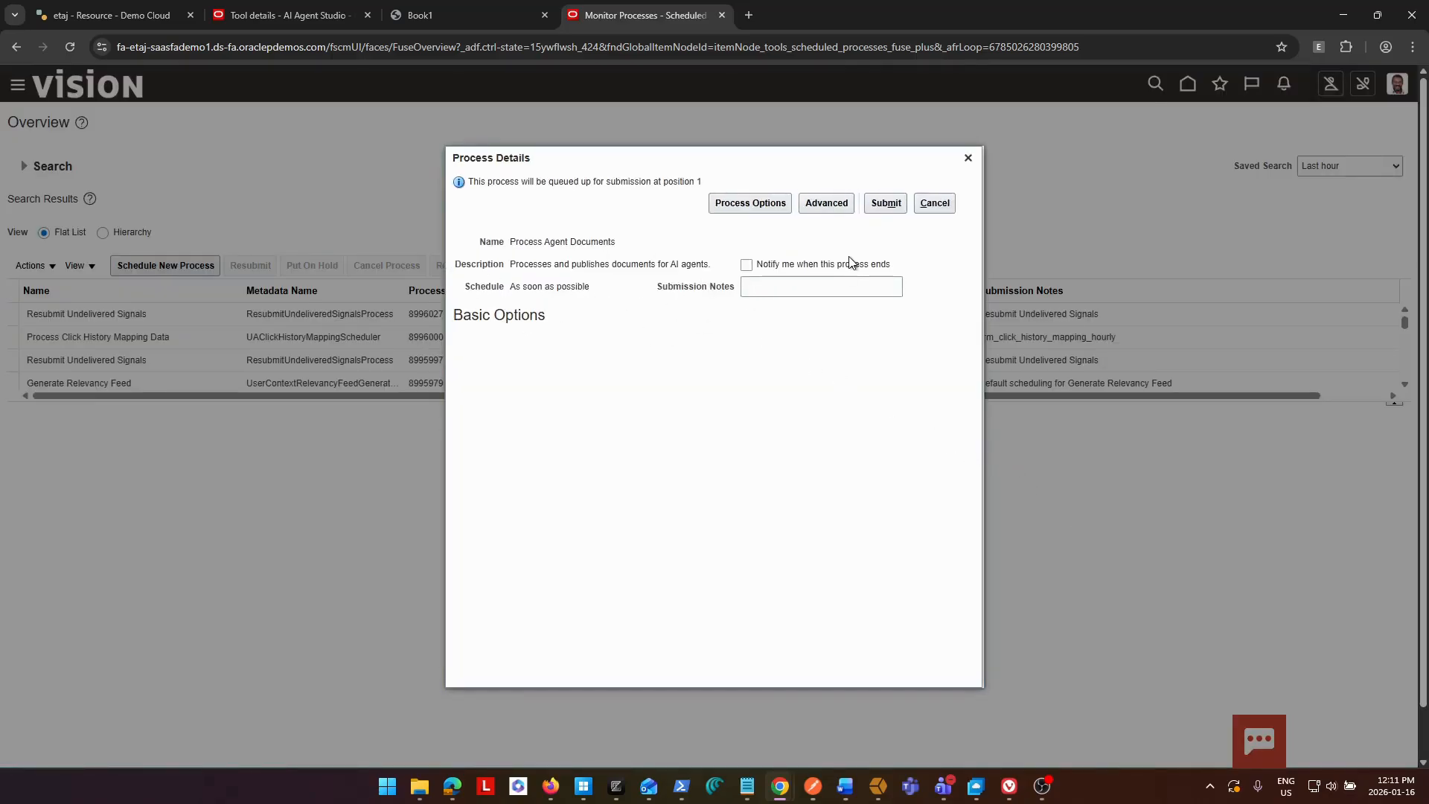
# Submit the Process Agent Documents job and refresh the process list to follow its status.
pyautogui.click(883, 208)
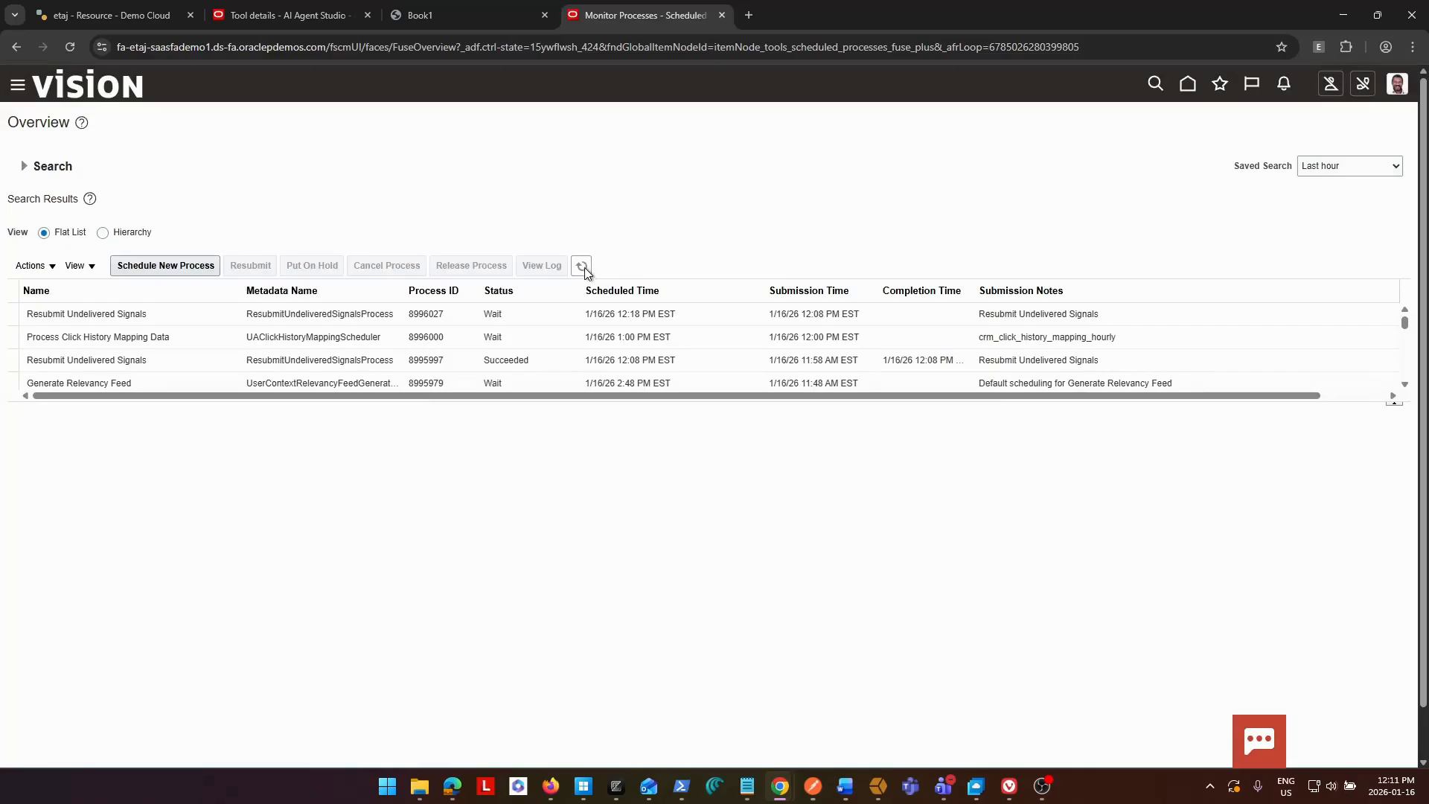
pyautogui.click(583, 267)
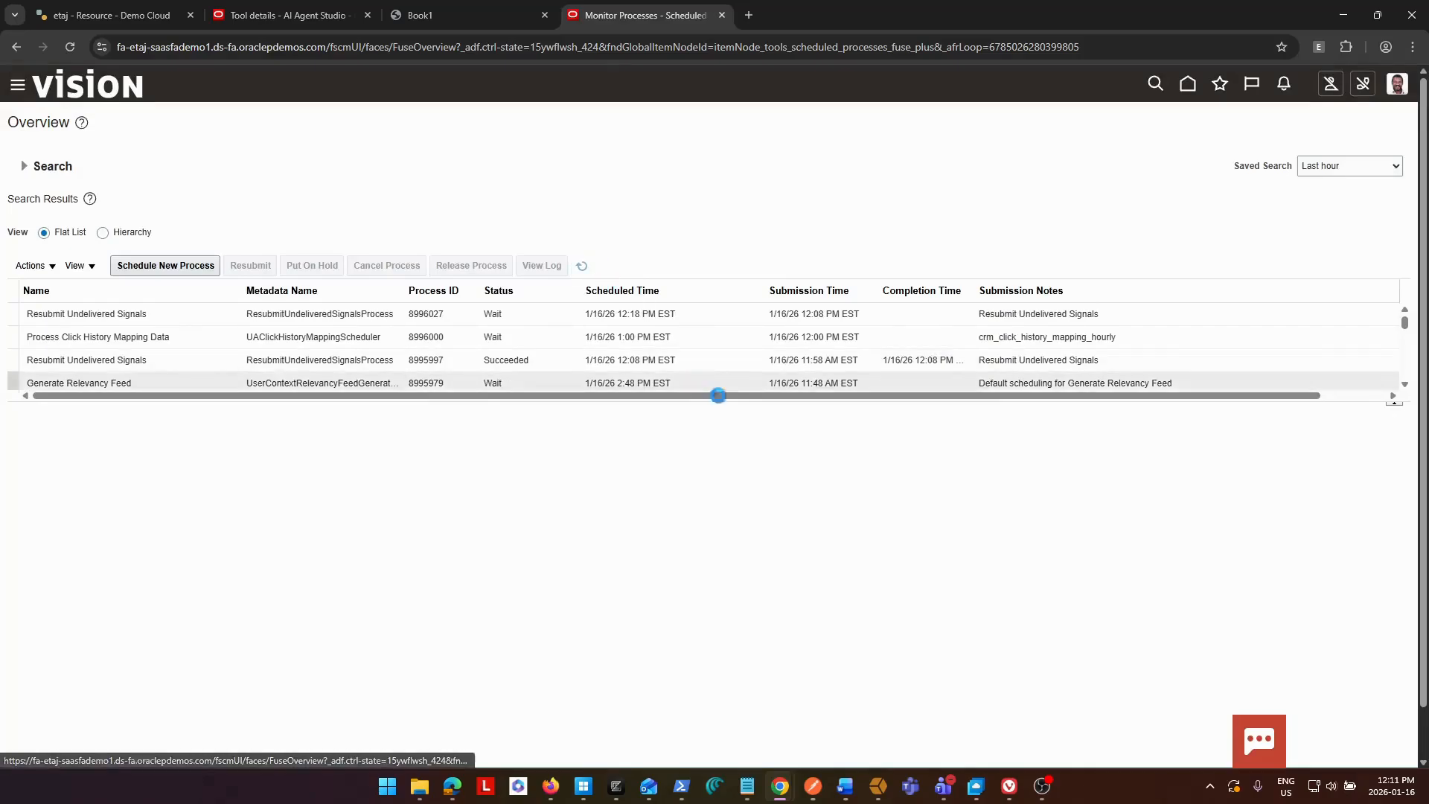
pyautogui.click(583, 267)
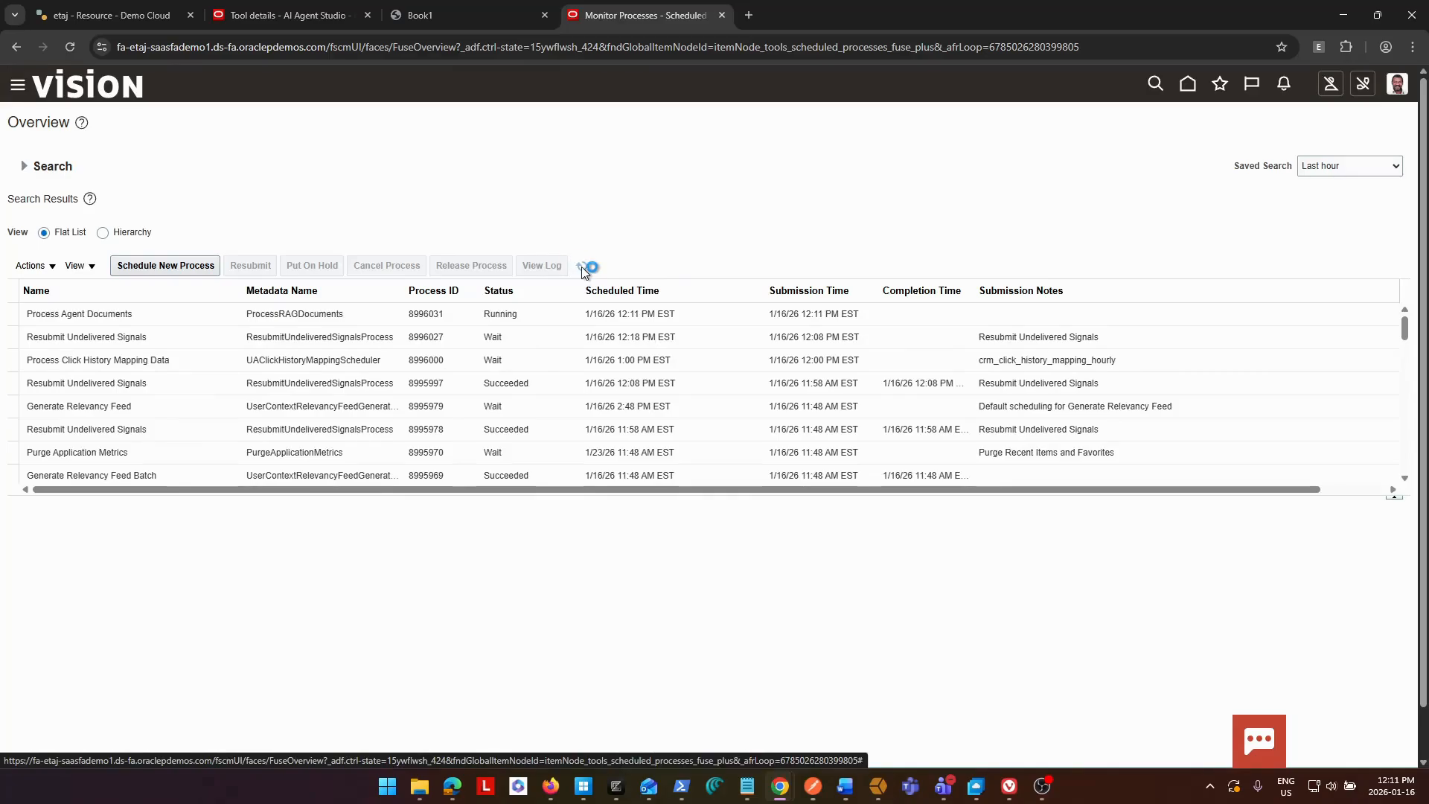
pyautogui.click(582, 268)
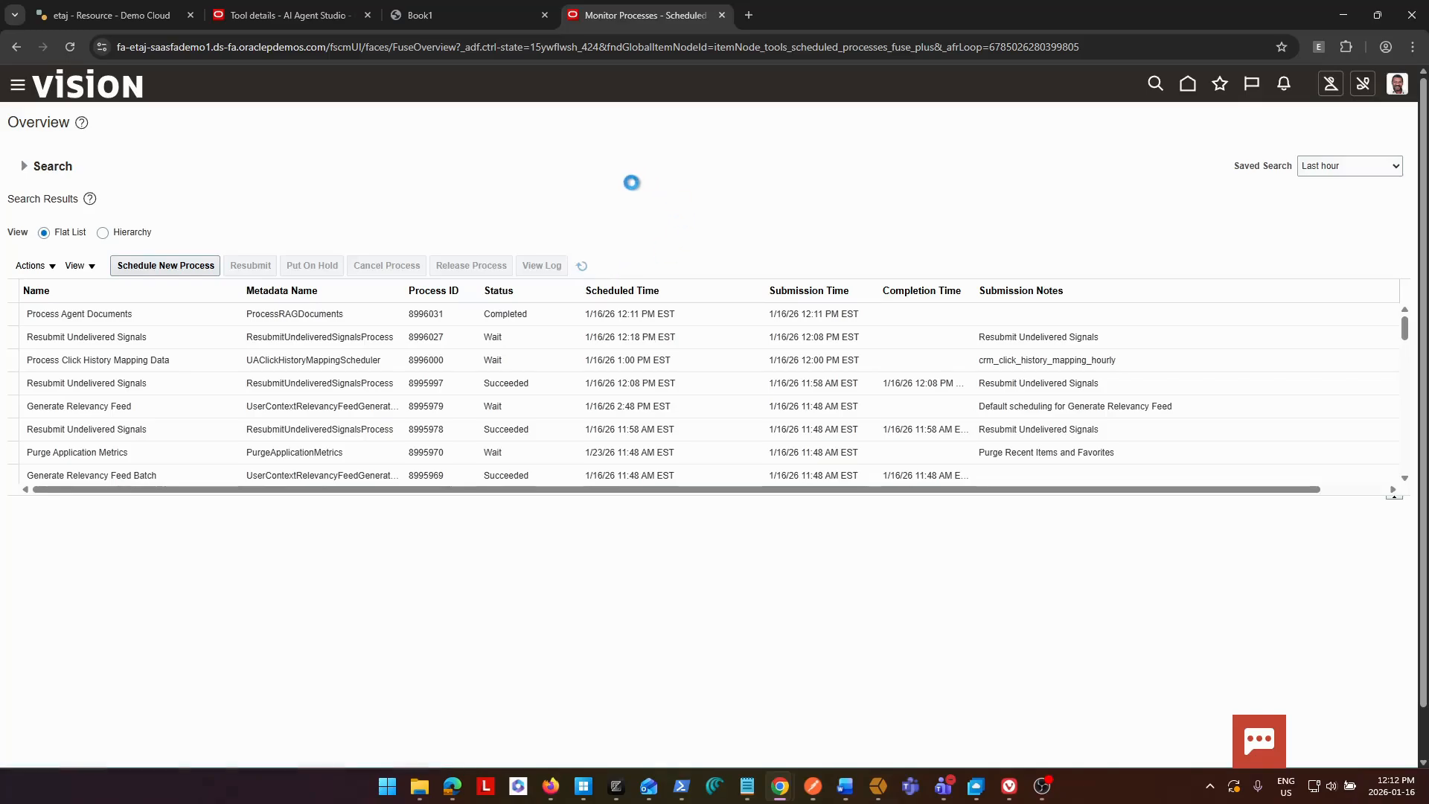
pyautogui.click(583, 268)
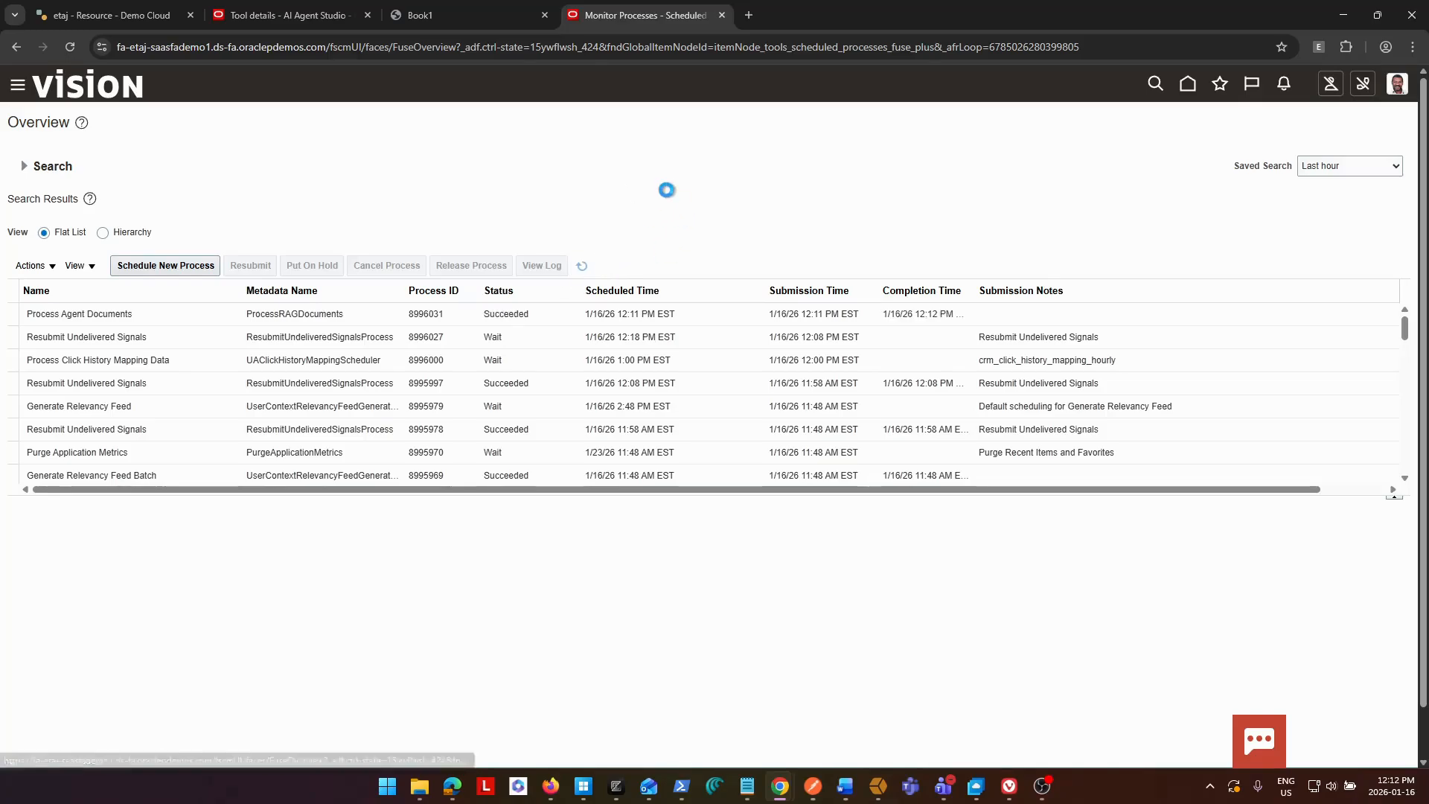
# Return to the AI Agent Studio browser tab and reopen the BIP Reports Advisor tool to check its document's publishing status.
pyautogui.click(279, 15)
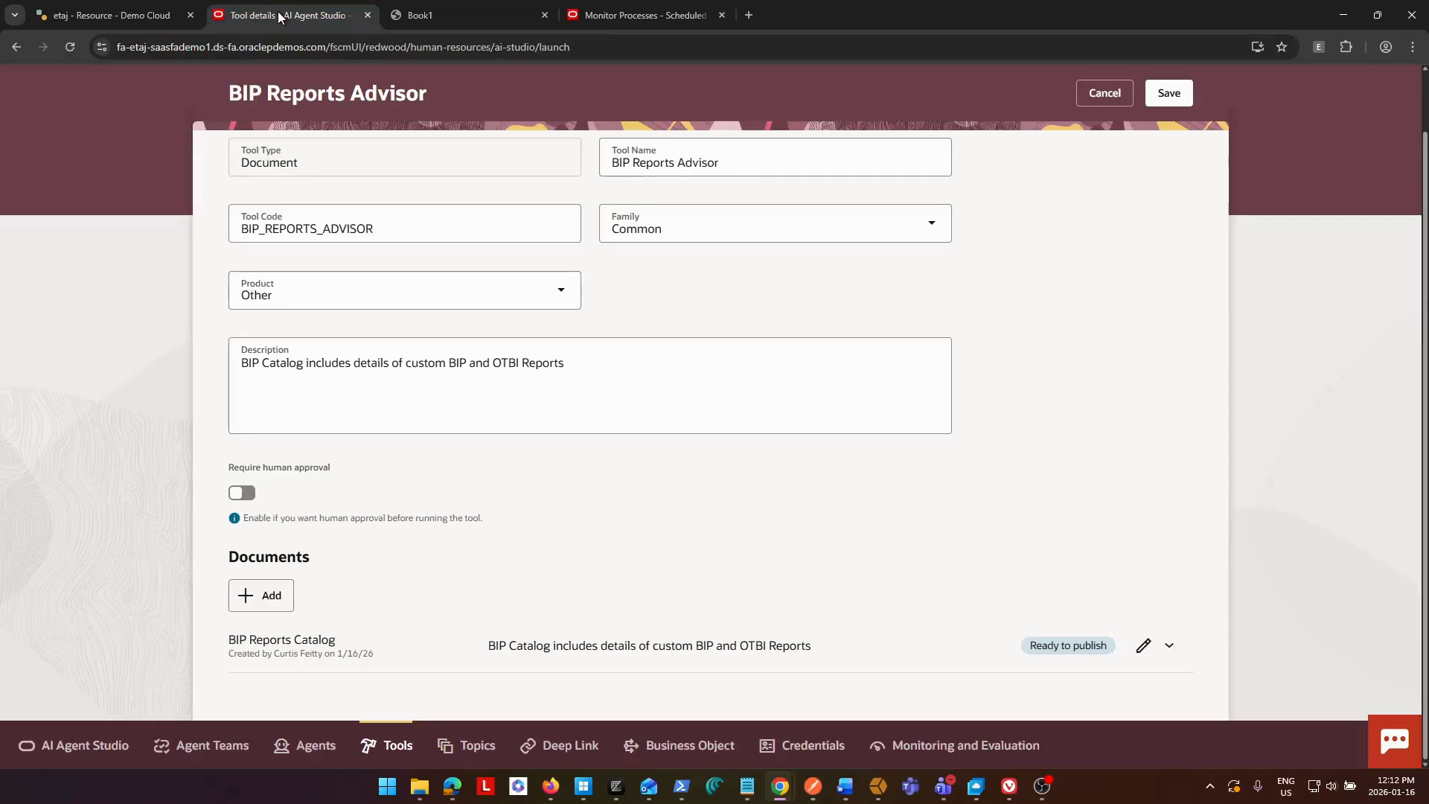
pyautogui.scroll(2, 1132, 341)
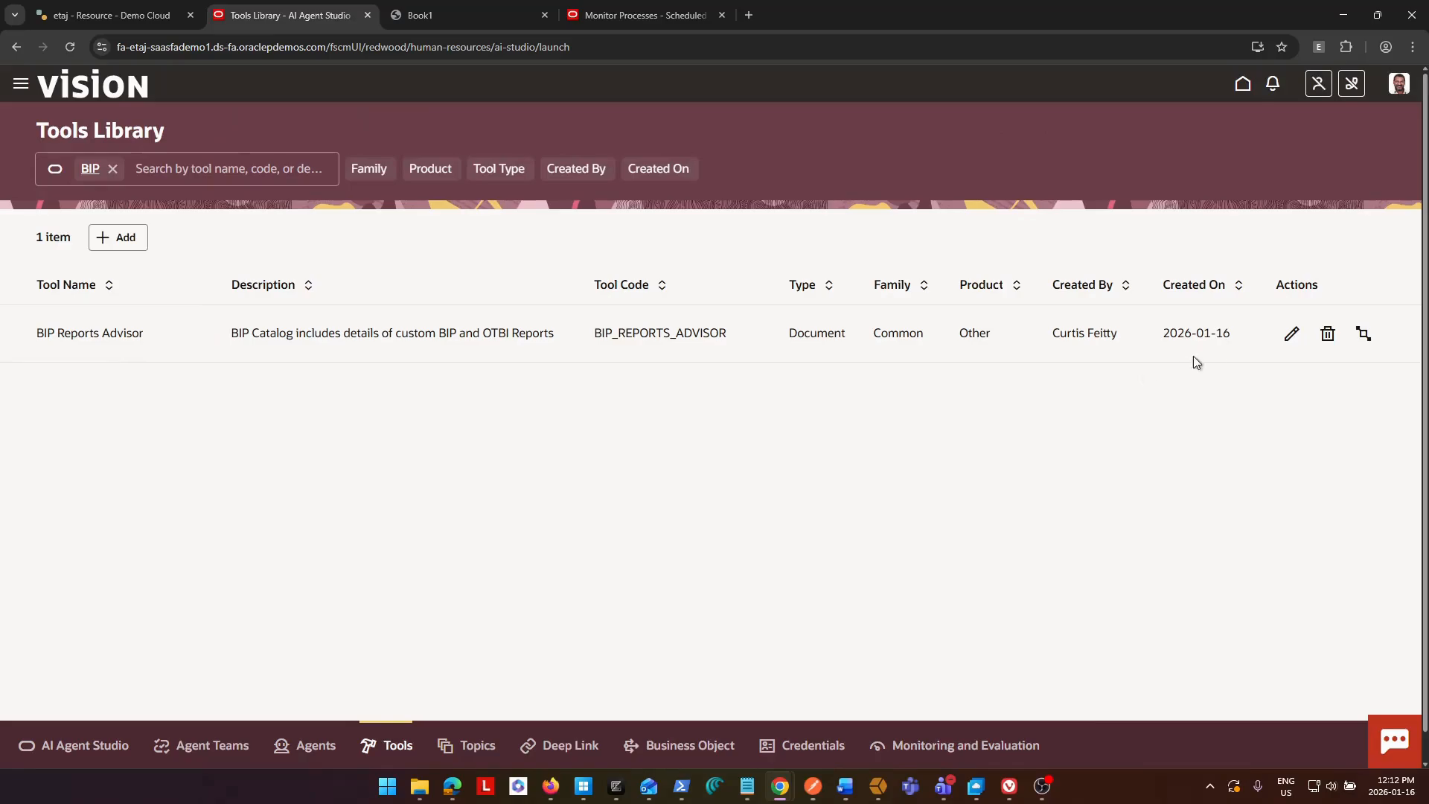
pyautogui.click(1289, 332)
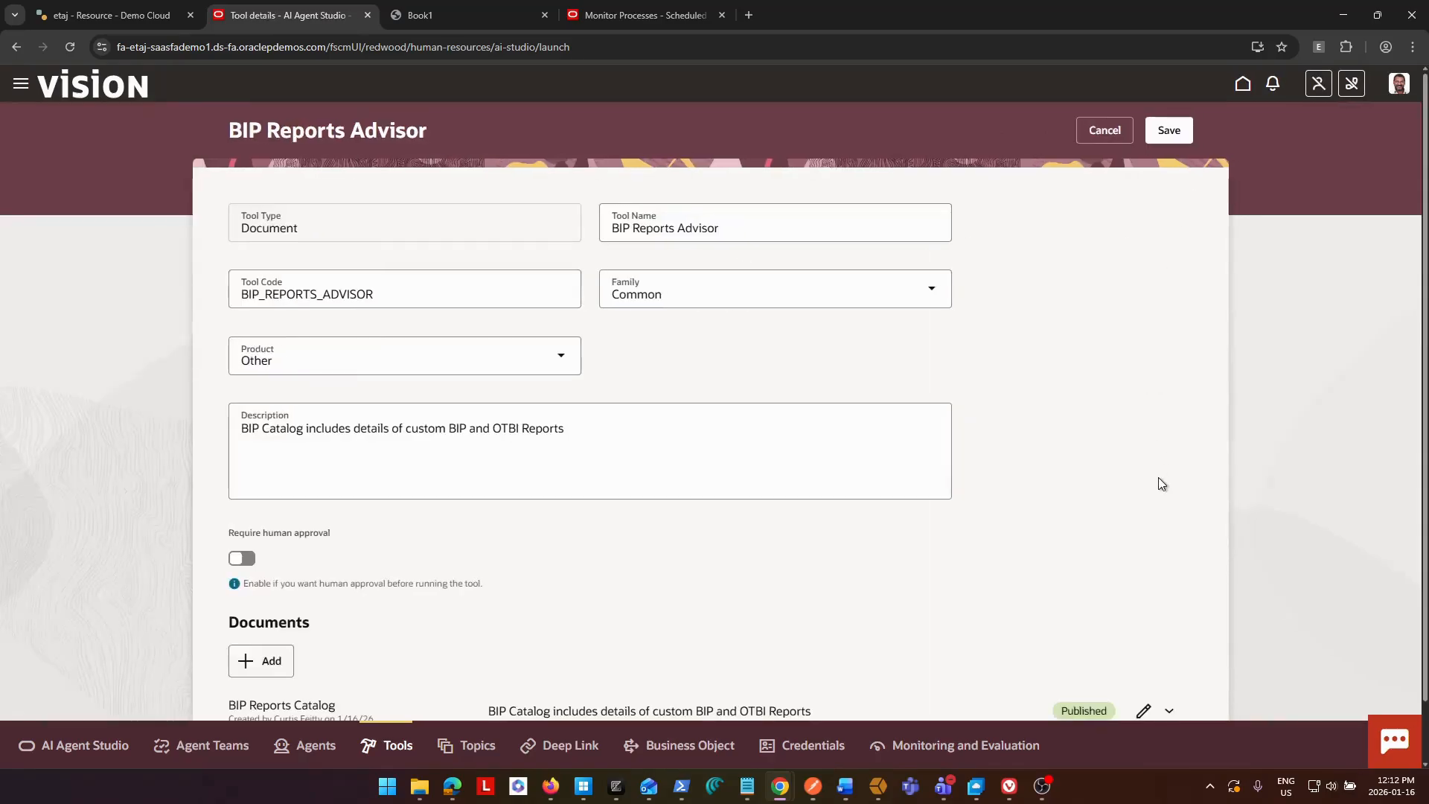
pyautogui.scroll(-2, 1158, 477)
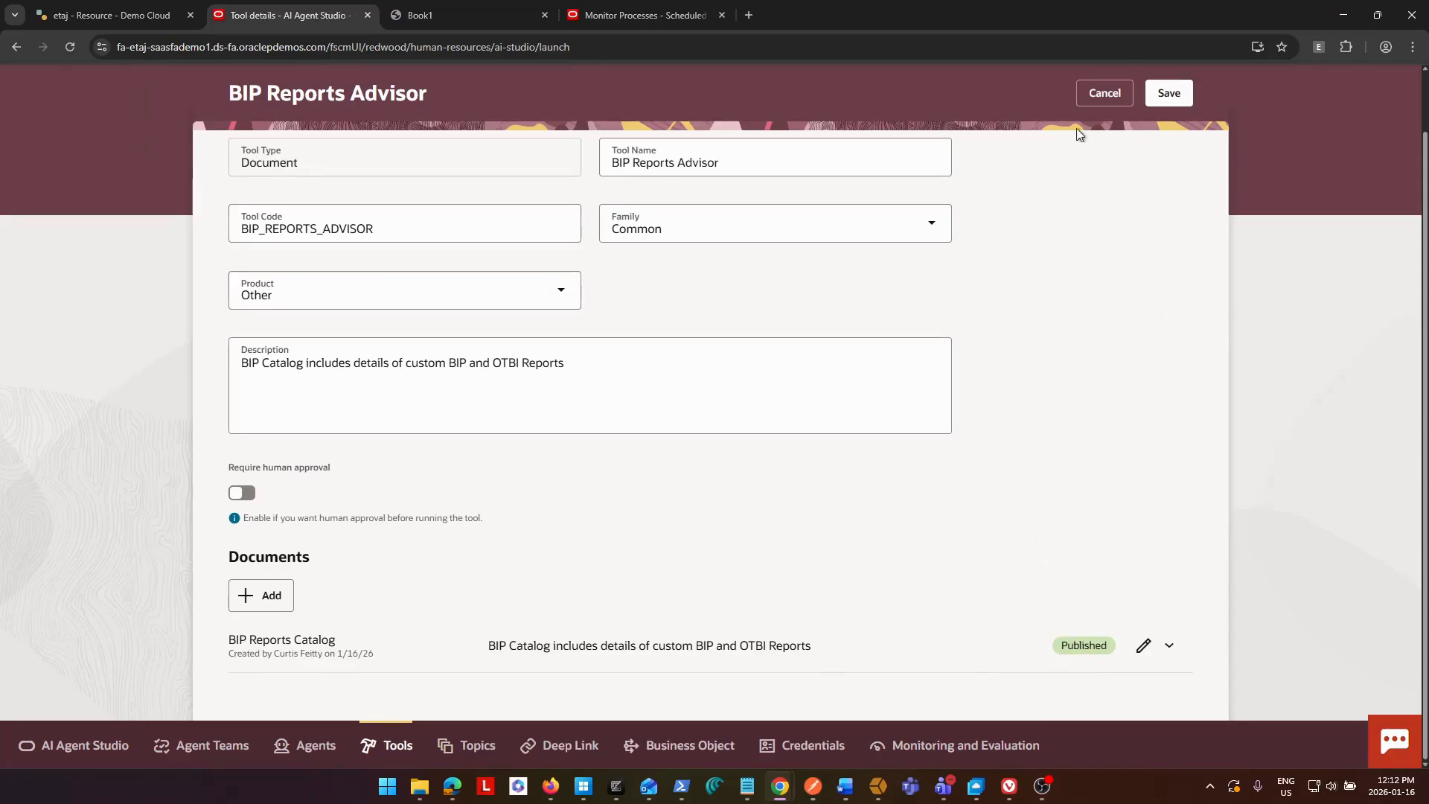
pyautogui.click(1103, 94)
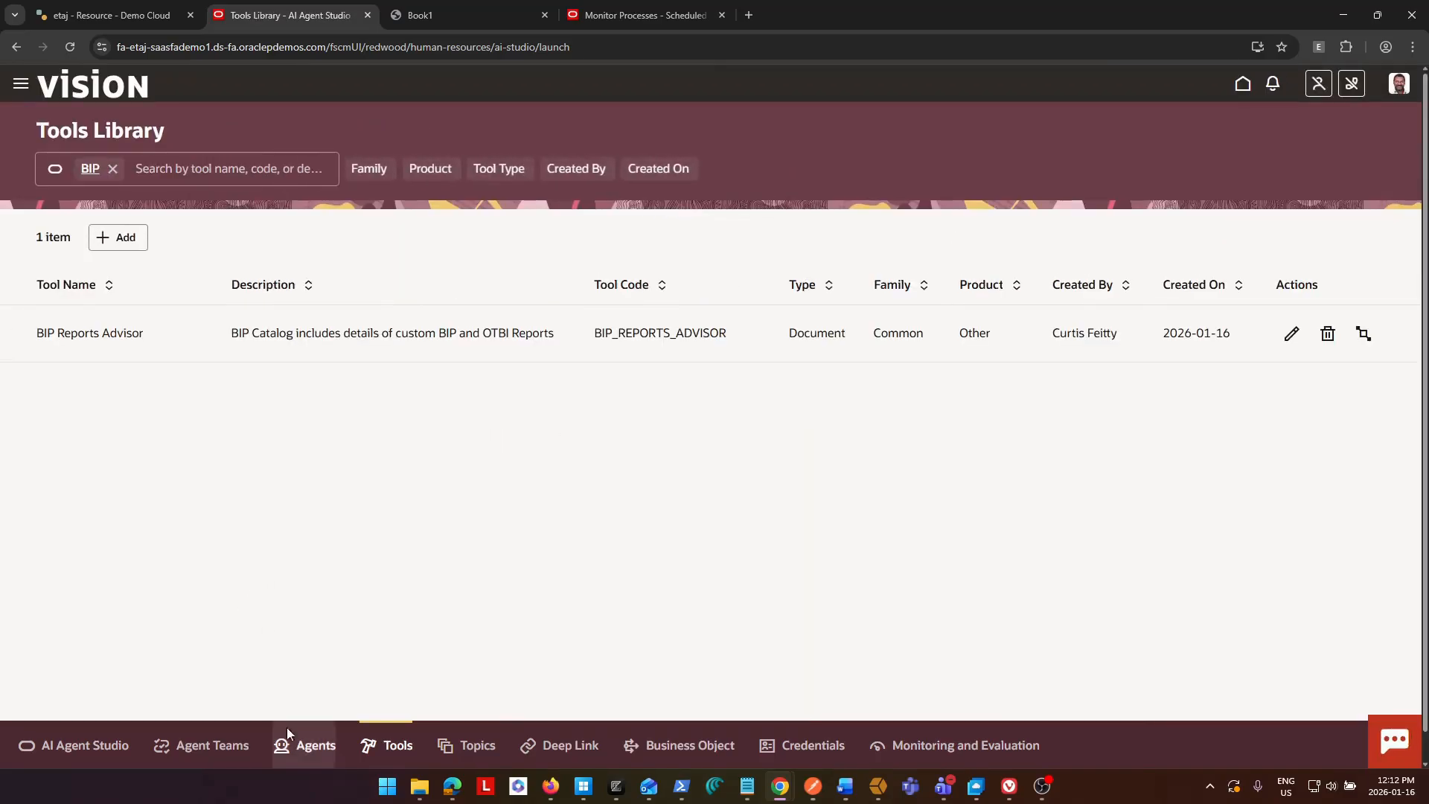
# Look through the Agents and Agent Teams lists and begin adding a new agent.
pyautogui.click(302, 747)
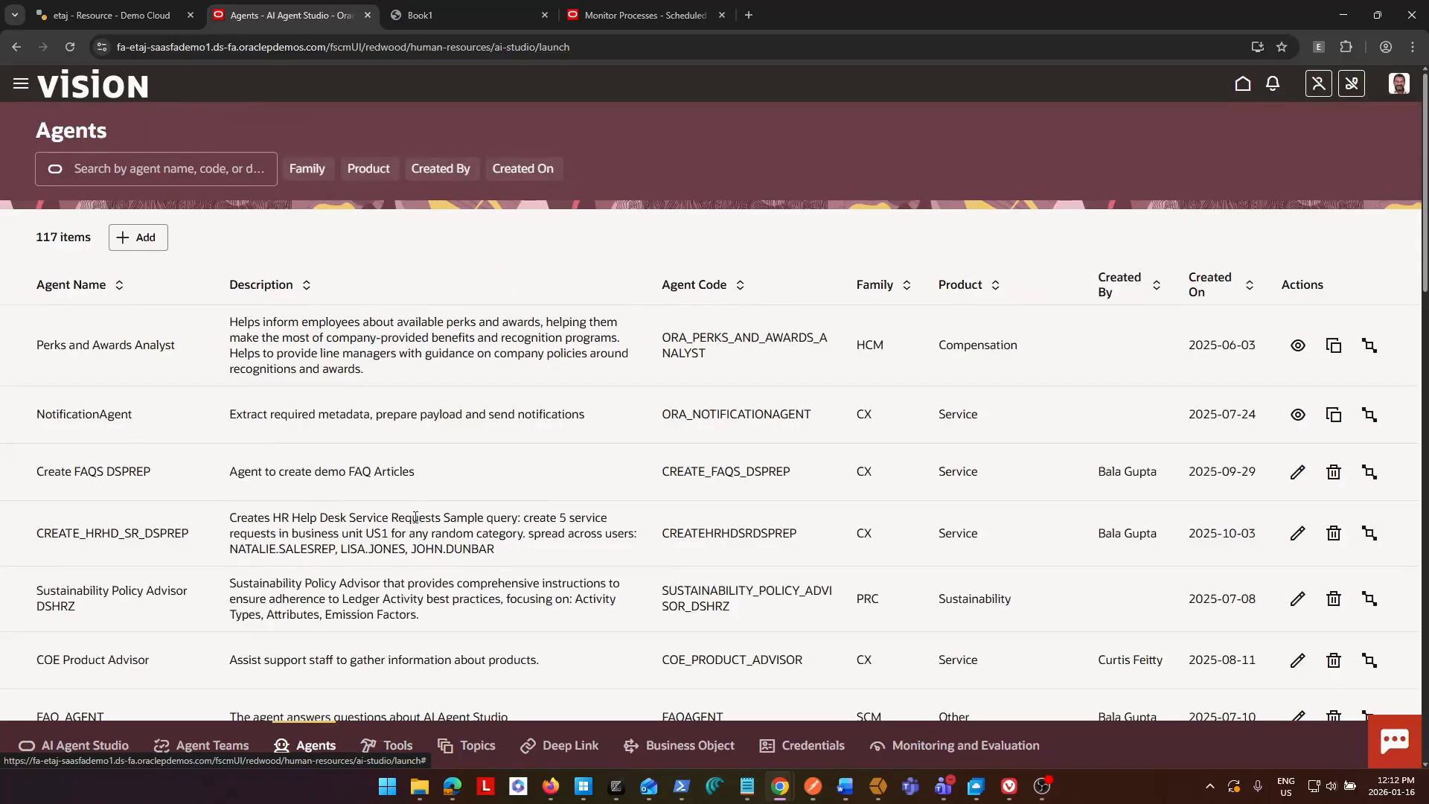
pyautogui.click(207, 745)
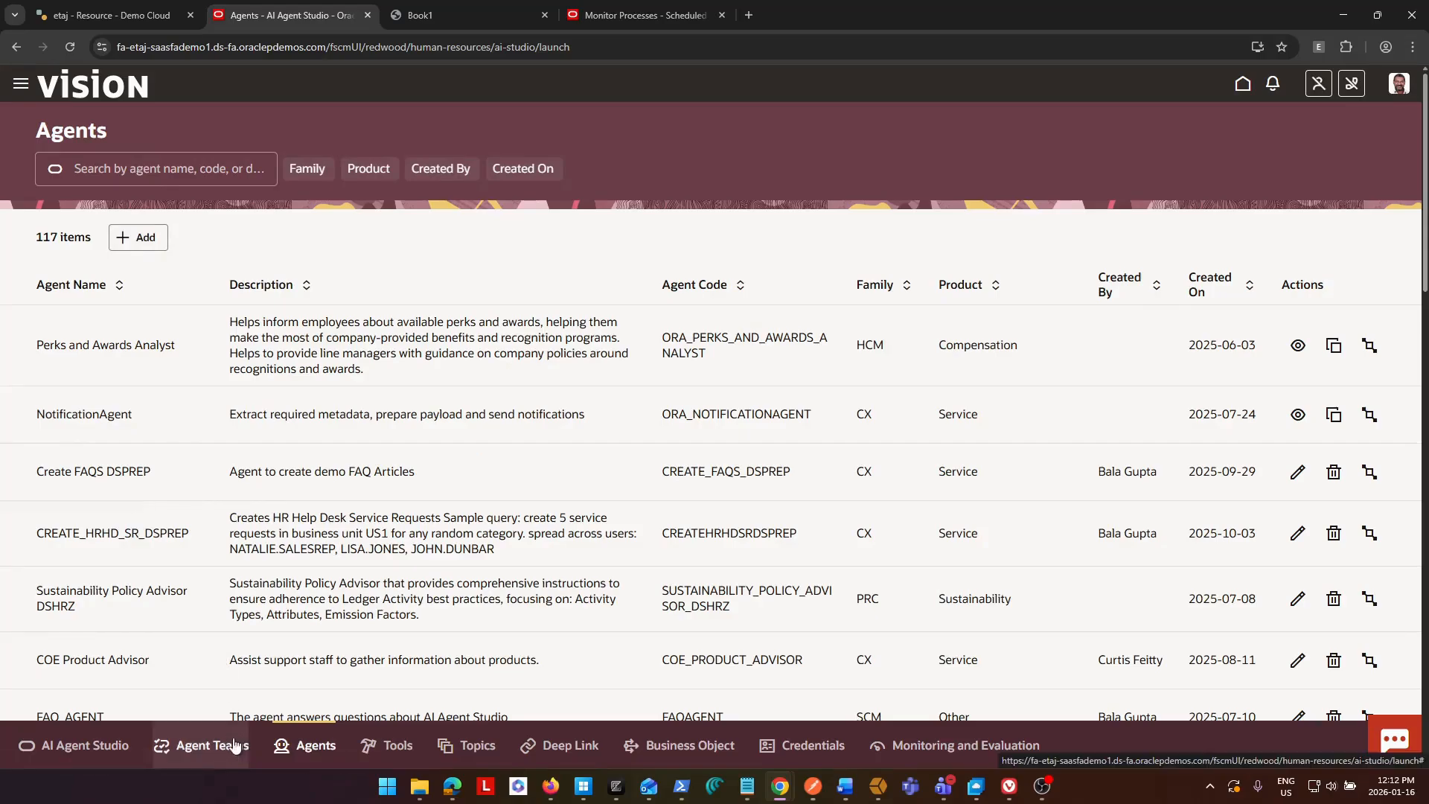
pyautogui.click(227, 745)
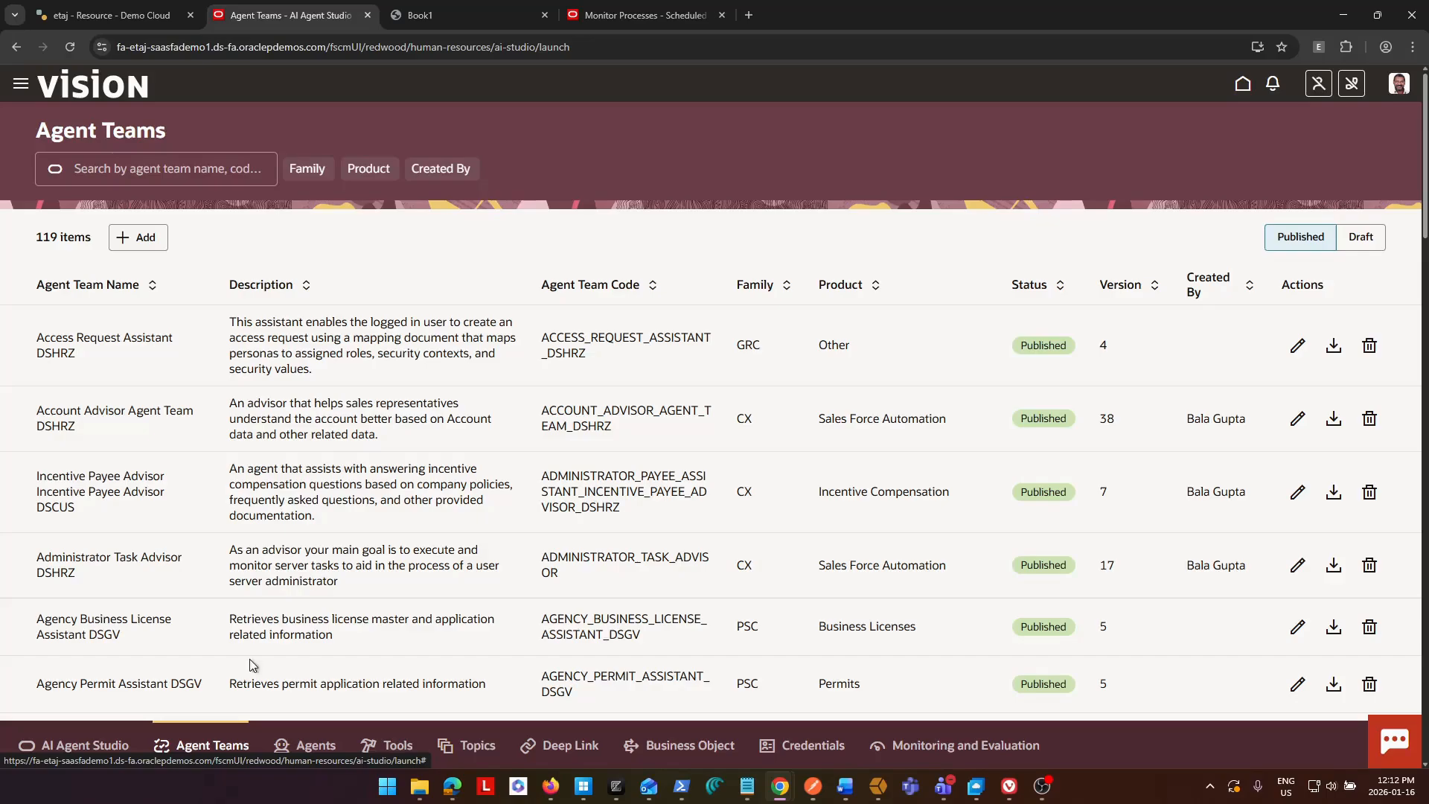
pyautogui.click(307, 744)
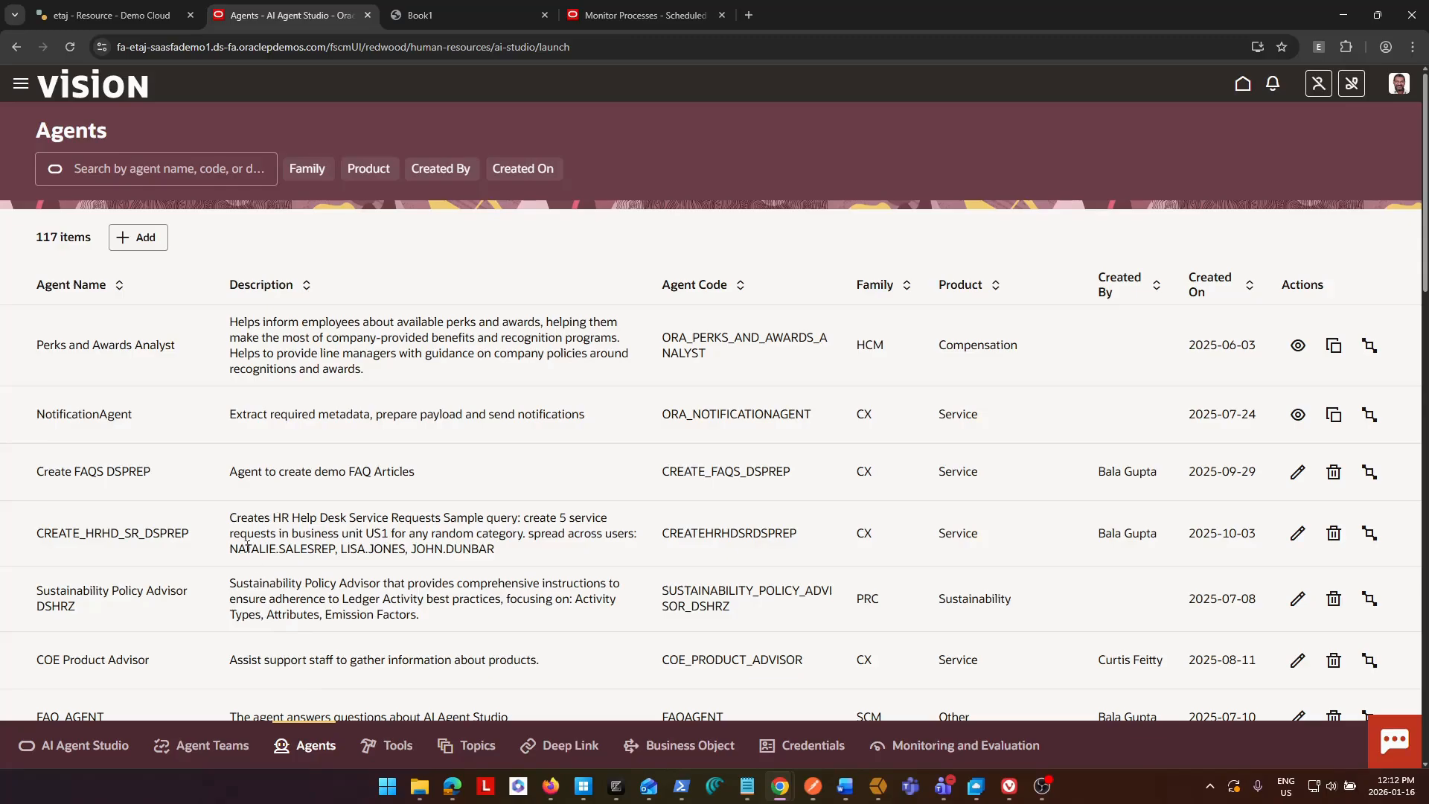
pyautogui.click(140, 238)
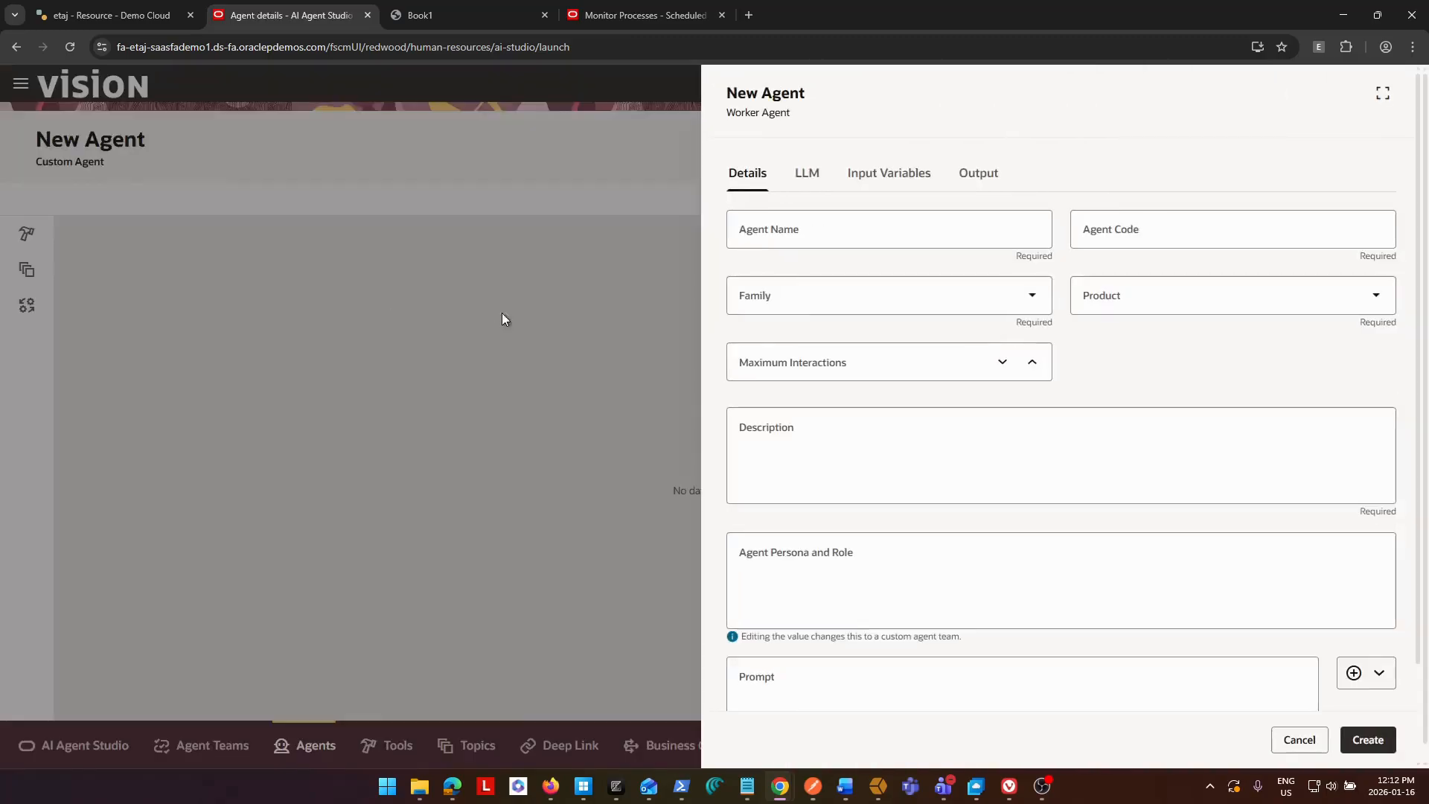
# Name the new agent BIP Reports Advisor Agent and let its agent code fill in from the name.
pyautogui.click(824, 233)
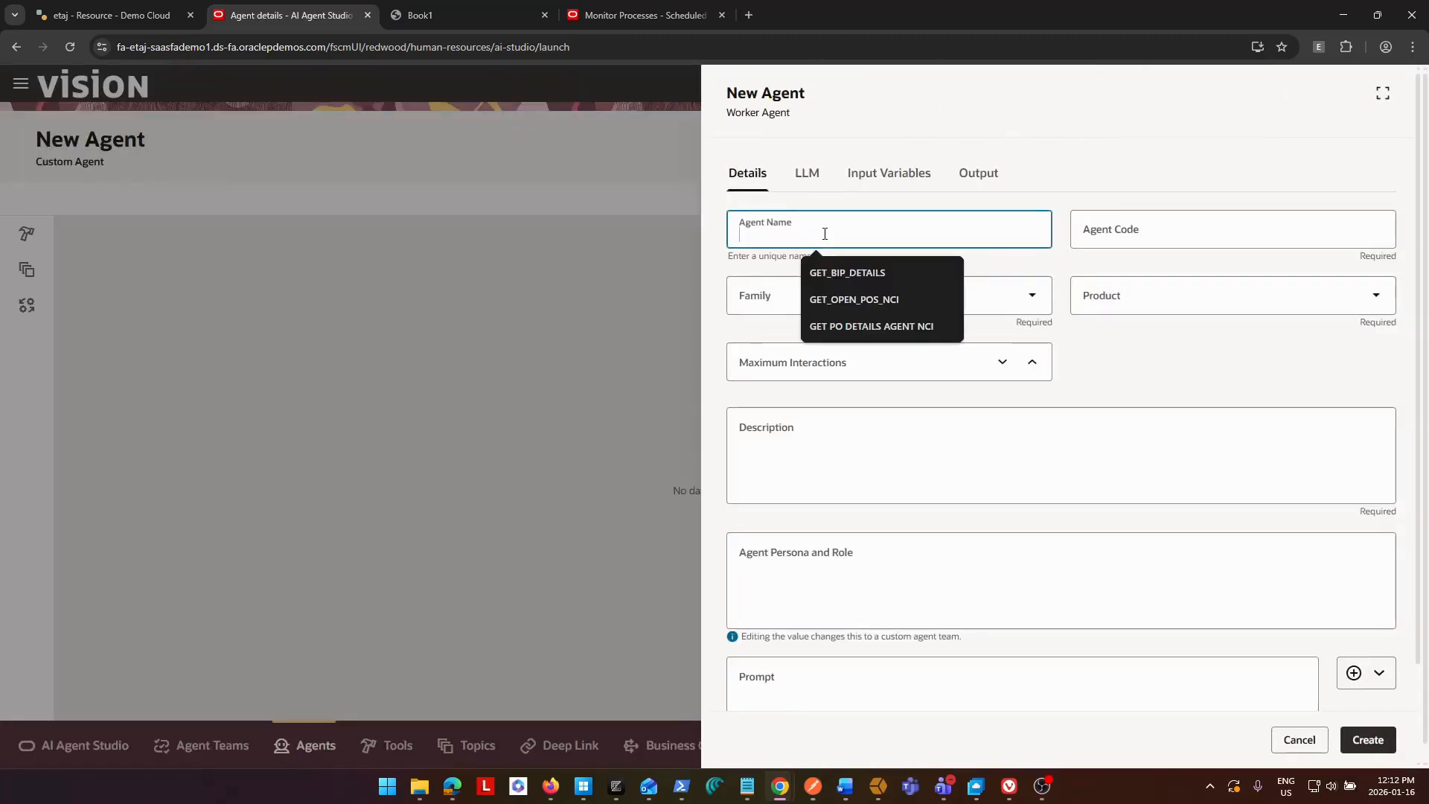
pyautogui.click(858, 269)
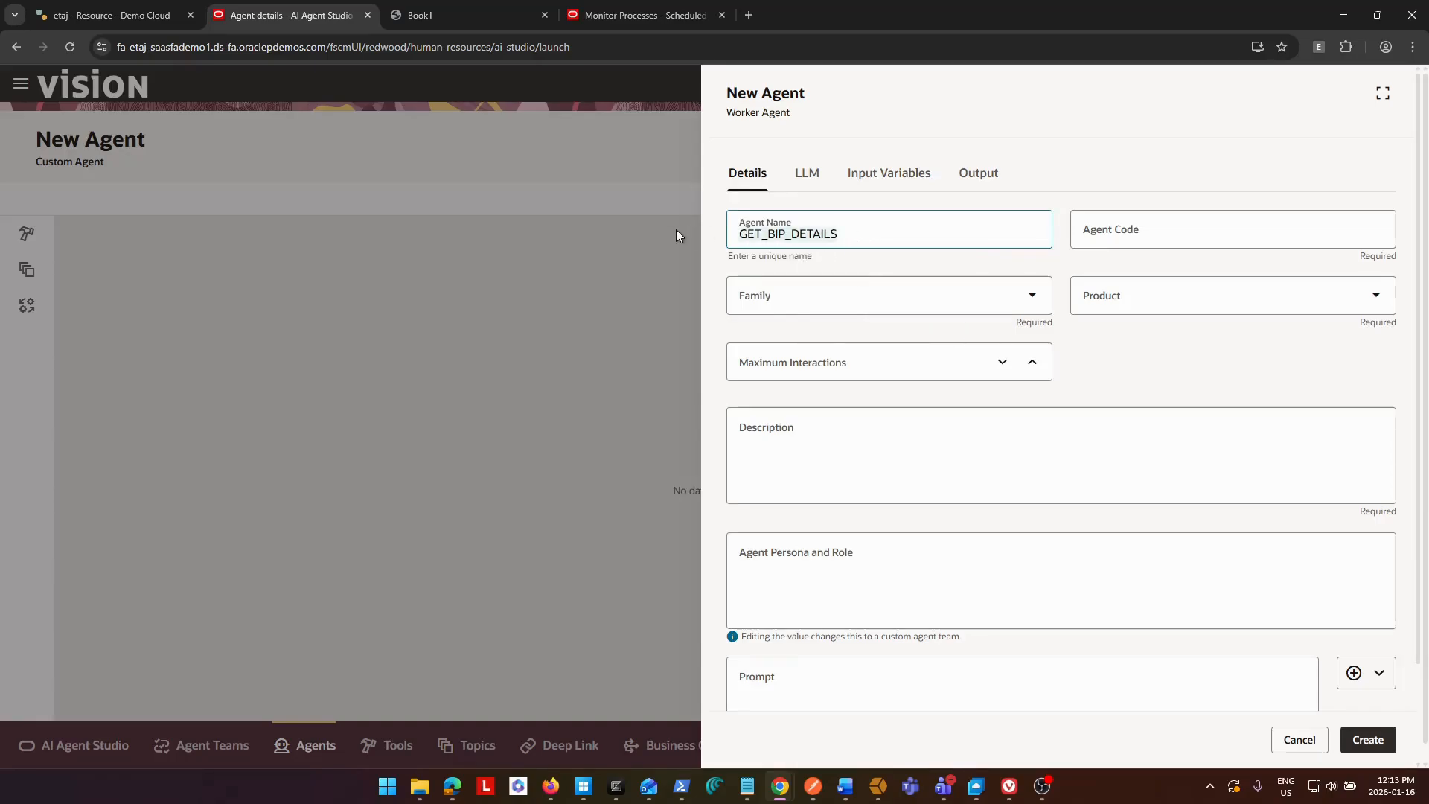
pyautogui.write('BIP Repro')
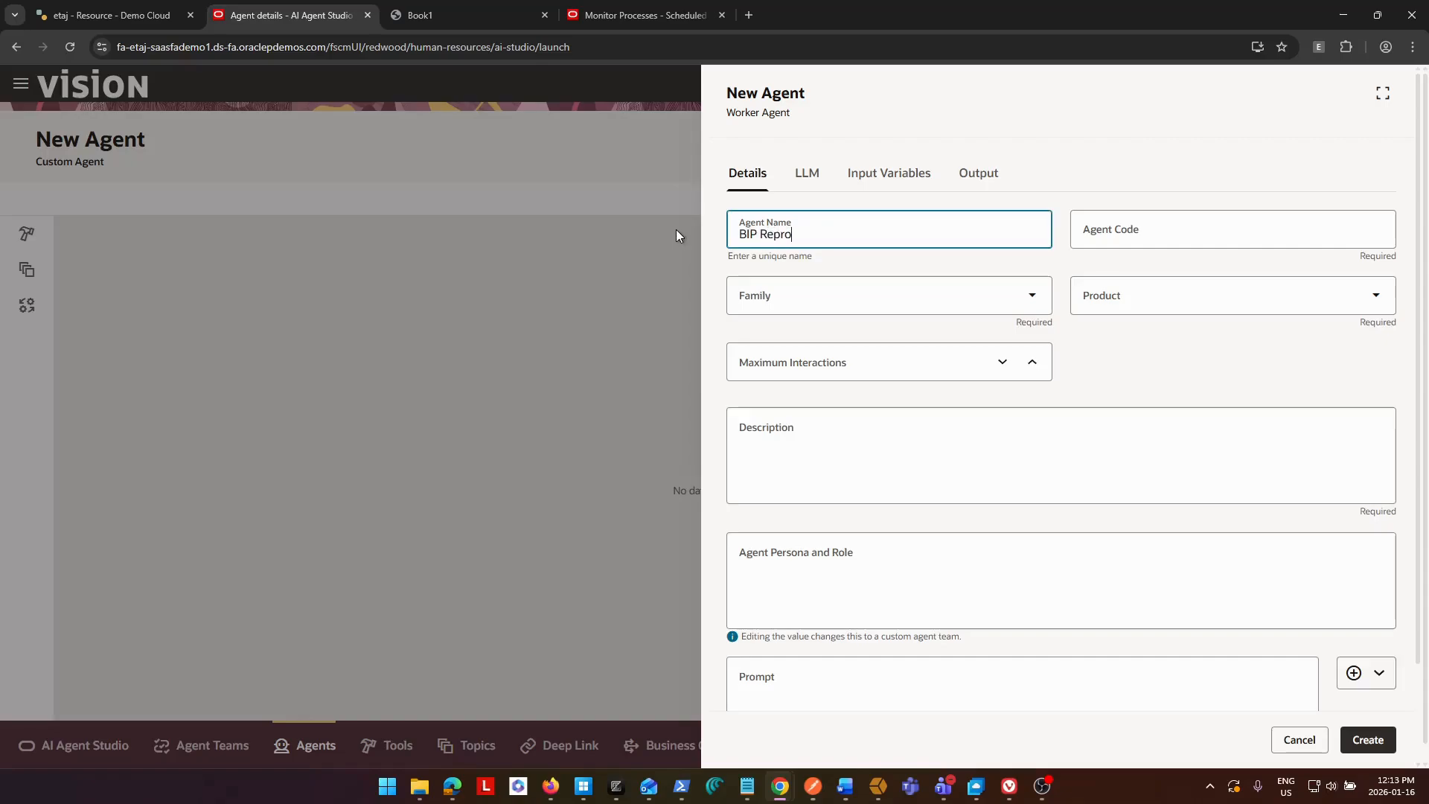
pyautogui.write('ts Advisor Agent')
pyautogui.press('BackSpace')
pyautogui.press('BackSpace')
pyautogui.press('BackSpace')
pyautogui.write('ort')
pyautogui.press('Tab')
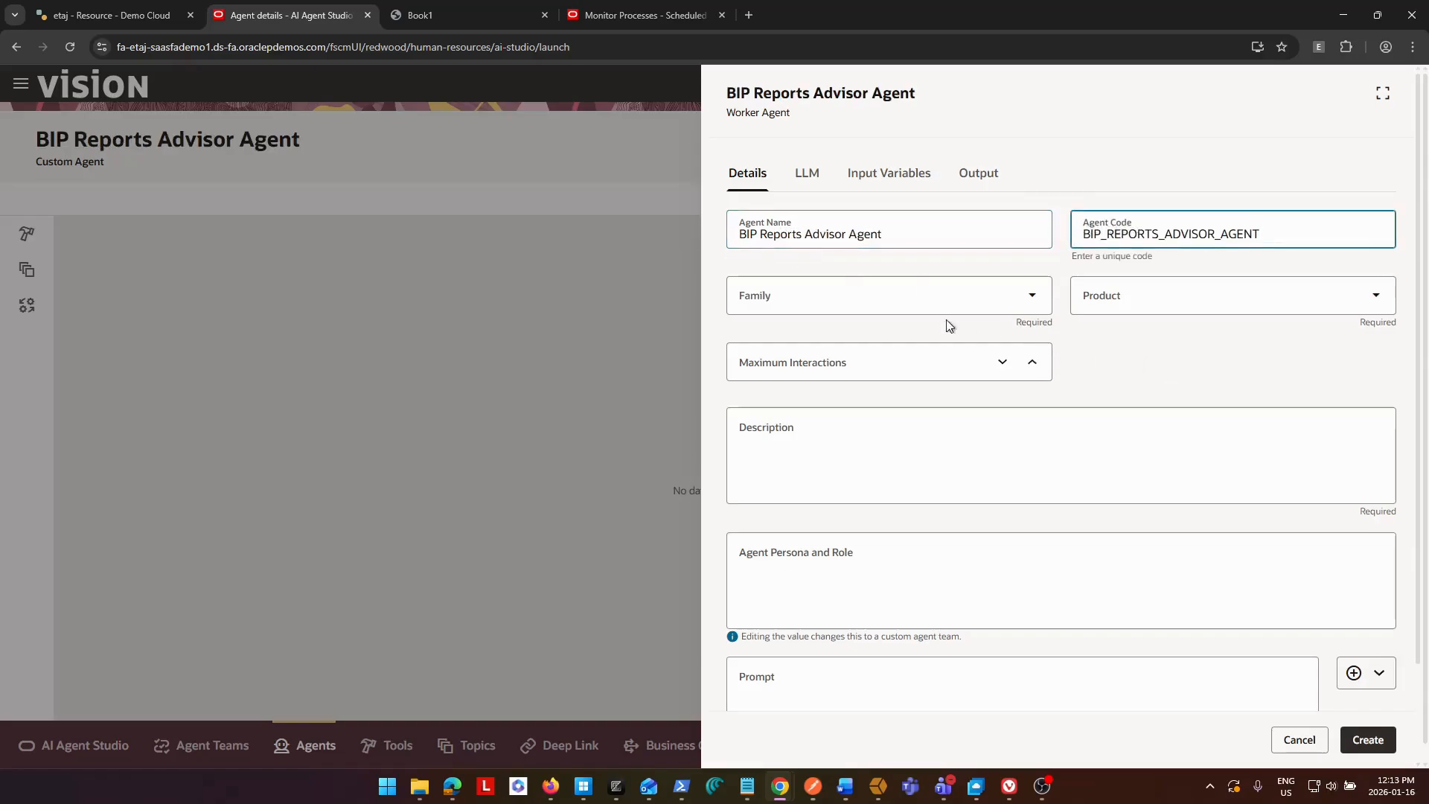
# Set the agent's family to FIN, product to Other and maximum interactions to 10.
pyautogui.click(925, 297)
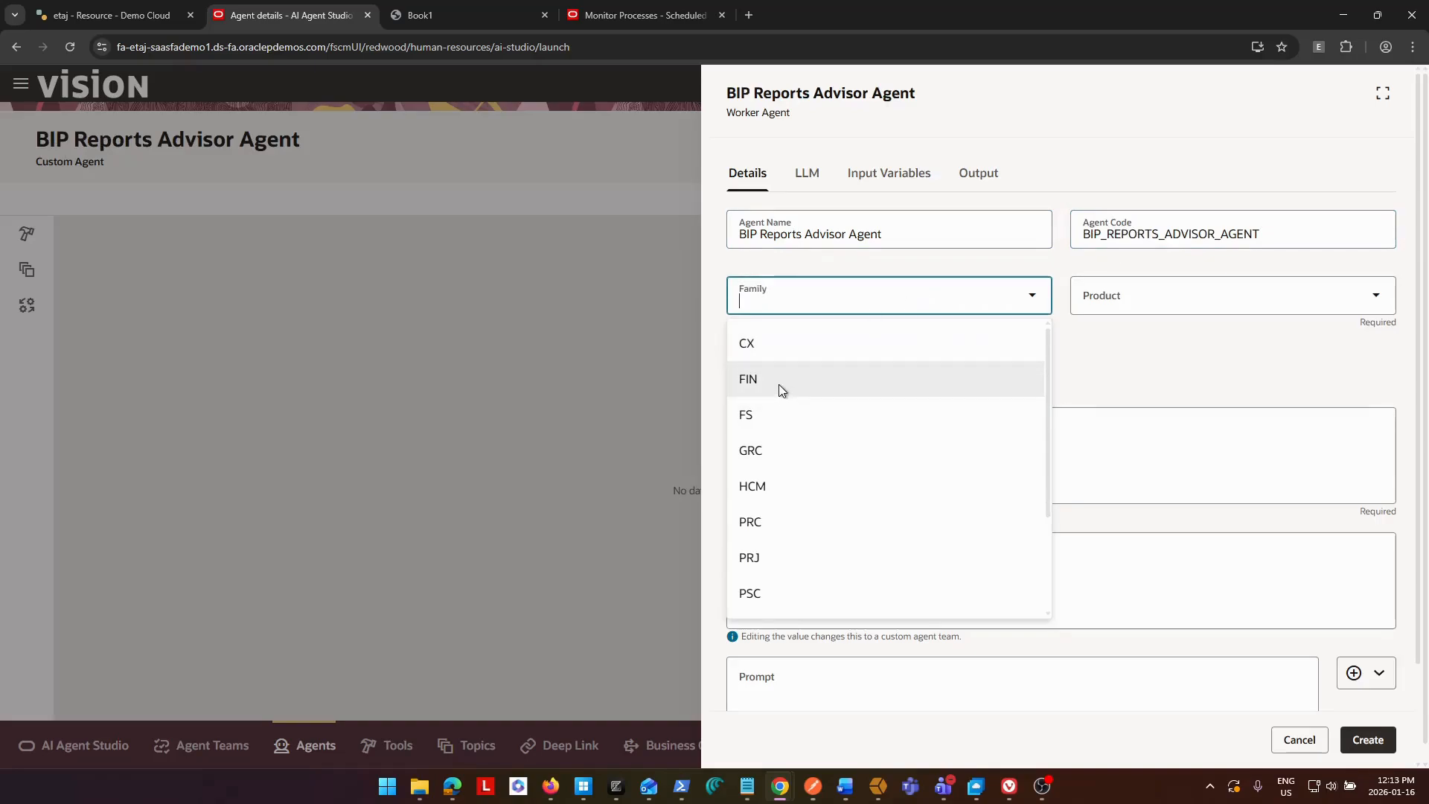
pyautogui.click(778, 384)
pyautogui.click(1186, 298)
pyautogui.click(1116, 415)
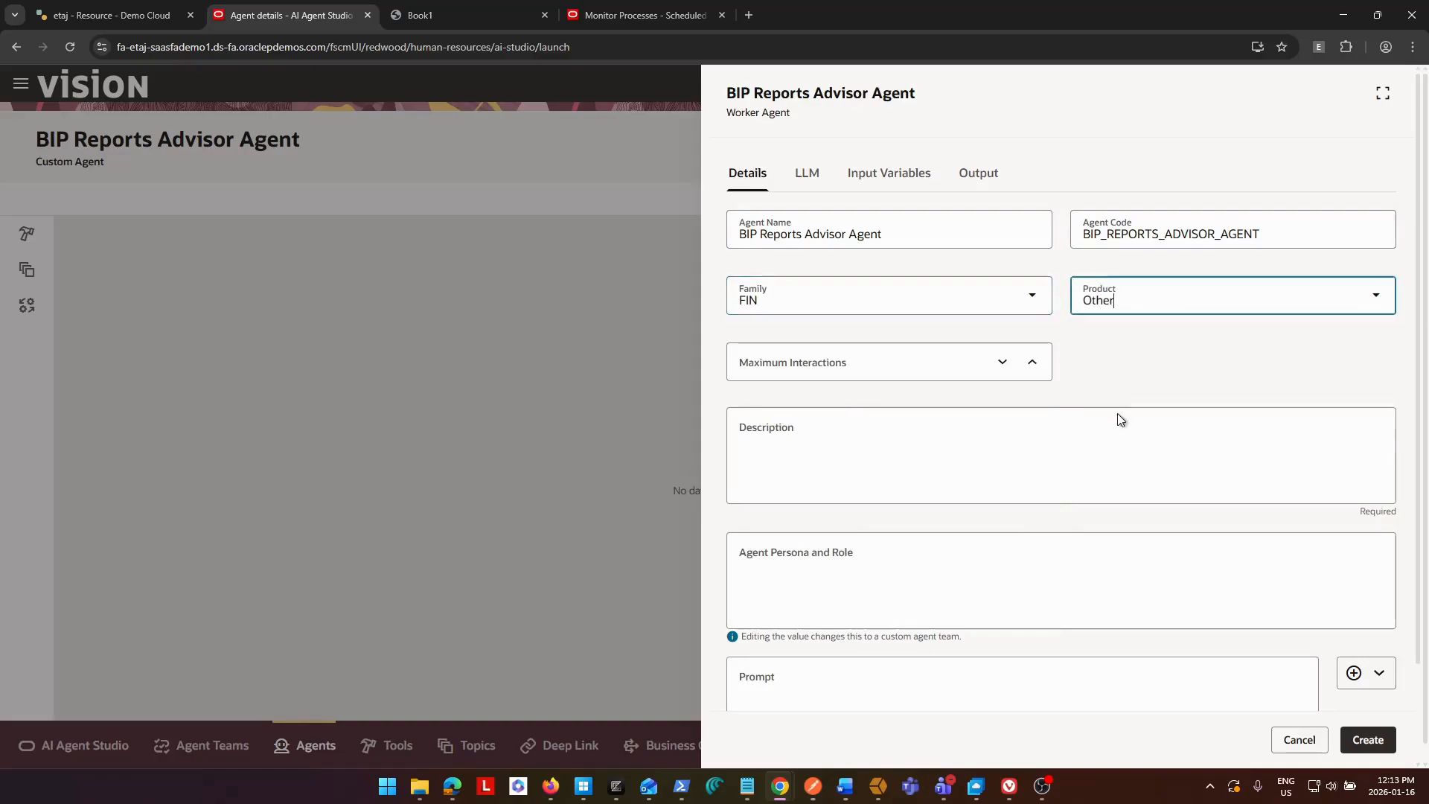
pyautogui.click(853, 365)
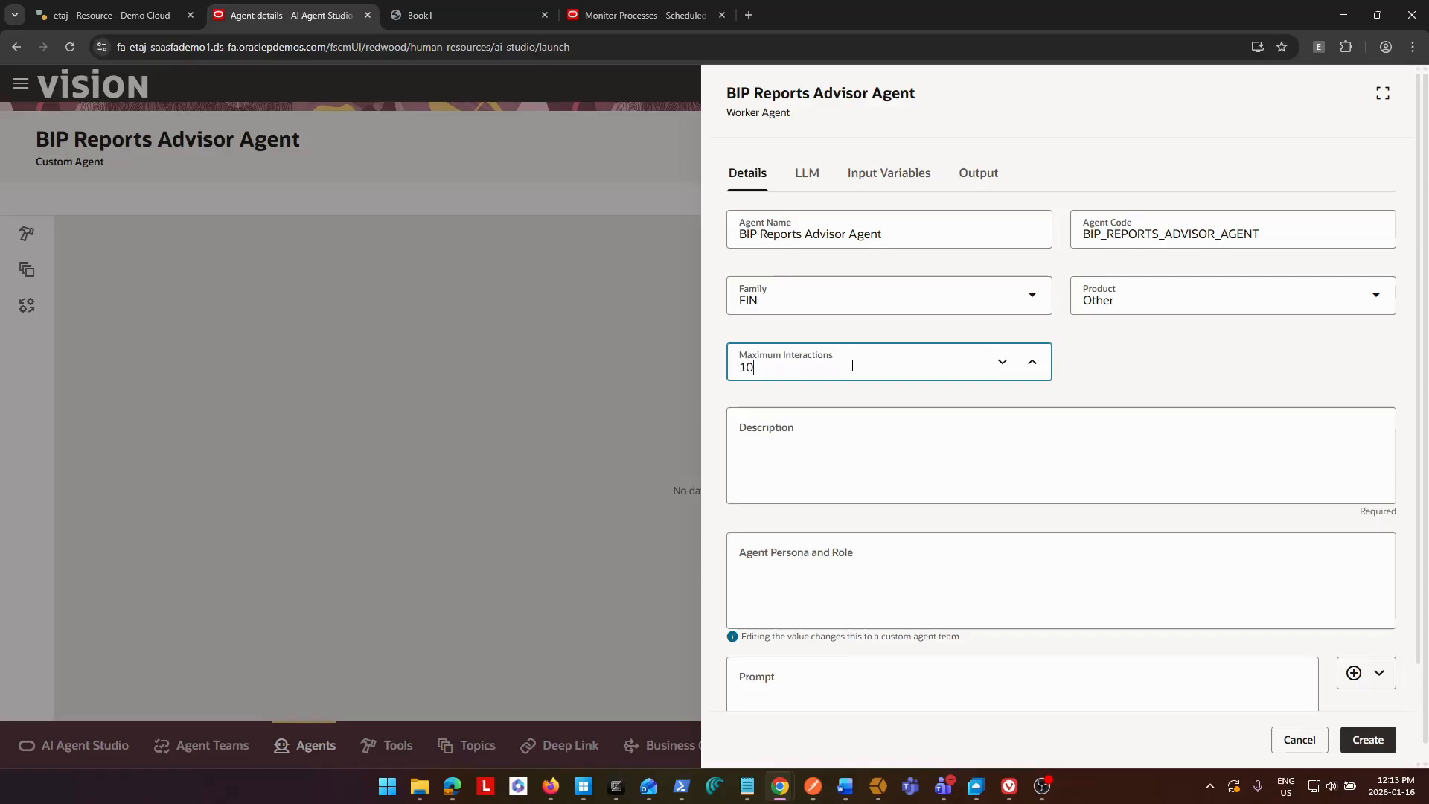
# Fill the agent's description with "Provide answers to users based on the BIP Catalog includes details of custom BIP and OTBI Reports".
pyautogui.click(877, 455)
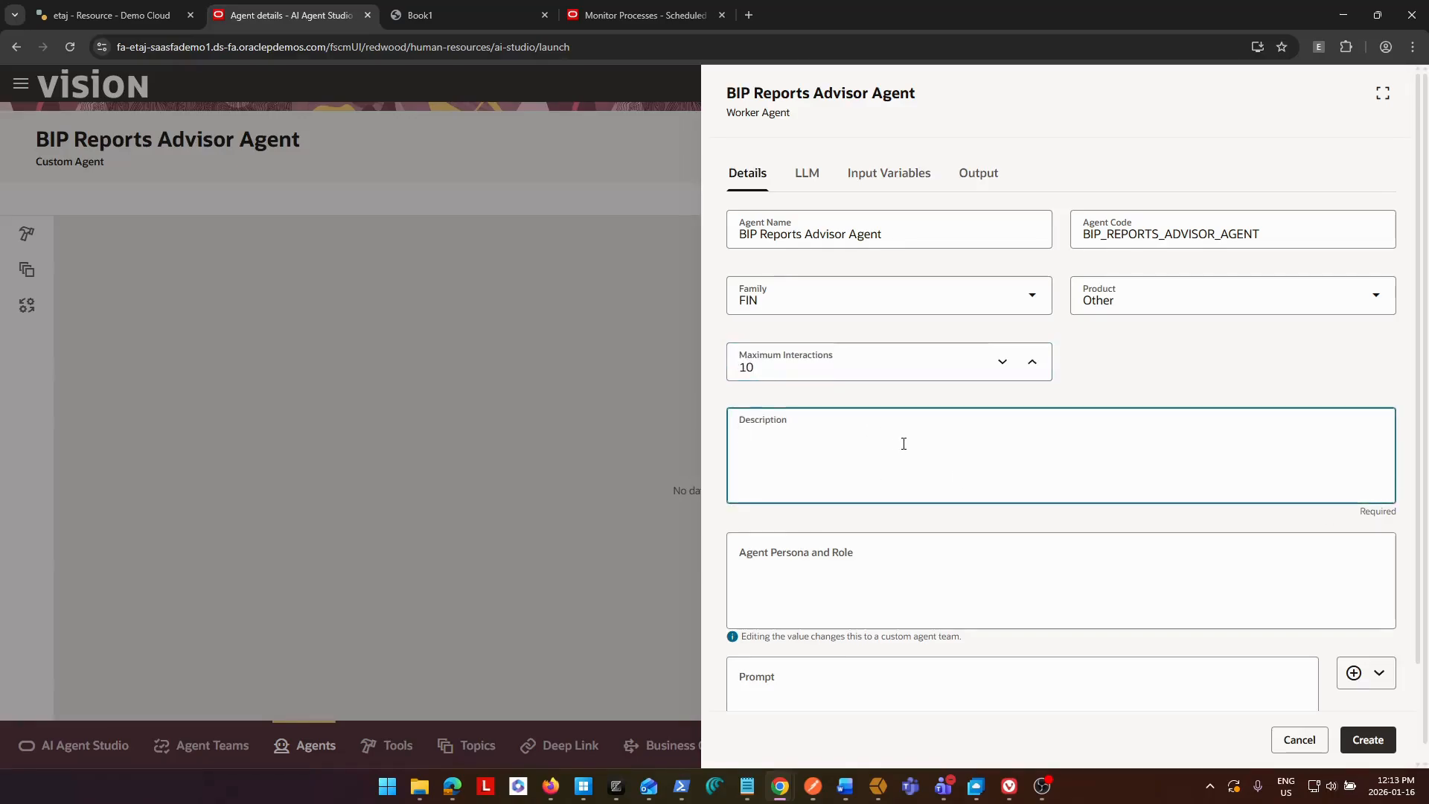
pyautogui.hotkey('alt', 'Tab')
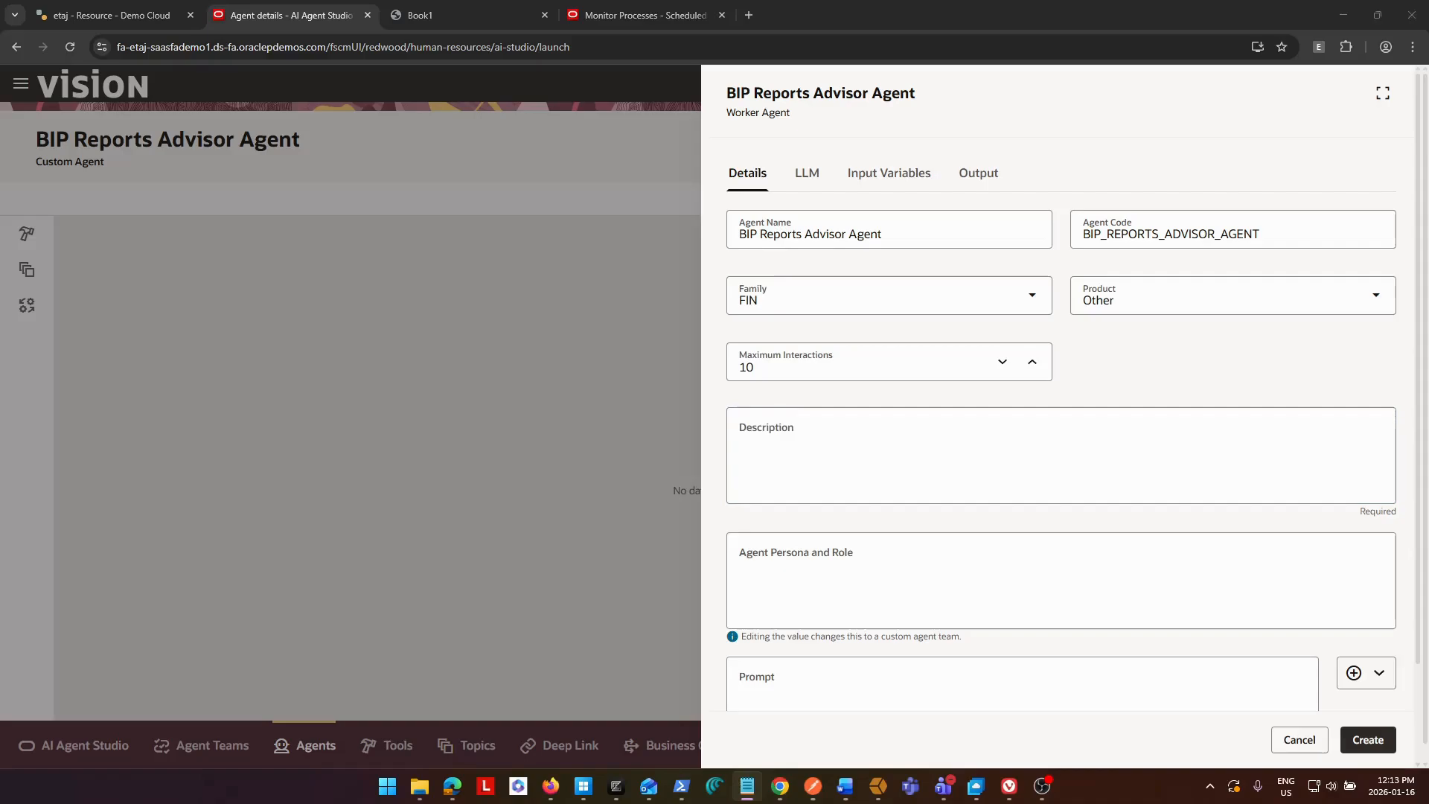
pyautogui.click(887, 472)
pyautogui.write('BIP Catalog includes details of custom BIP and OTBI Reports')
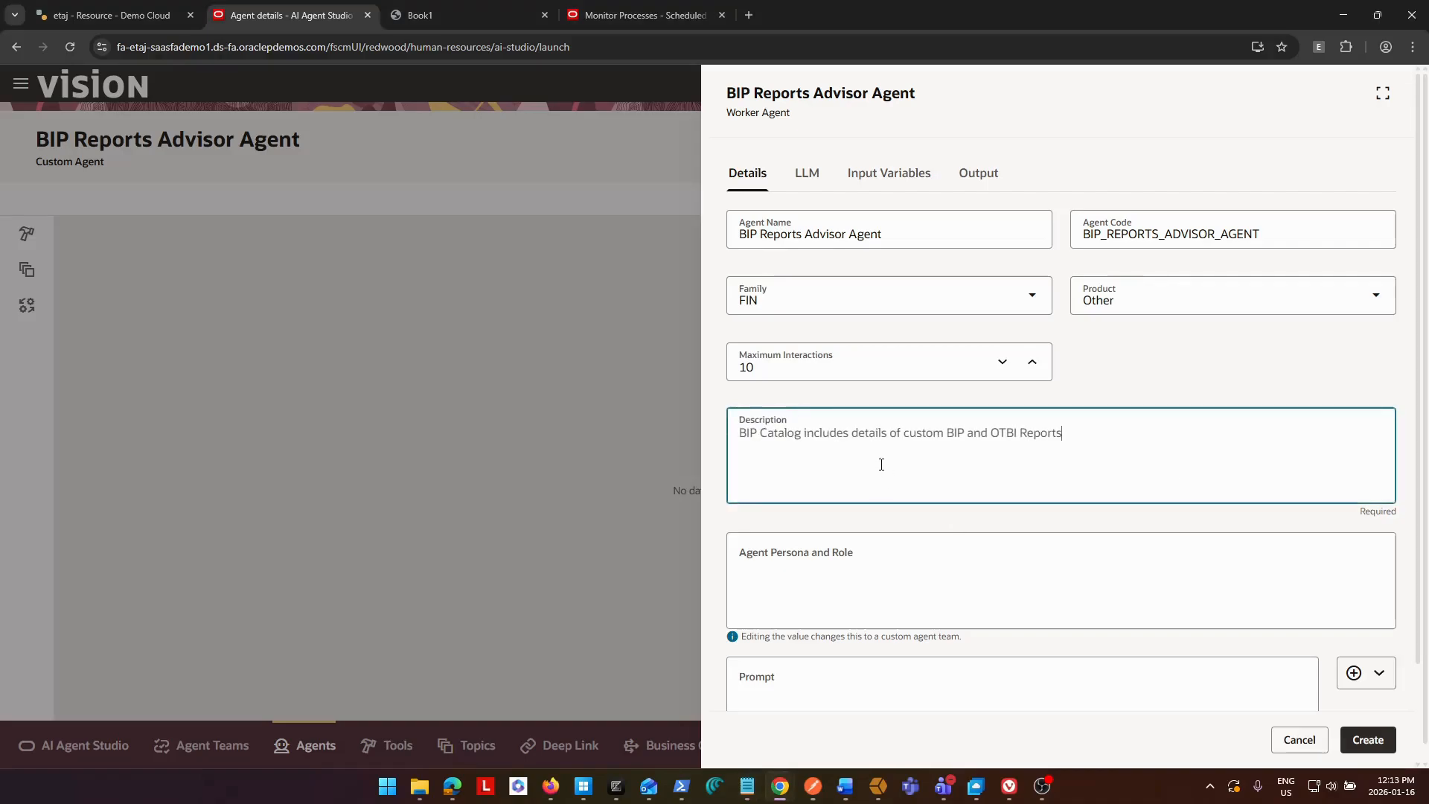
pyautogui.click(747, 435)
pyautogui.write('Provide')
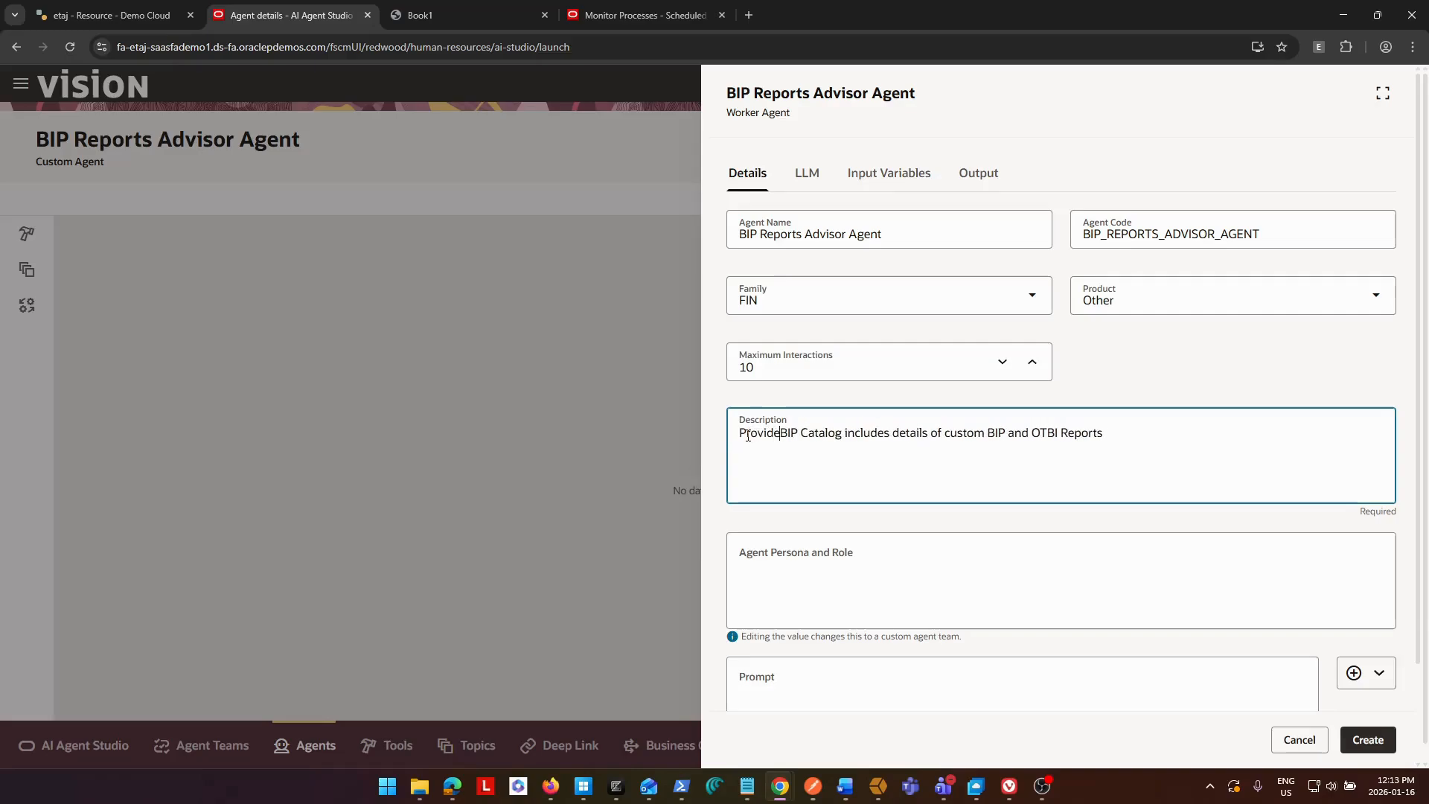
pyautogui.write(' answers to ')
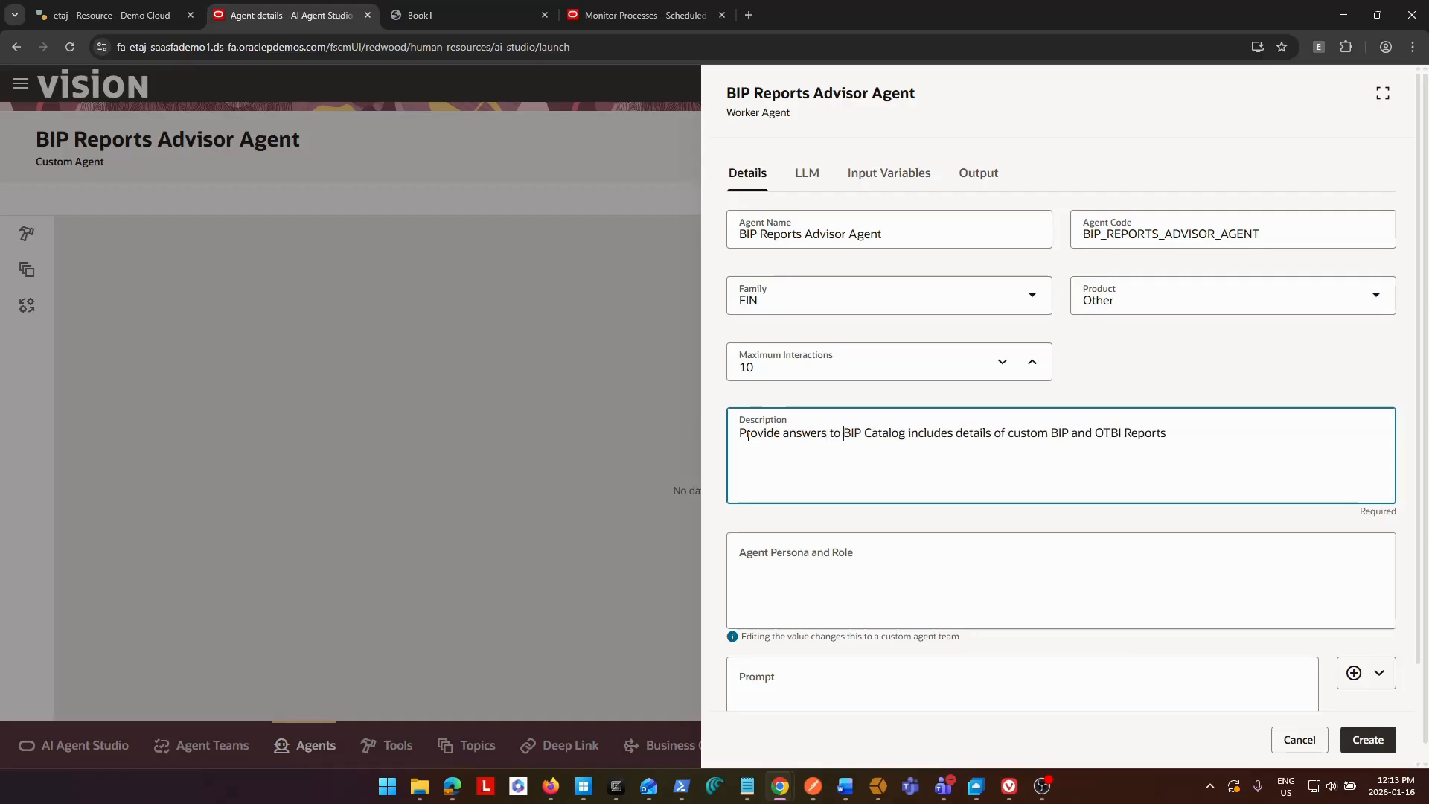
pyautogui.write('users based on the')
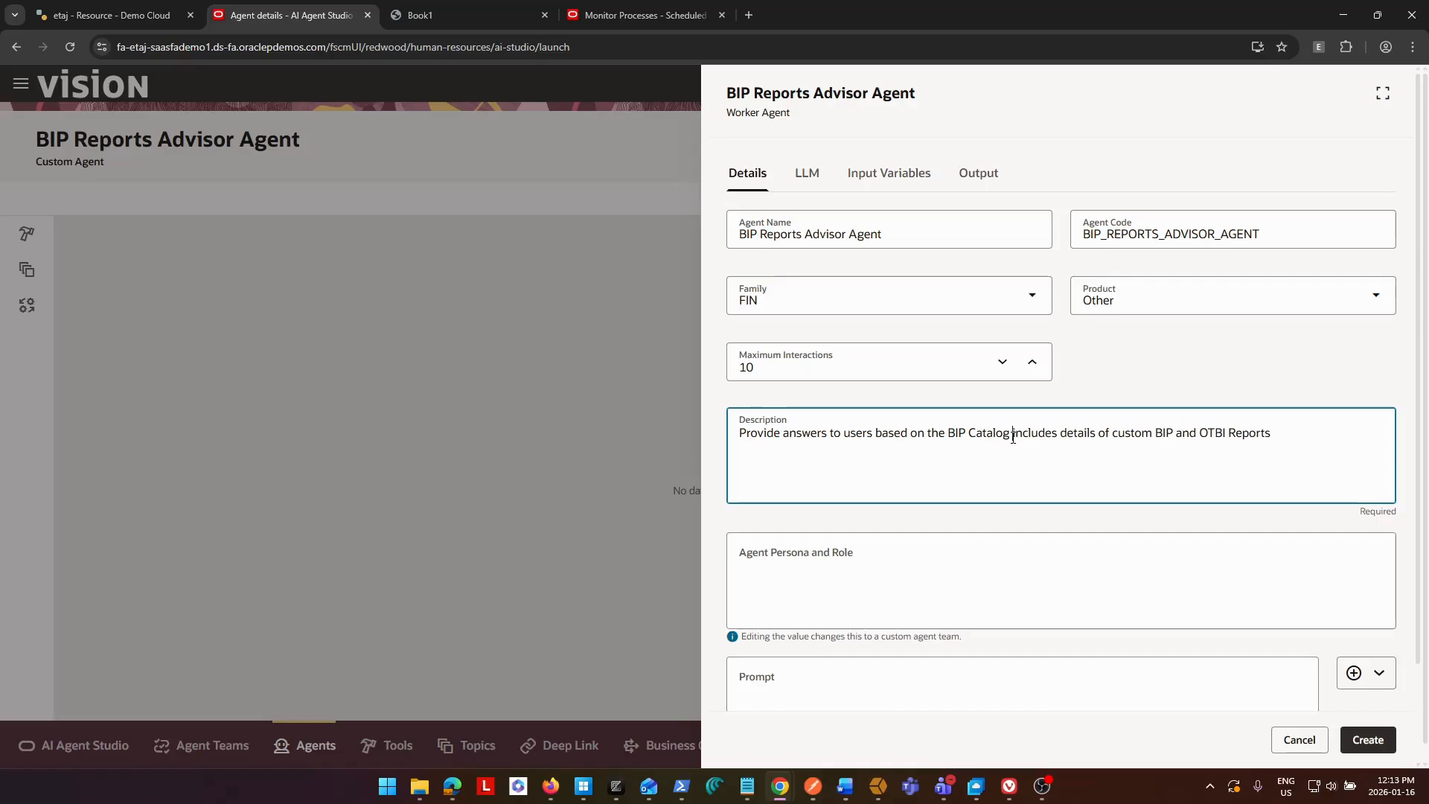
# Try removing "includes details of custom BIP and OTBI Reports" from the end of the description, and undo the deletion.
pyautogui.hotkey('shift', 'End')
pyautogui.press('Delete')
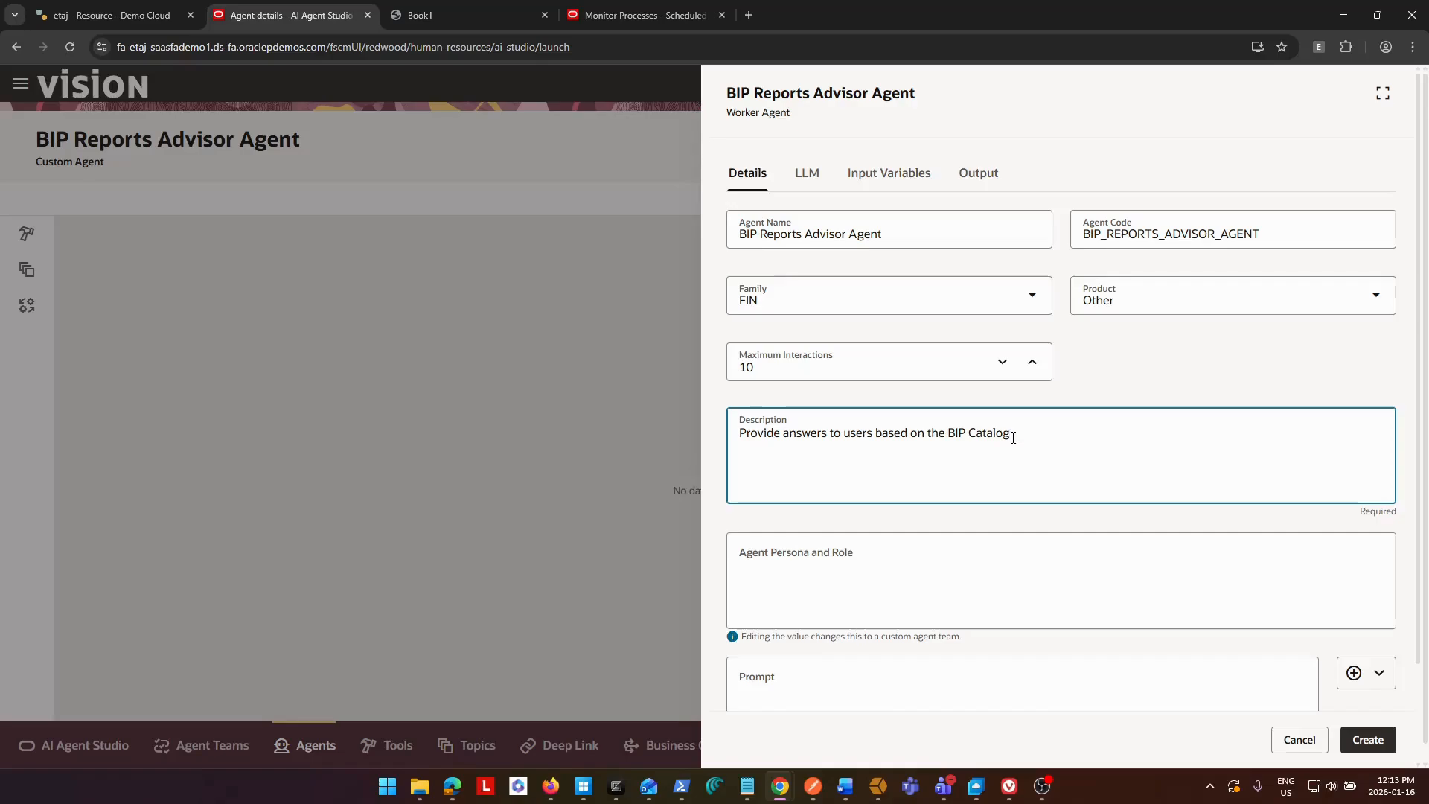
pyautogui.hotkey('ctrl', 'z')
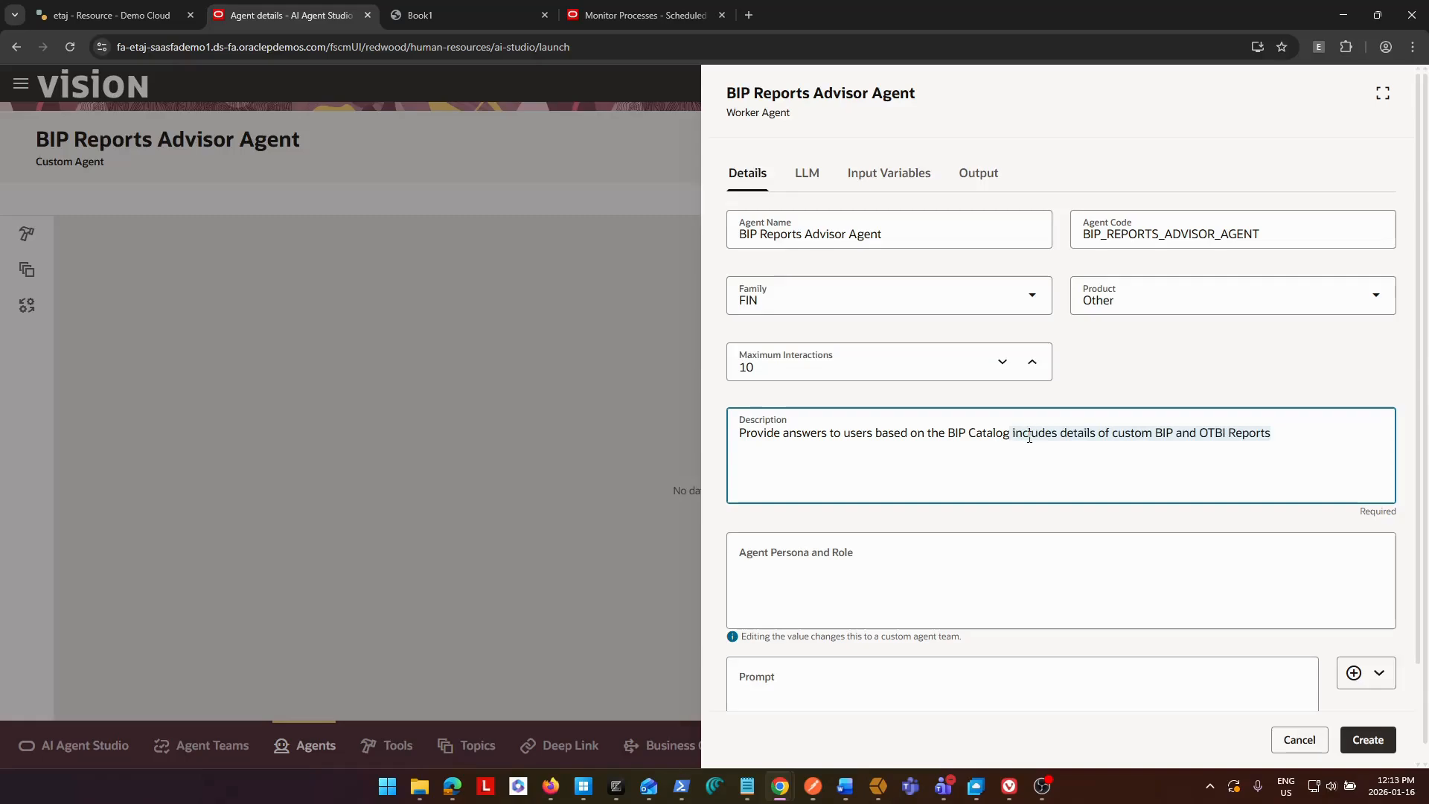
# Insert "which" before "includes" in the description and fill the prompt with the prepared BI Publisher report instructions from the text notes.
pyautogui.click(1013, 434)
pyautogui.write('which')
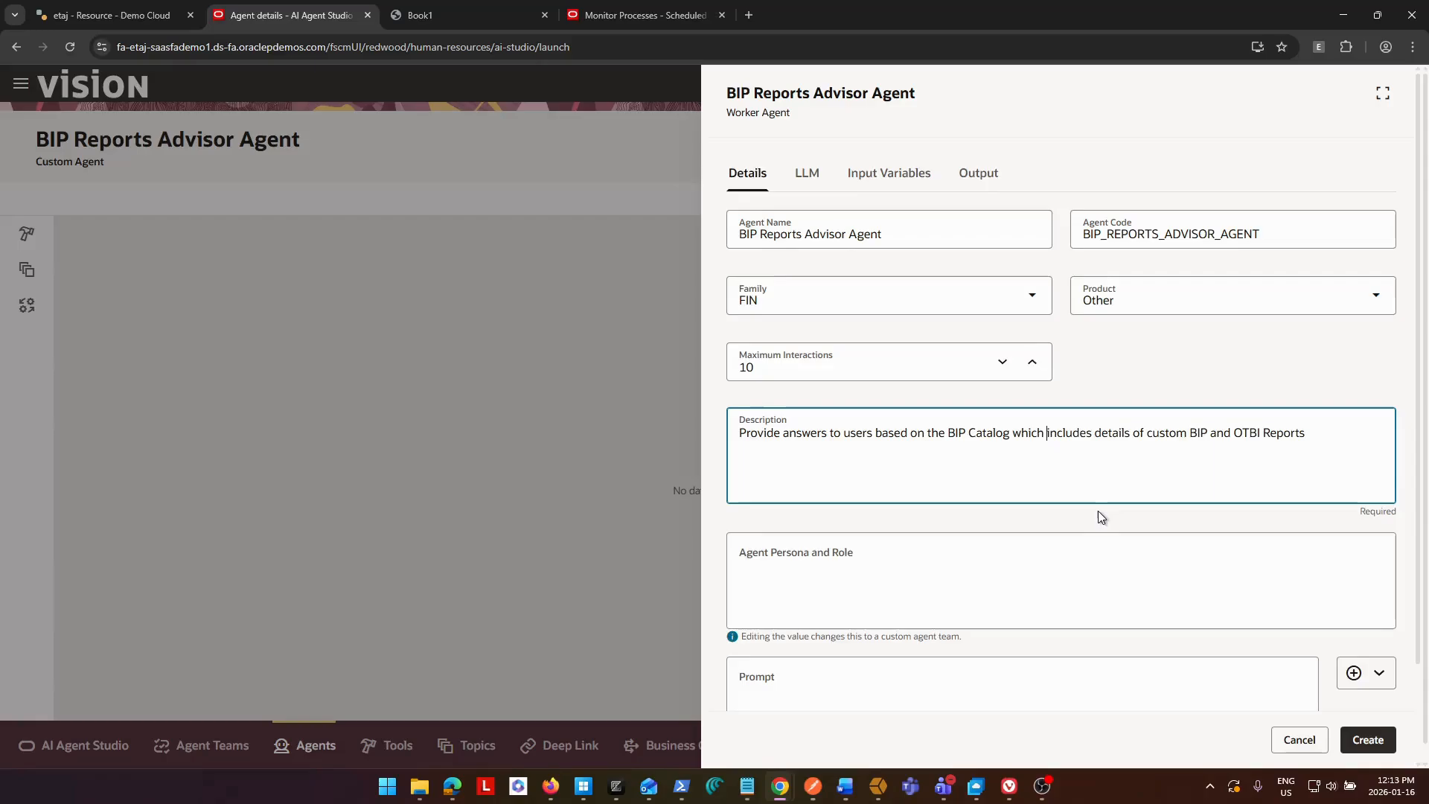
pyautogui.scroll(-2, 1055, 548)
pyautogui.click(951, 577)
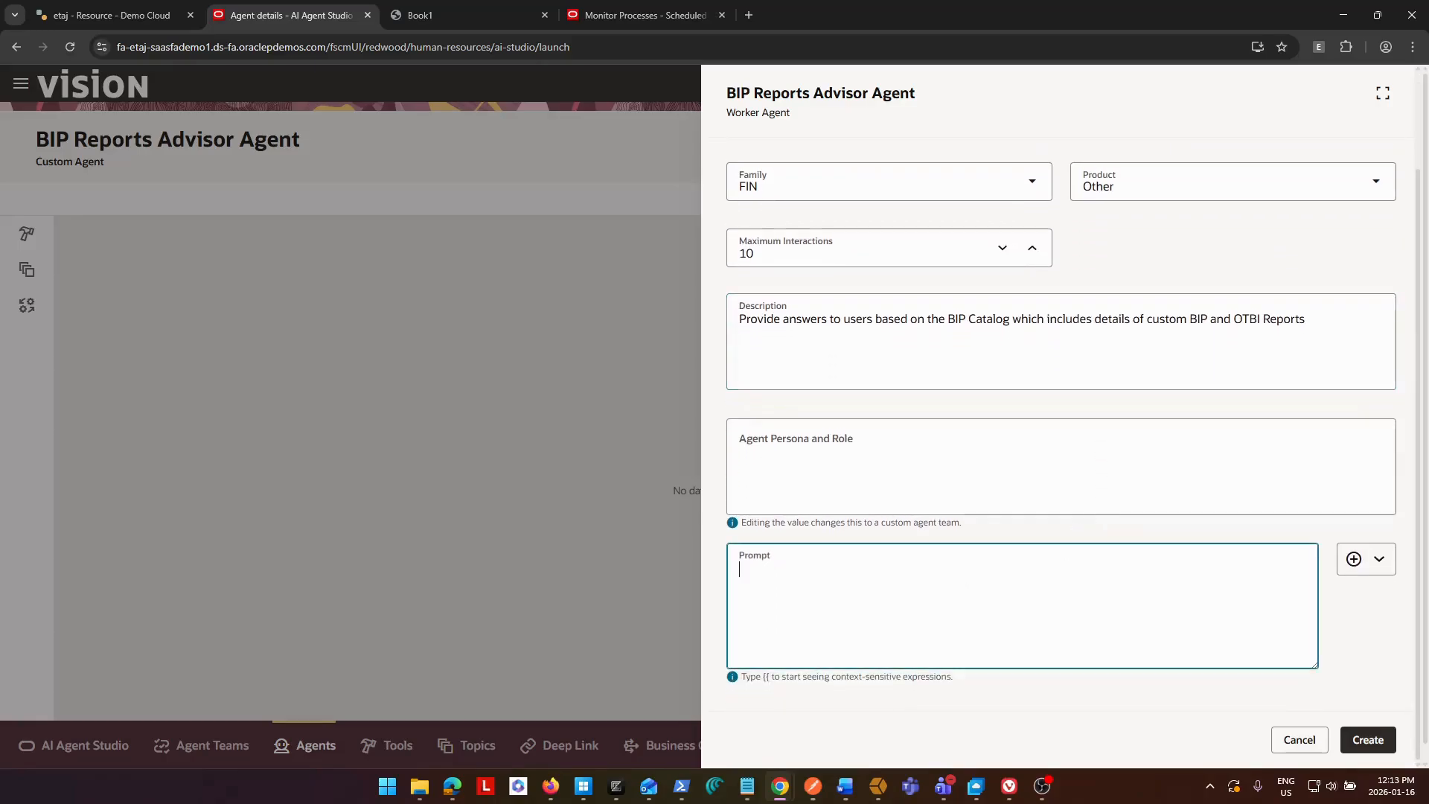
pyautogui.hotkey('alt', 'Tab')
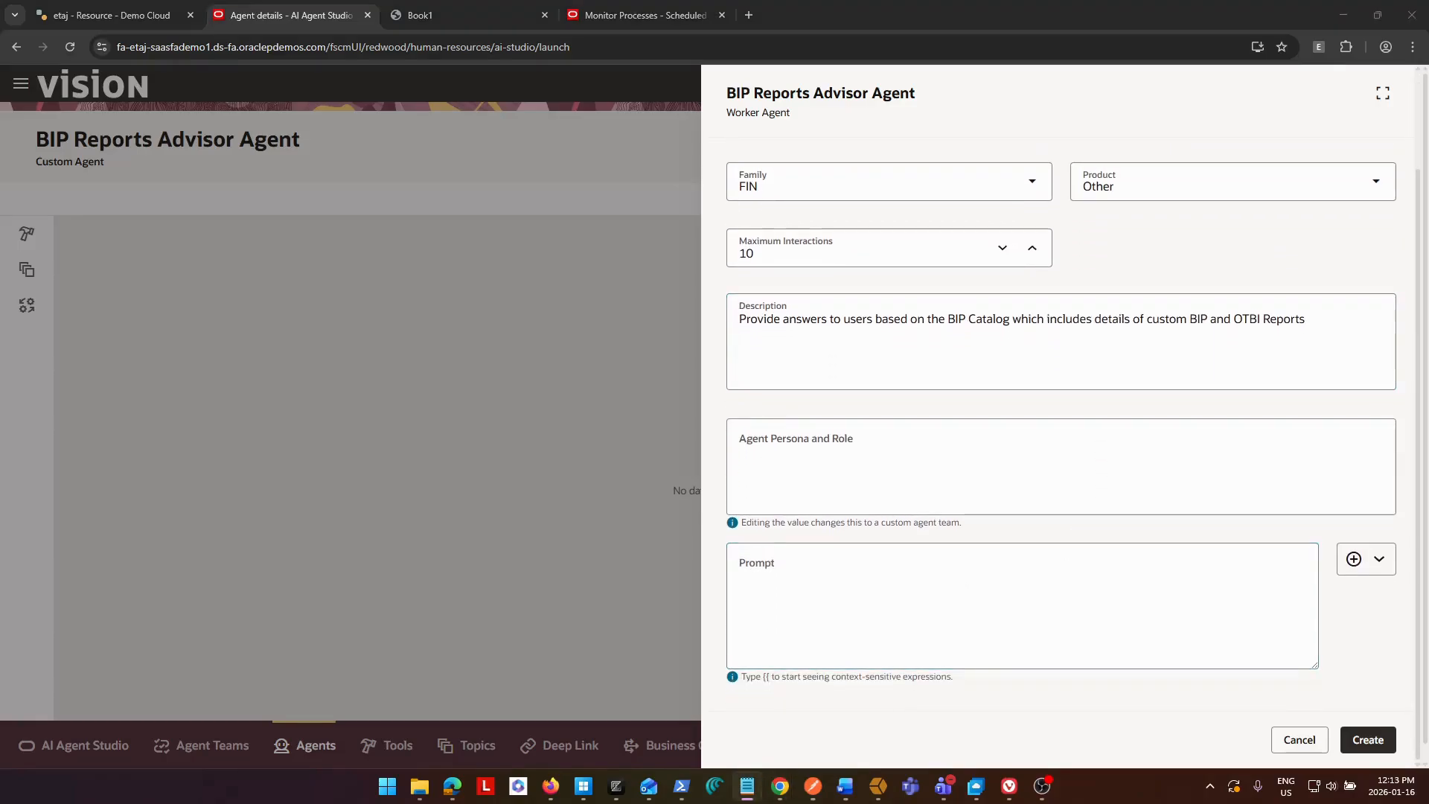
pyautogui.hotkey('alt', 'Tab')
pyautogui.write('You are an agent who can answer questions about BI Publisher Reports in Oracle Fusion. Use the BIP_REPORTS tool to get the details about the report.  When the user asks about a report, read the document and then provide details to the user')
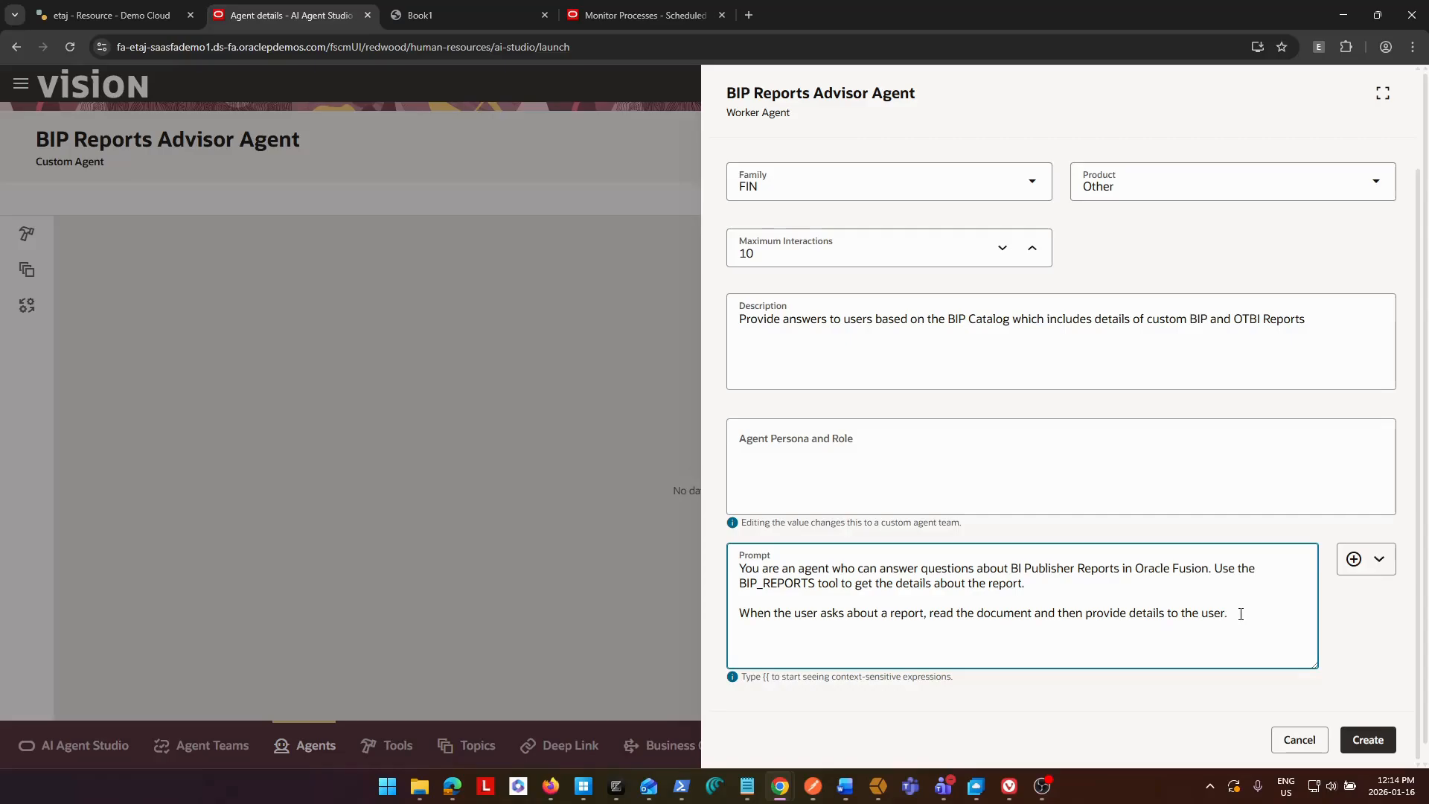
# Append "No need to ask follow up questions. Only provide details available in the document." to the end of the prompt.
pyautogui.write('Make')
pyautogui.press('BackSpace')
pyautogui.press('BackSpace')
pyautogui.press('BackSpace')
pyautogui.press('BackSpace')
pyautogui.write('No need to ask follow up questions.')
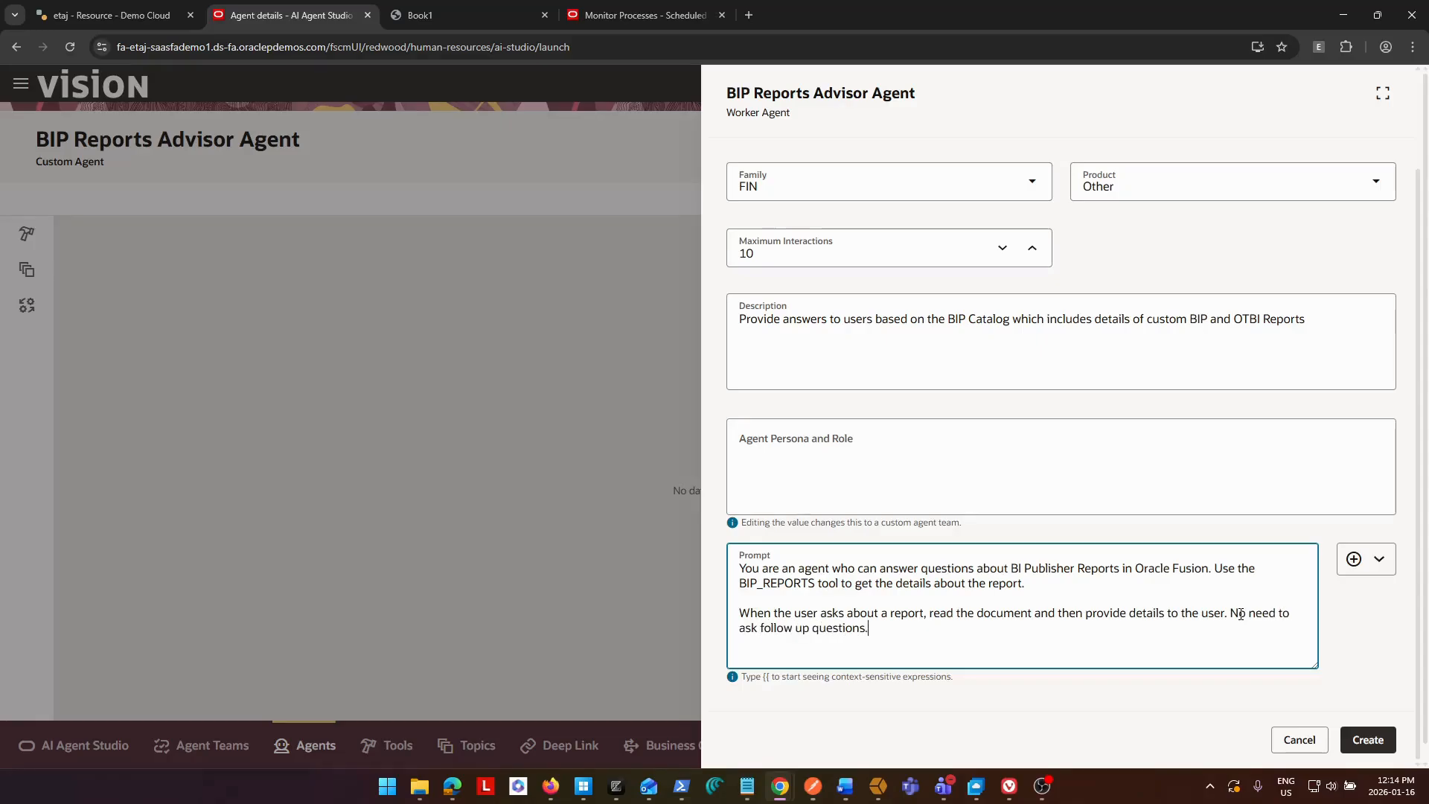
pyautogui.write(' Only provide details available in teh do')
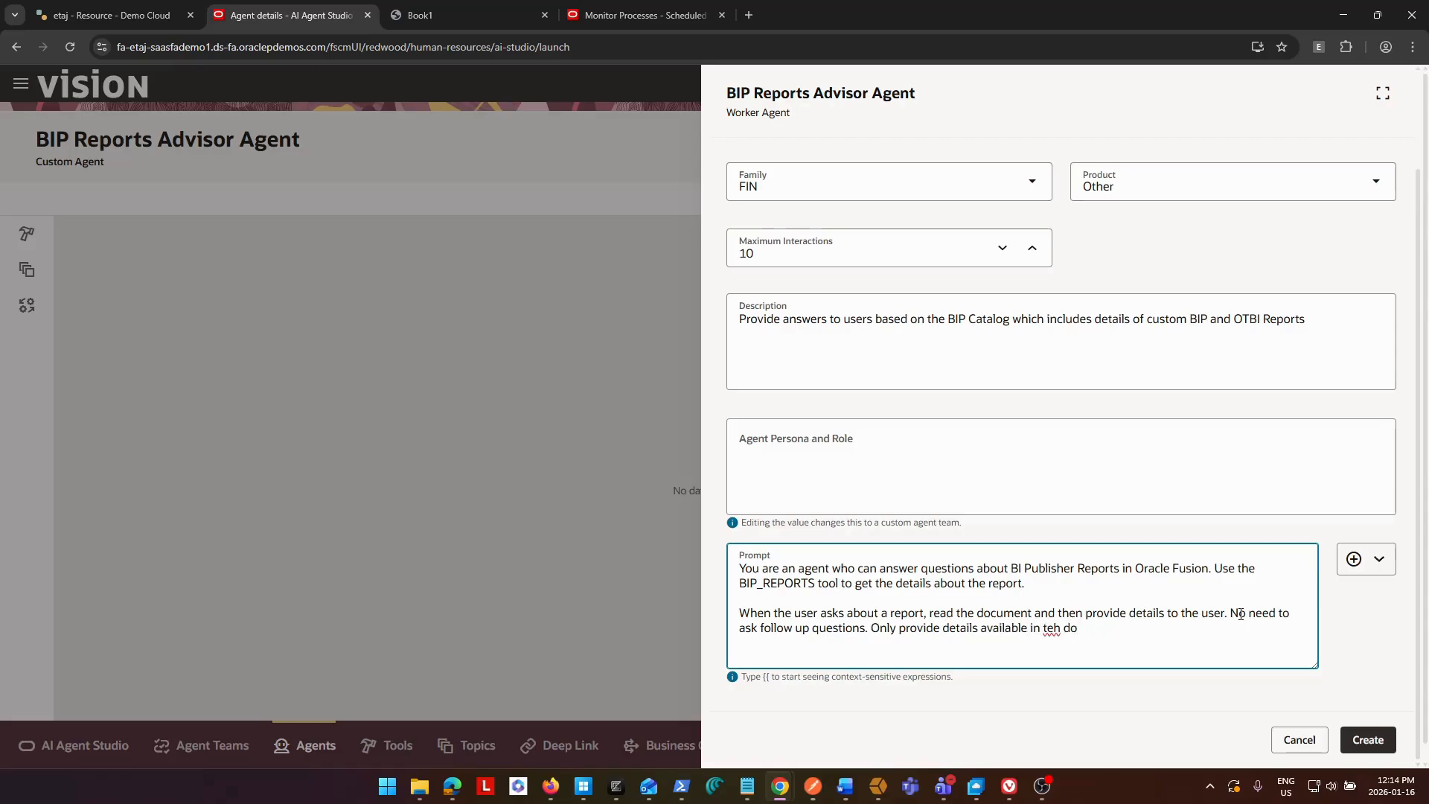
pyautogui.write(' umenment.')
pyautogui.press('BackSpace')
pyautogui.press('Right')
pyautogui.write('e')
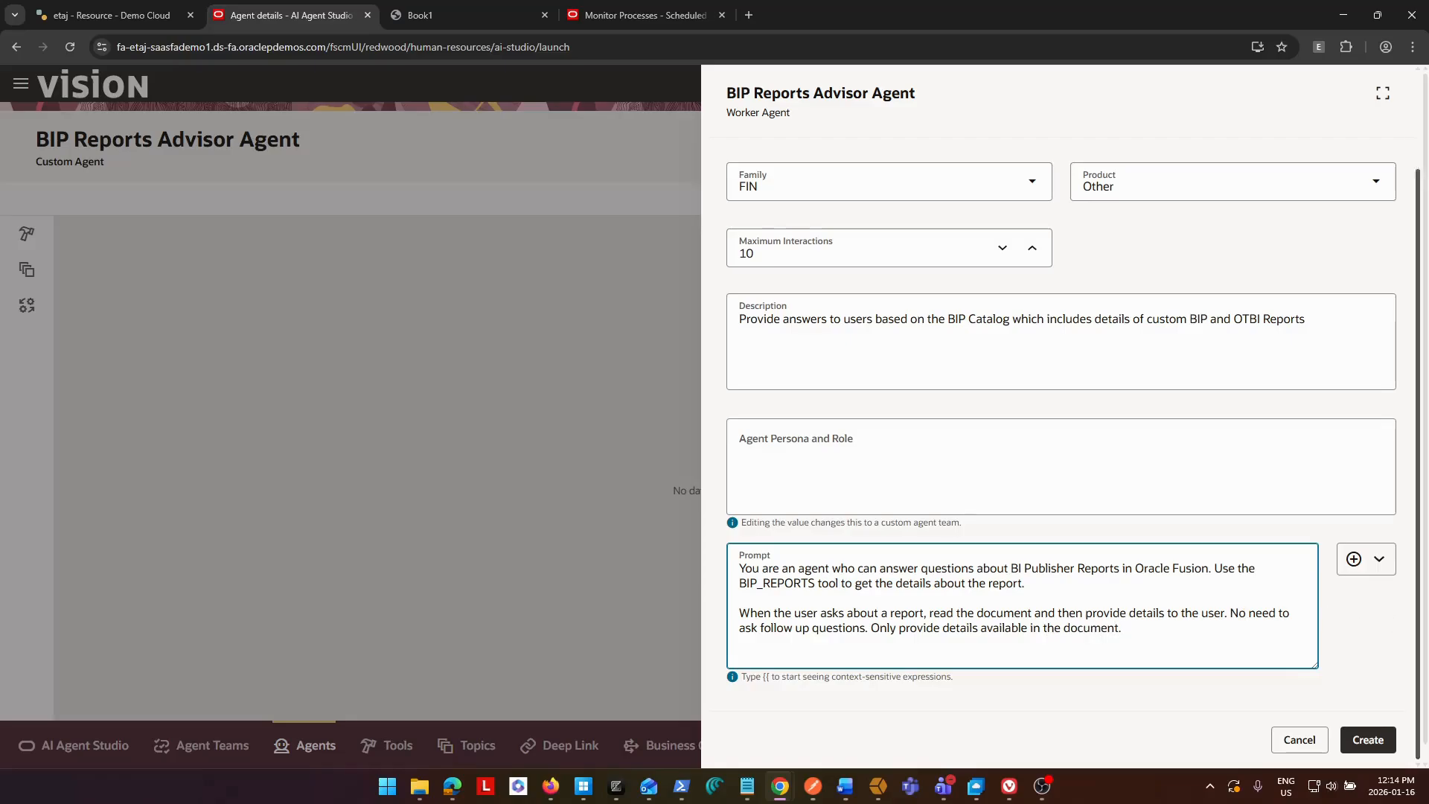
# Check the agent's LLM settings, and place the configured agent on the canvas.
pyautogui.scroll(1, 1043, 338)
pyautogui.scroll(1, 1043, 339)
pyautogui.click(807, 175)
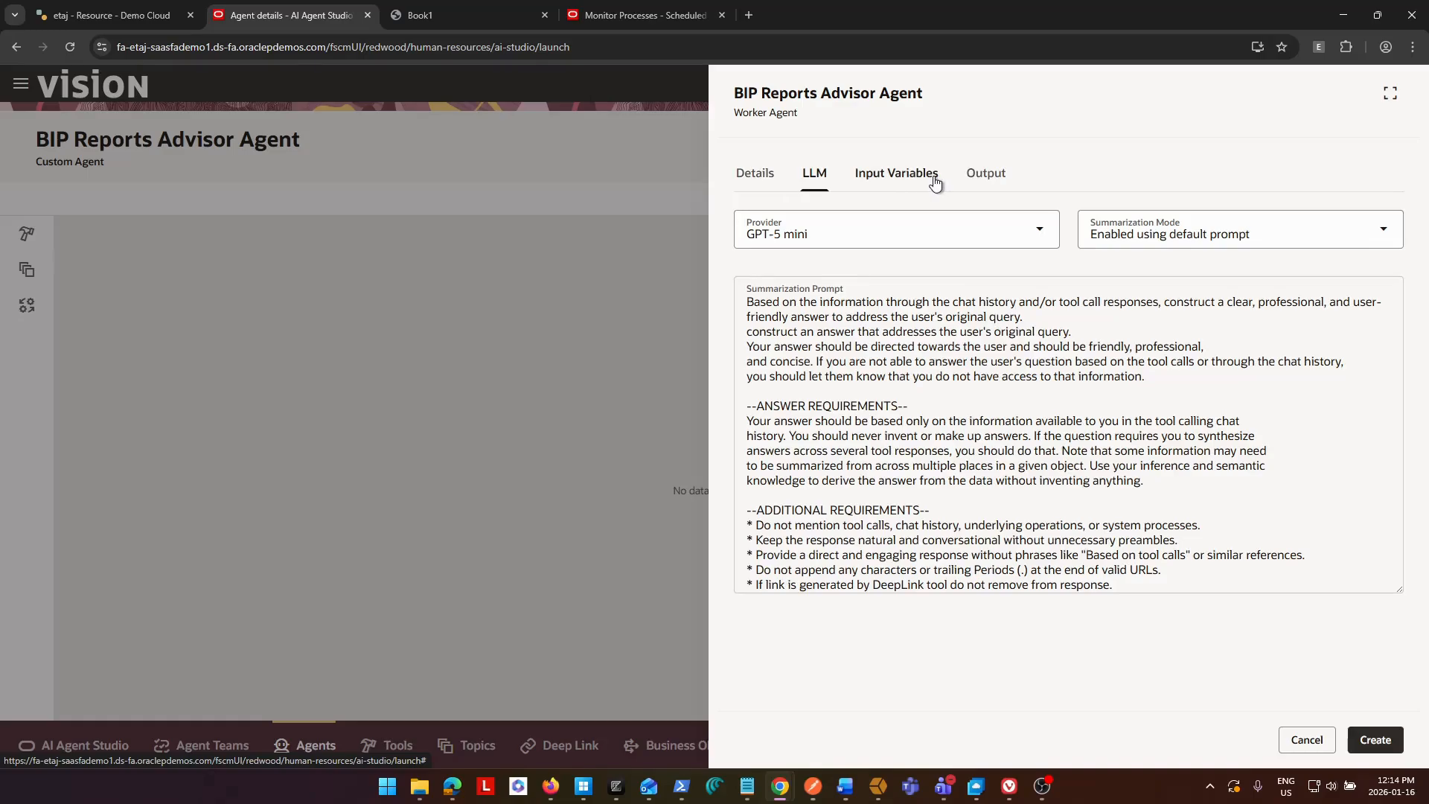
pyautogui.click(750, 178)
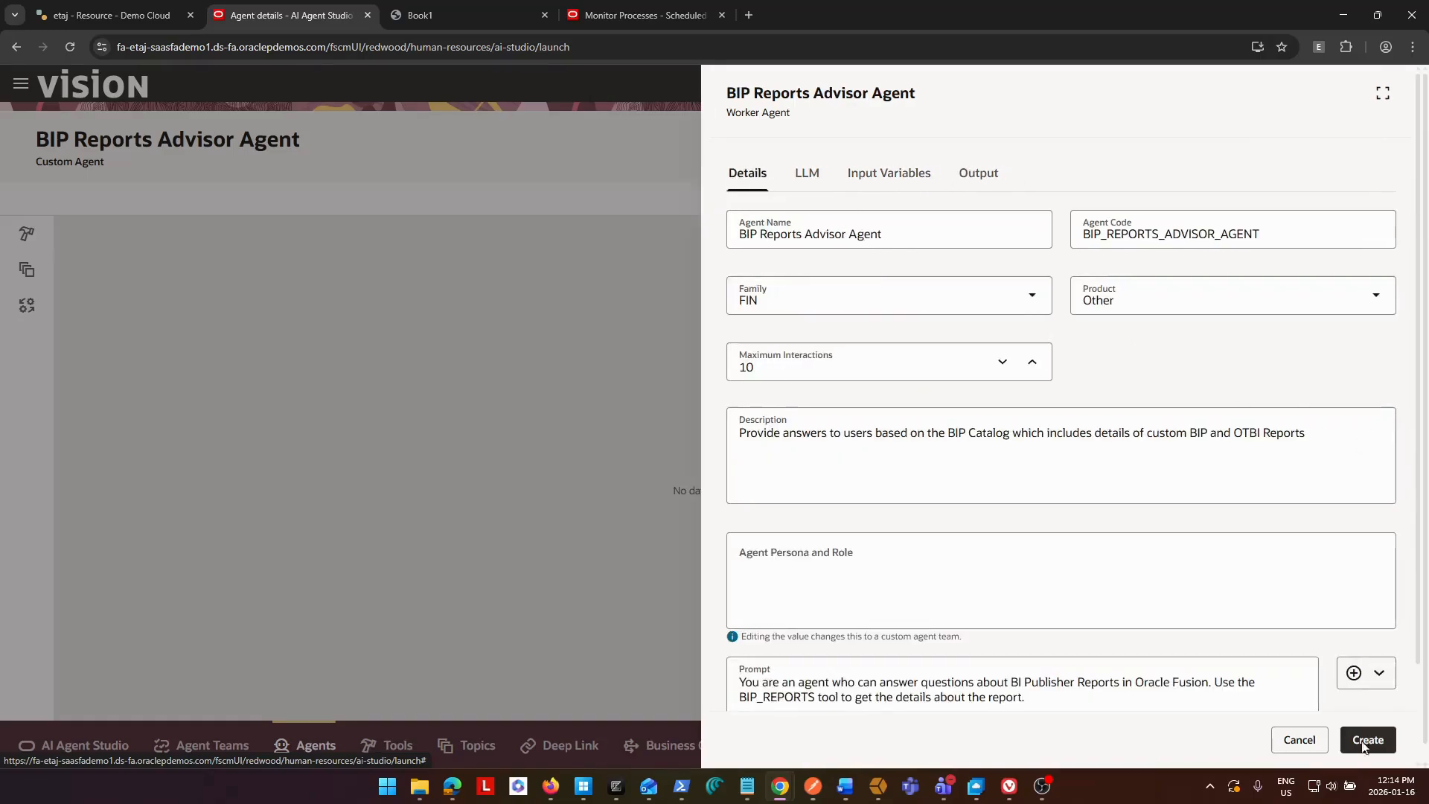
pyautogui.scroll(-2, 1304, 593)
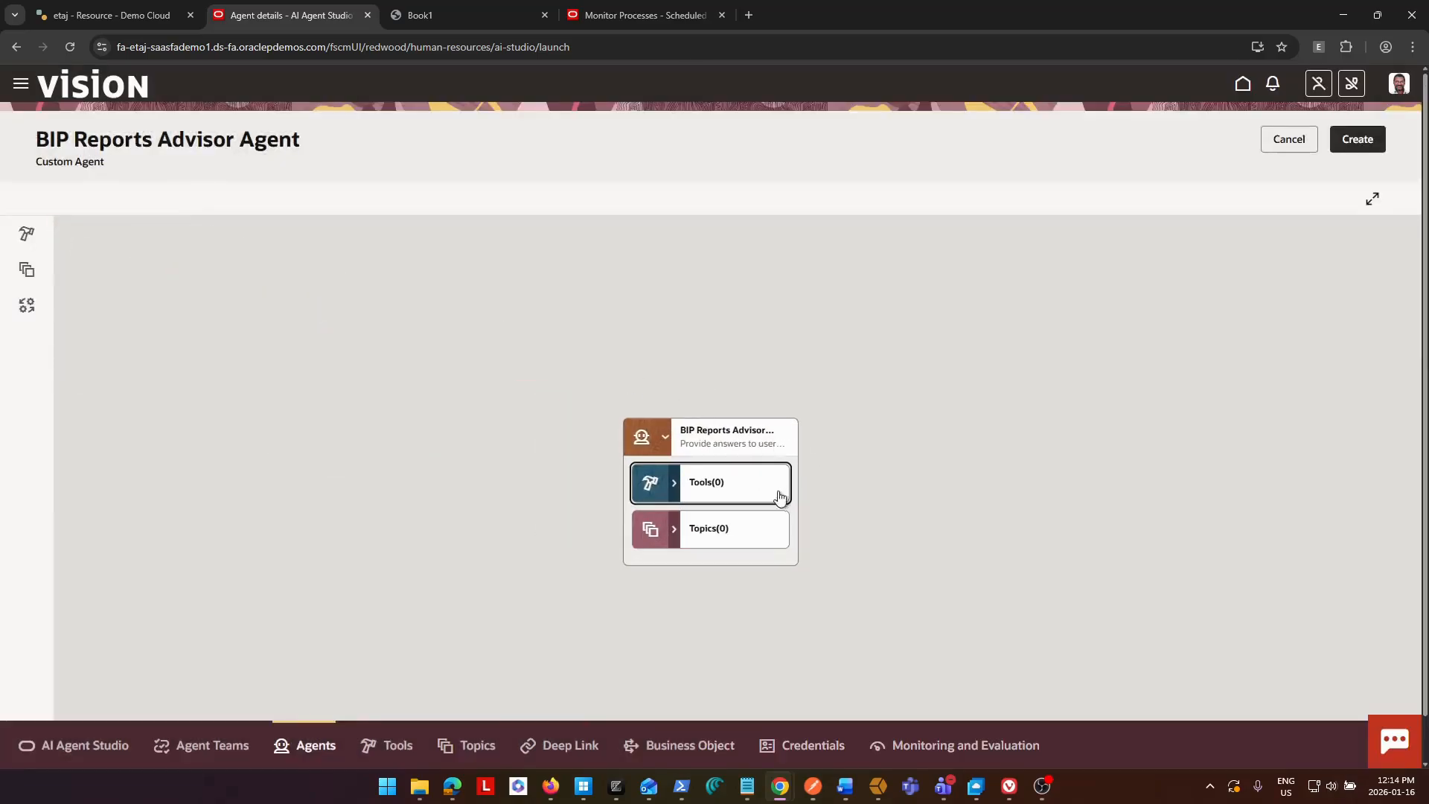
pyautogui.moveTo(713, 422); pyautogui.dragTo(583, 293)
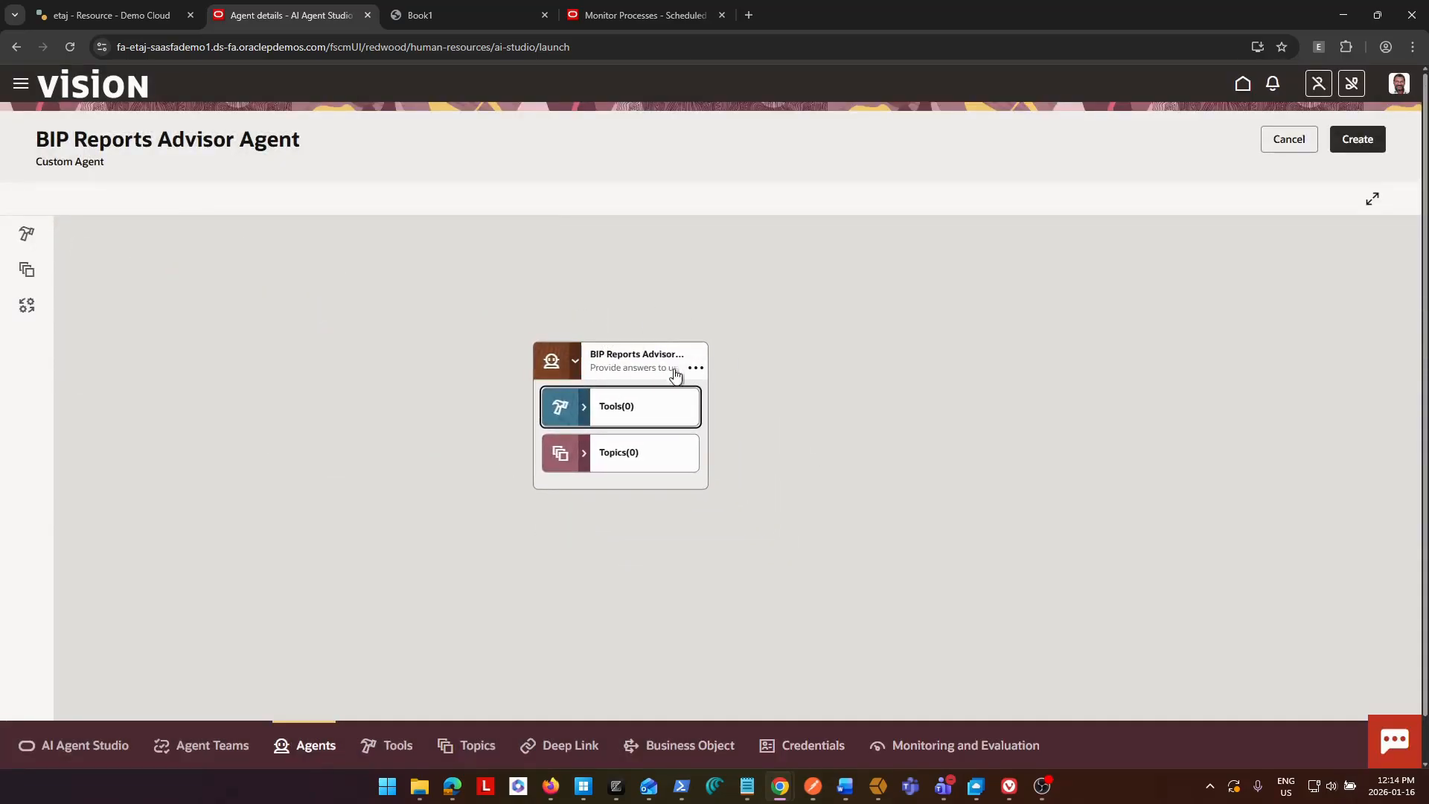
# Reopen the agent's details from the canvas for review and close them without making changes.
pyautogui.click(695, 368)
pyautogui.click(711, 402)
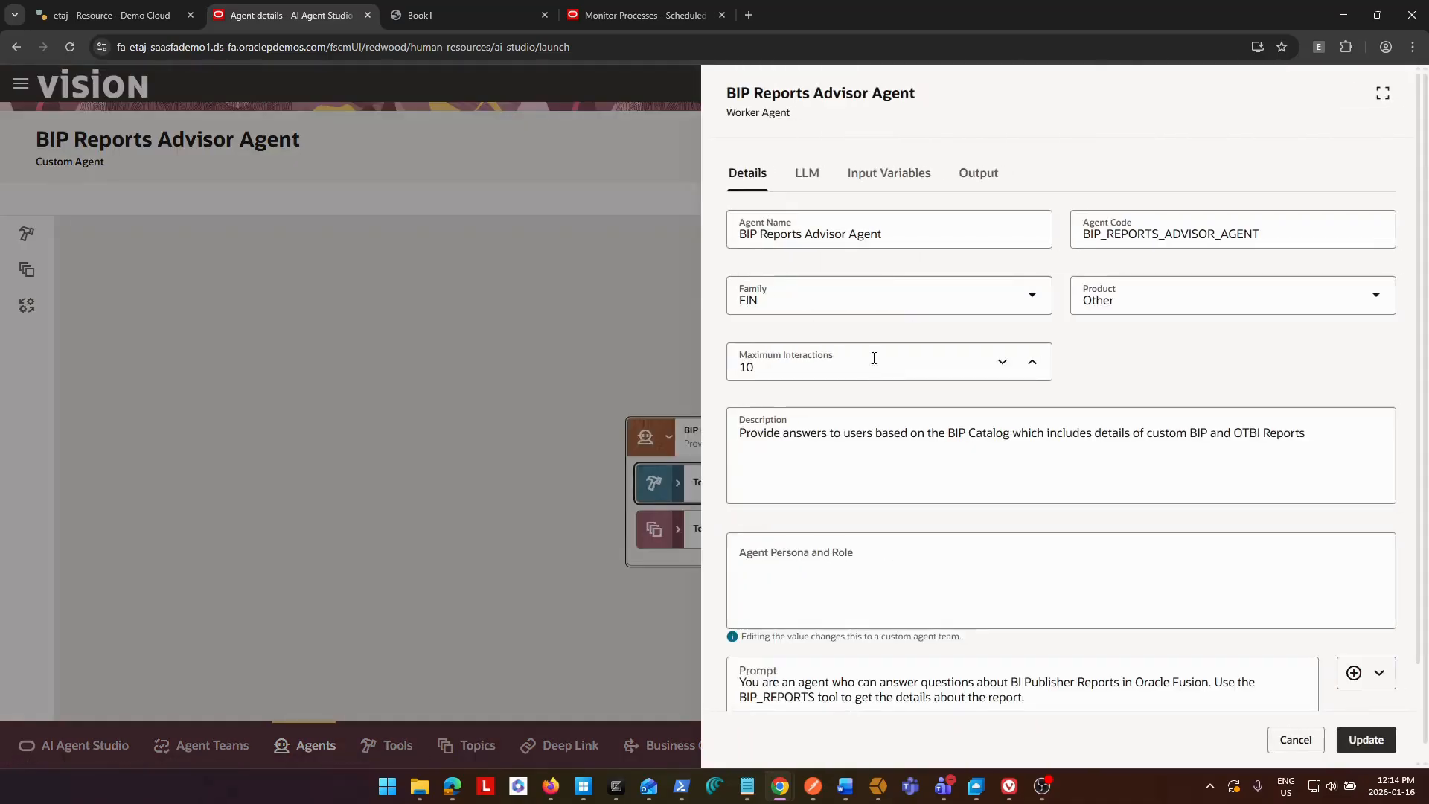
pyautogui.click(1295, 739)
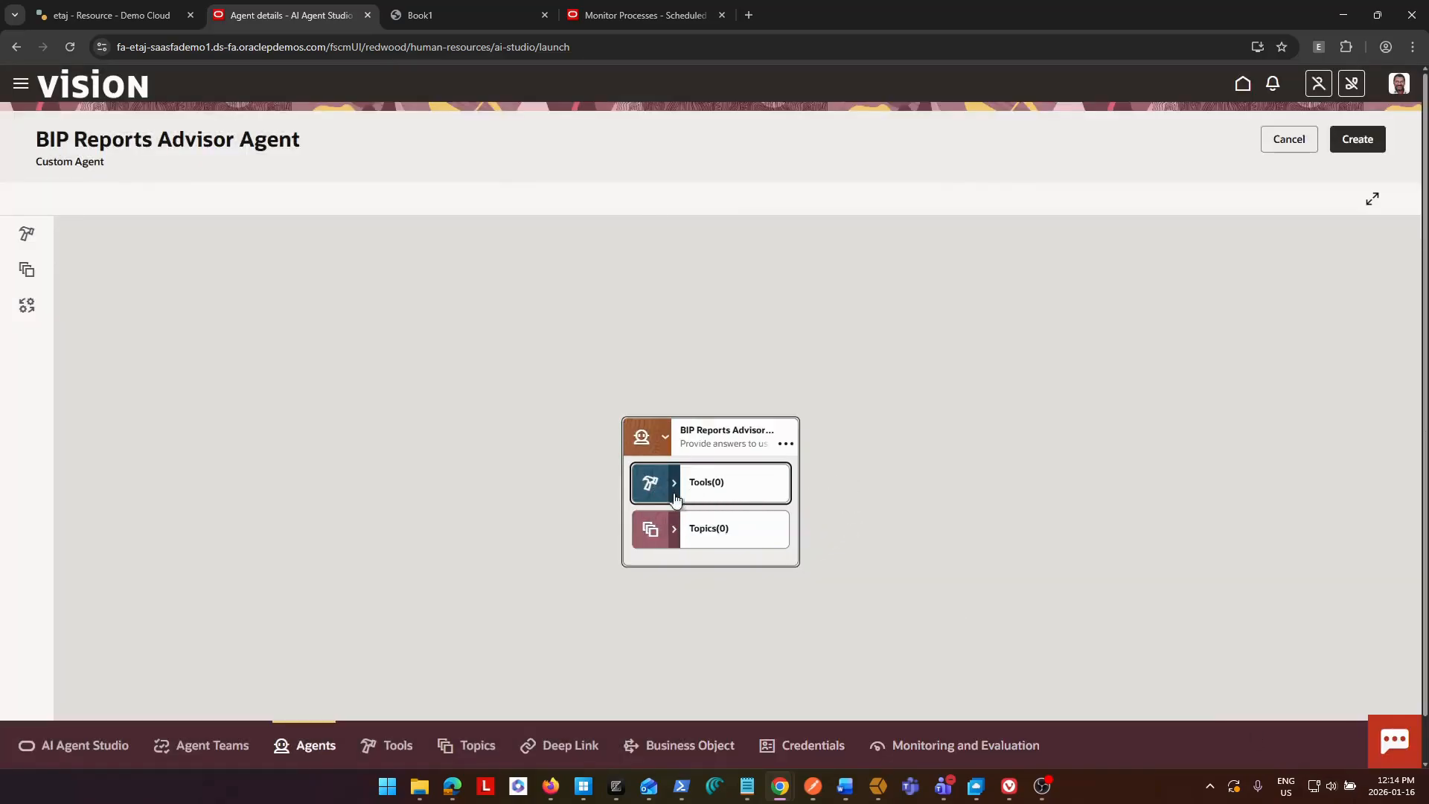
# Find the BIP Reports Advisor document tool by searching for BIP, add it to the agent, and create the agent.
pyautogui.moveTo(685, 436); pyautogui.dragTo(406, 288)
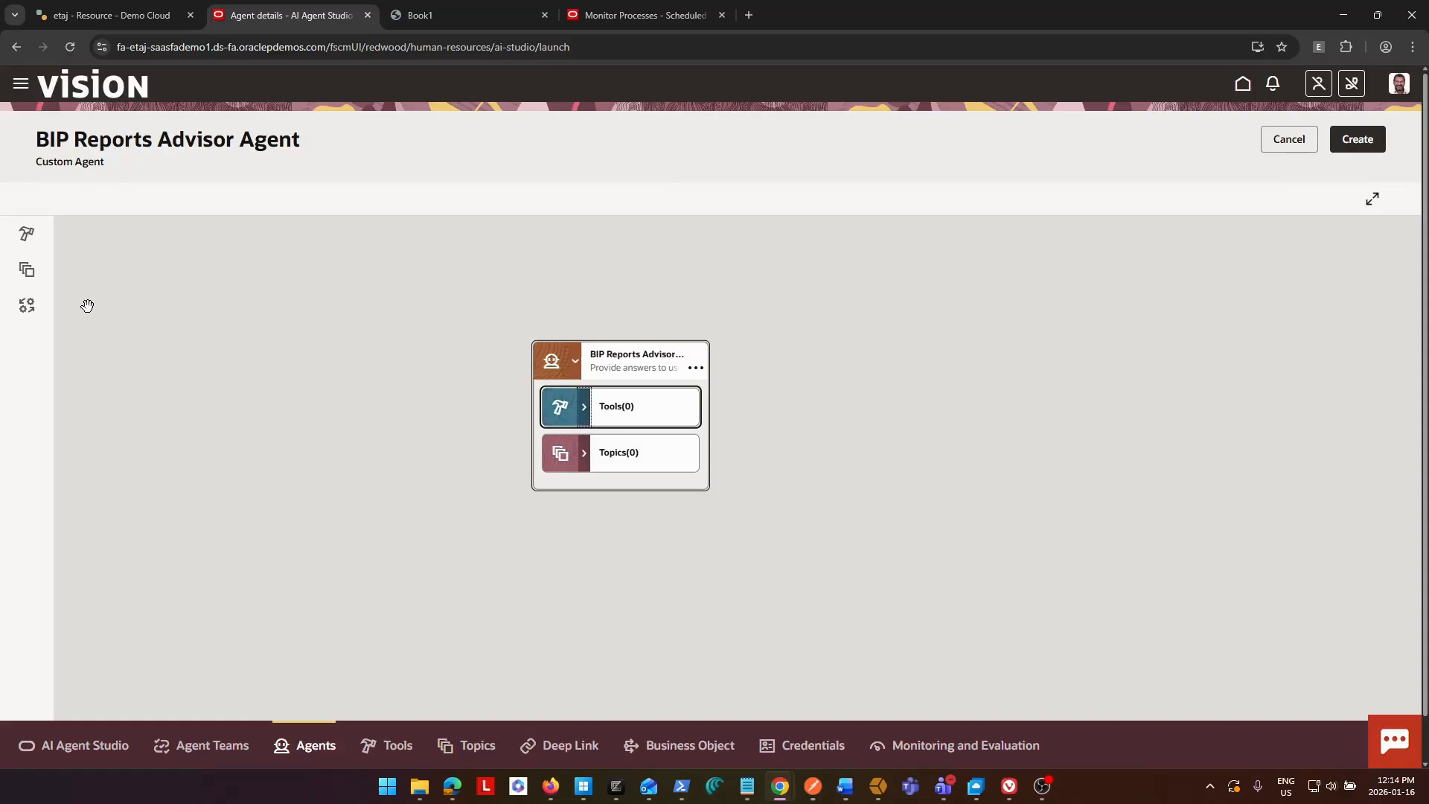
pyautogui.click(28, 236)
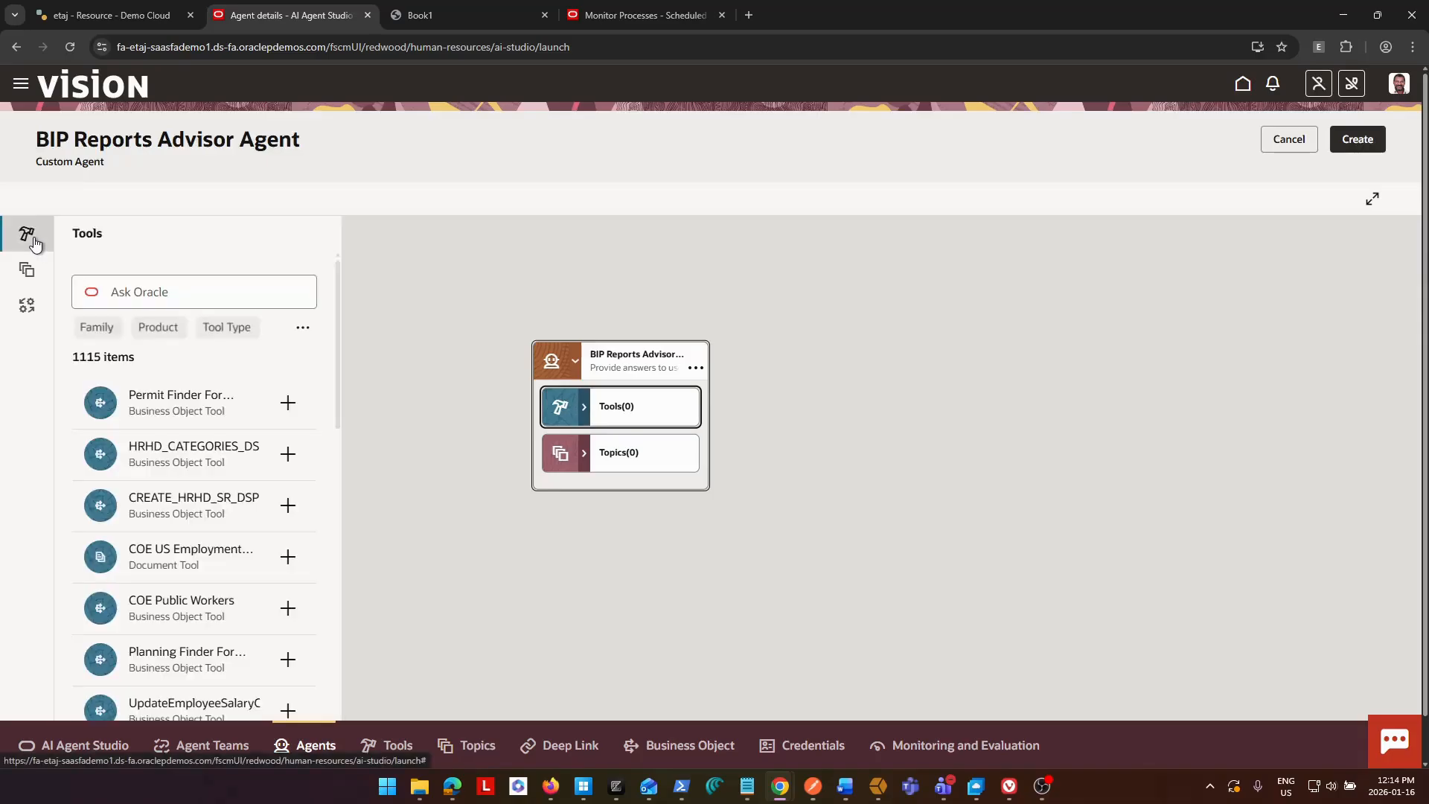
pyautogui.click(151, 290)
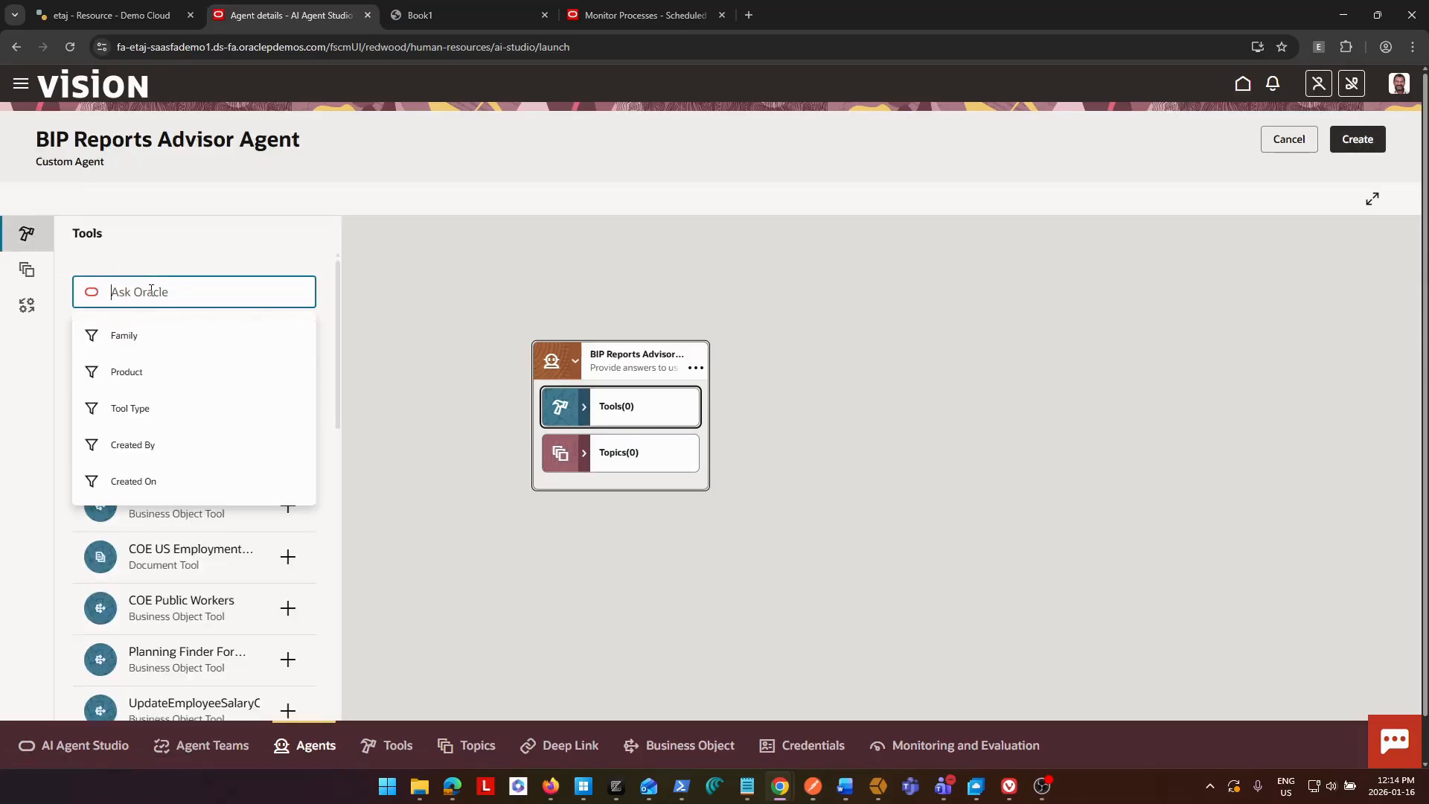
pyautogui.write('BIP')
pyautogui.press('Return')
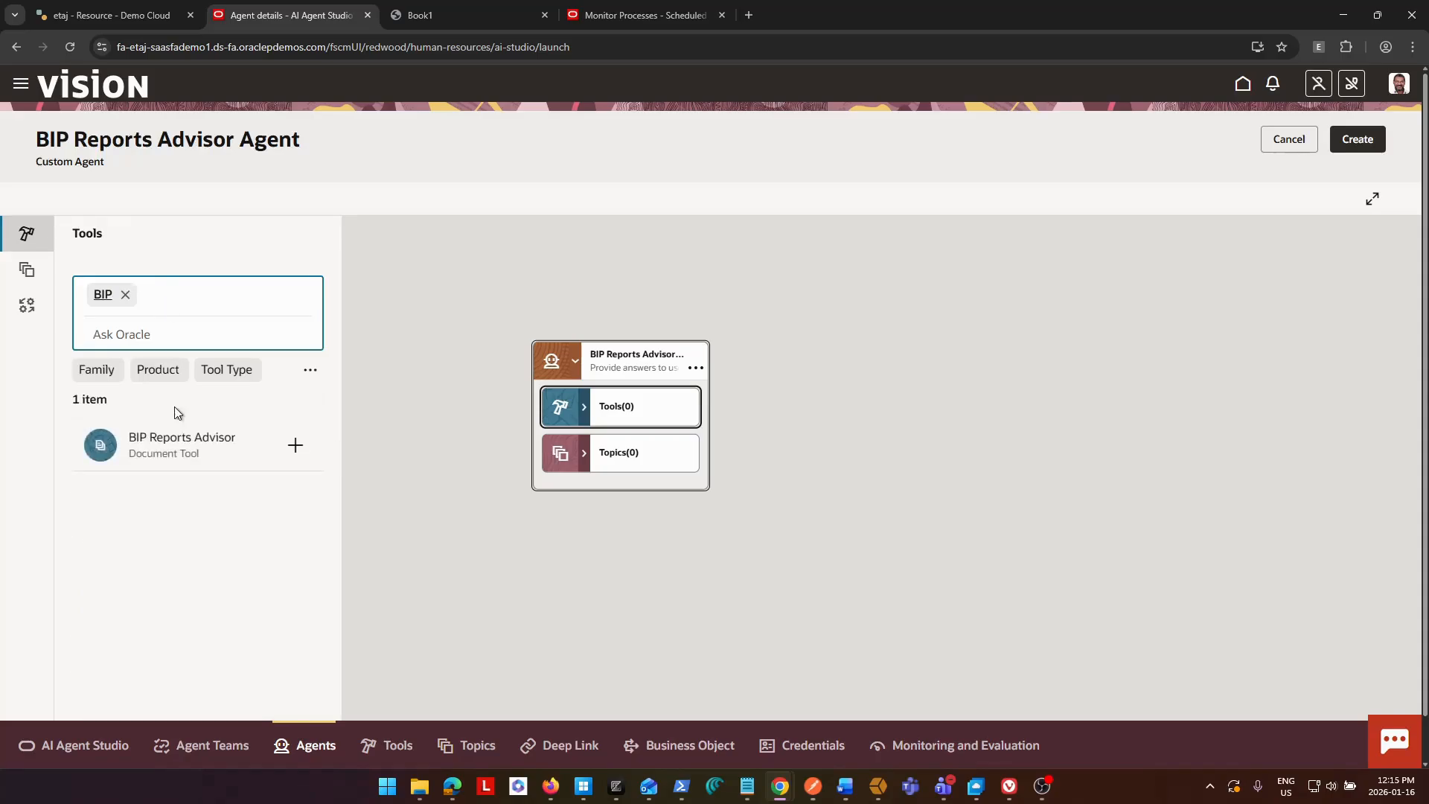
pyautogui.click(290, 497)
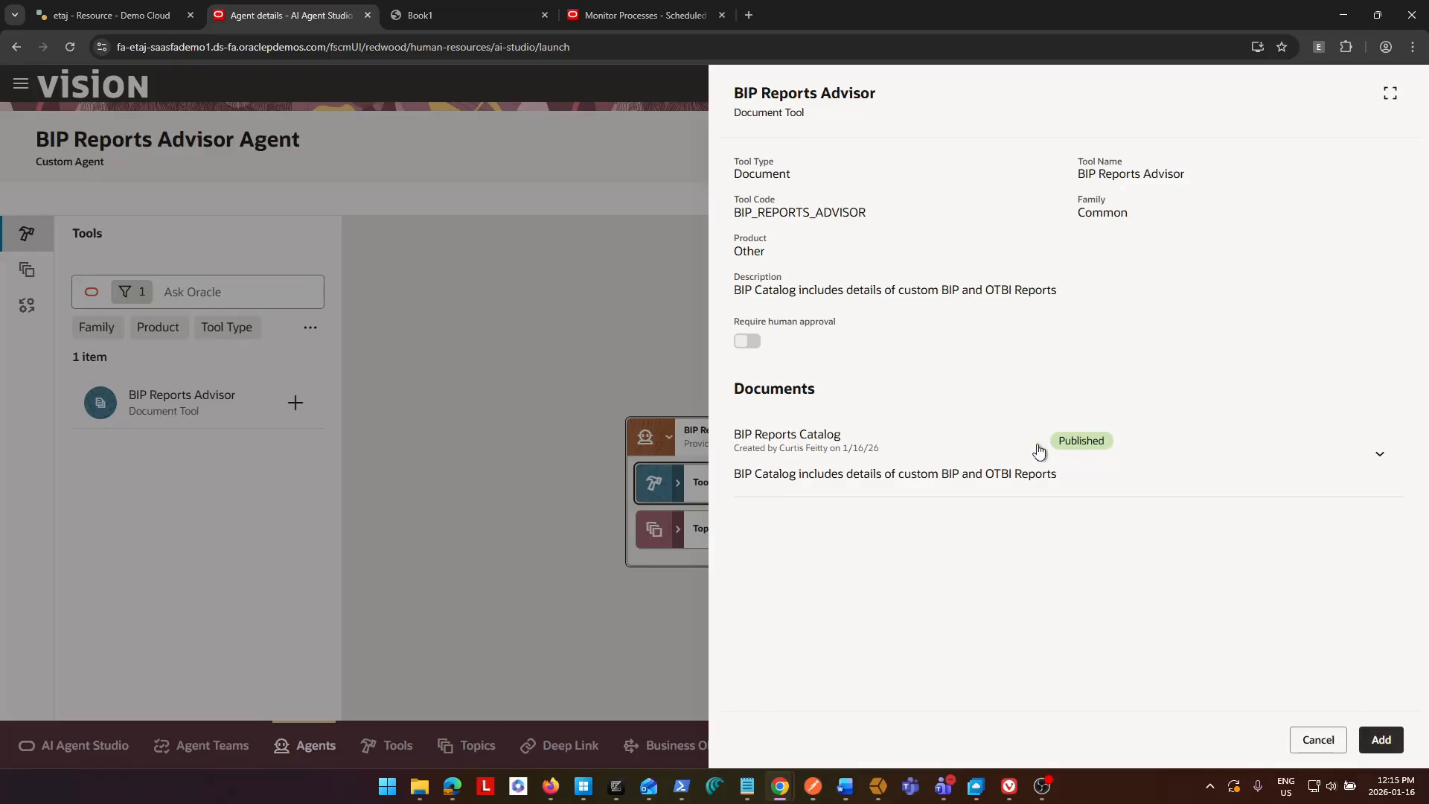
pyautogui.click(1371, 741)
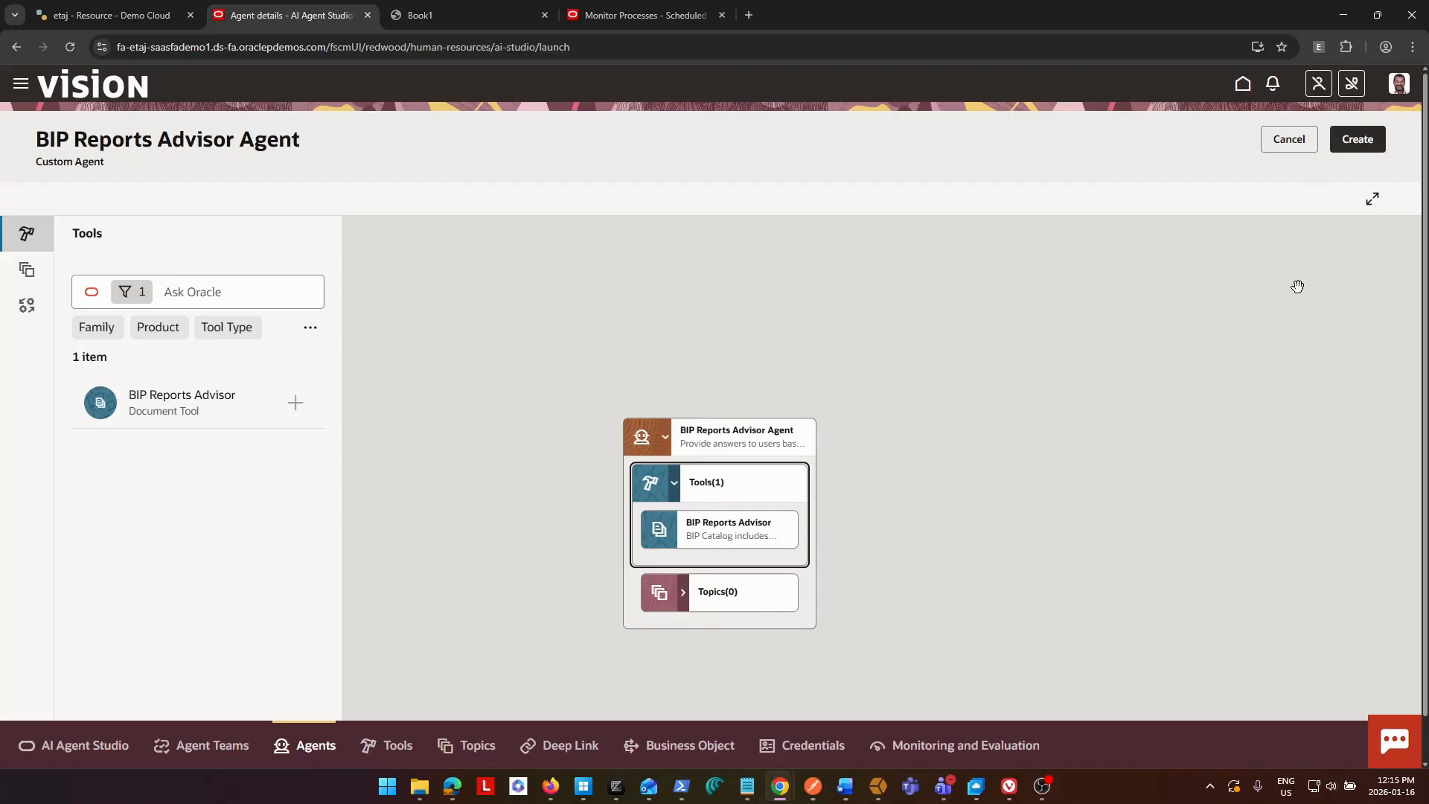
pyautogui.click(1368, 143)
pyautogui.click(882, 467)
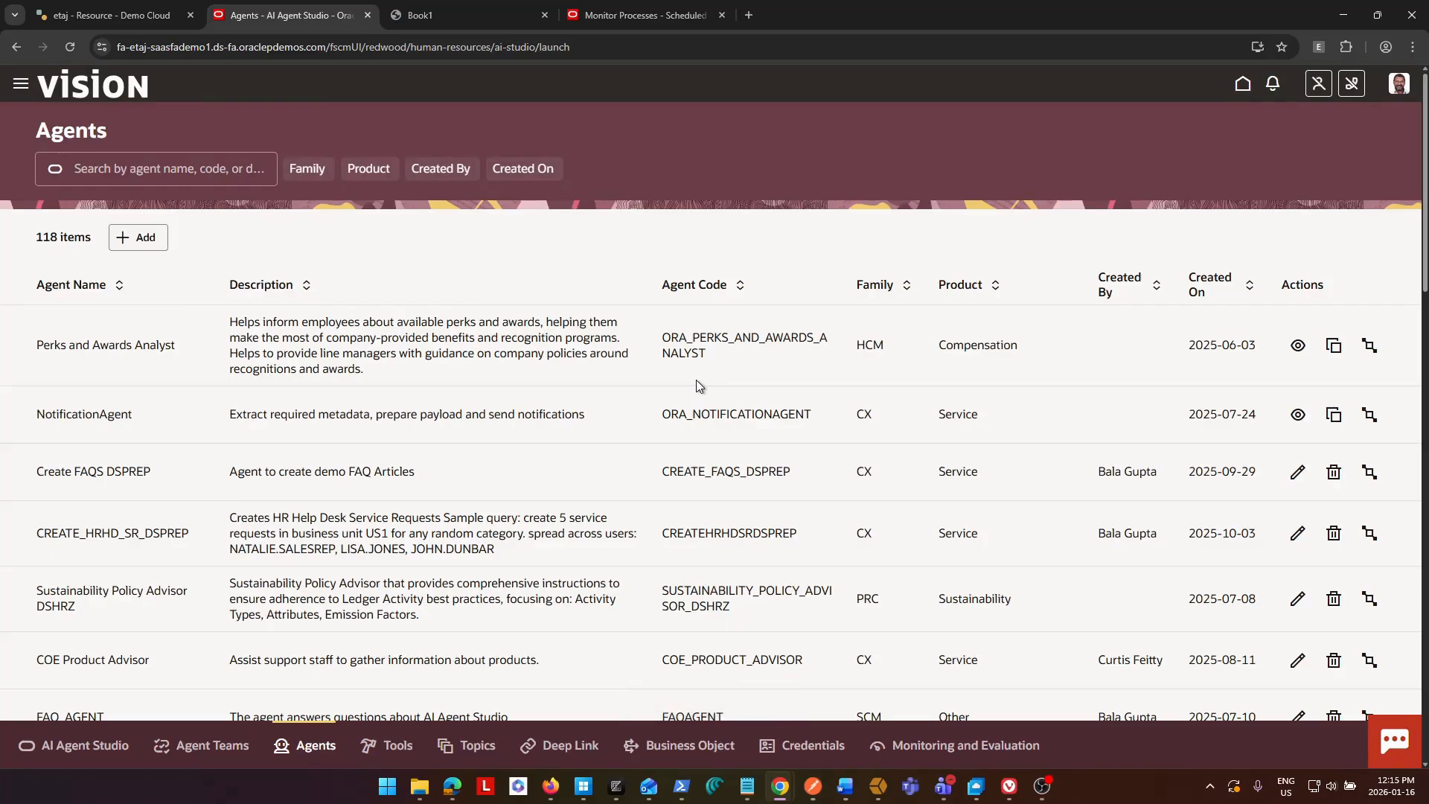
# Start a new agent team named BIP Reports Advisor Agent and let its team code fill in from the name.
pyautogui.click(203, 744)
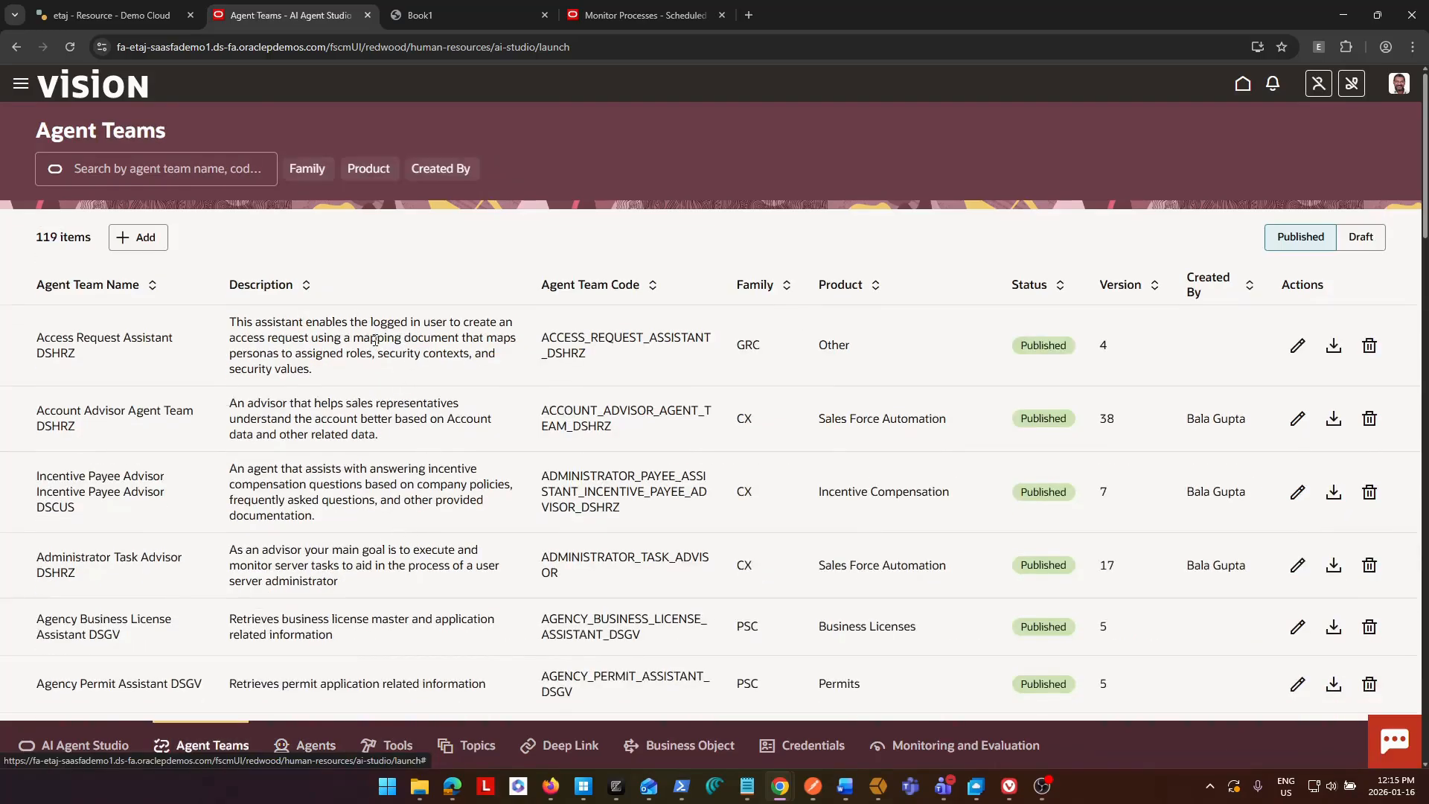
pyautogui.click(138, 236)
pyautogui.click(880, 214)
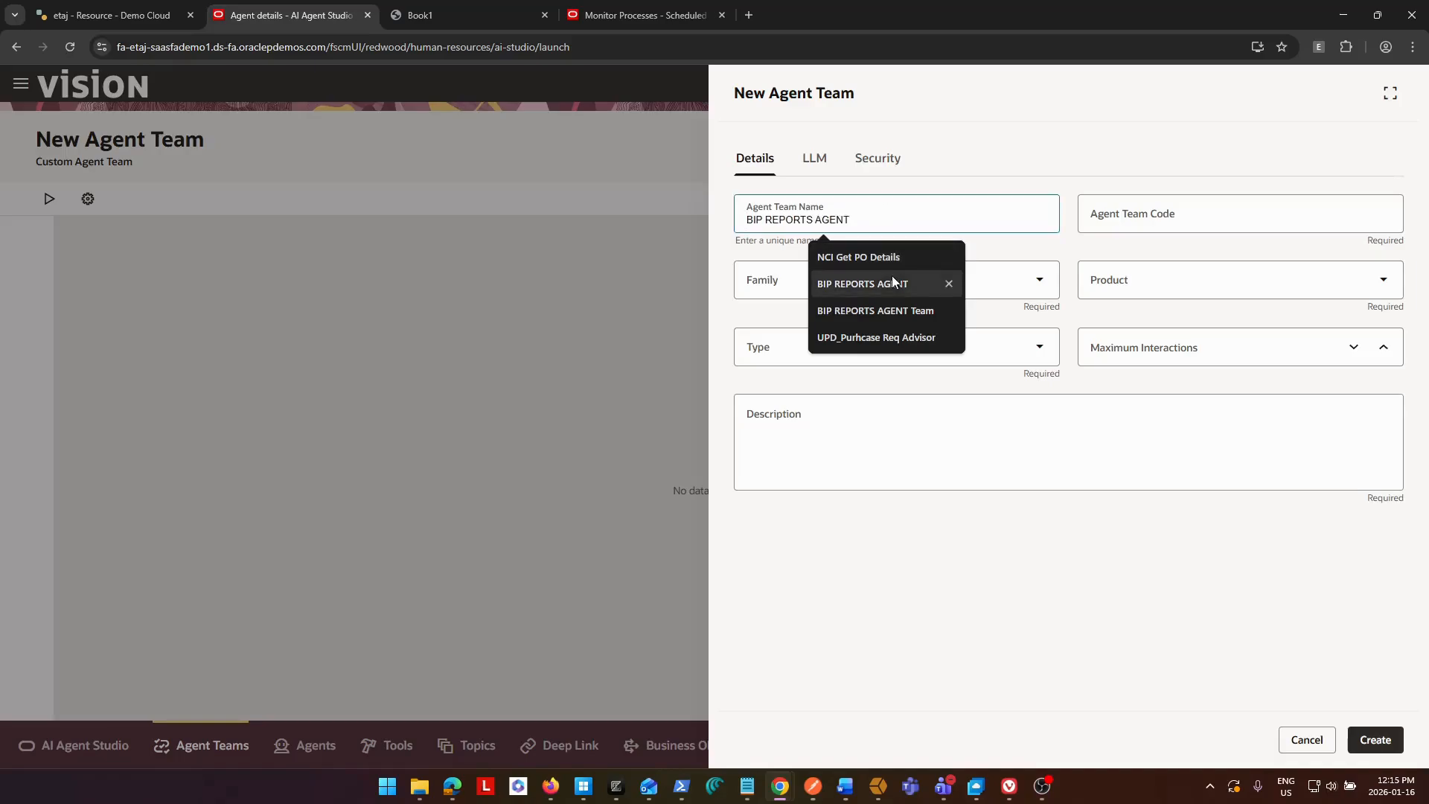
pyautogui.write('BIP Reprots Advisor')
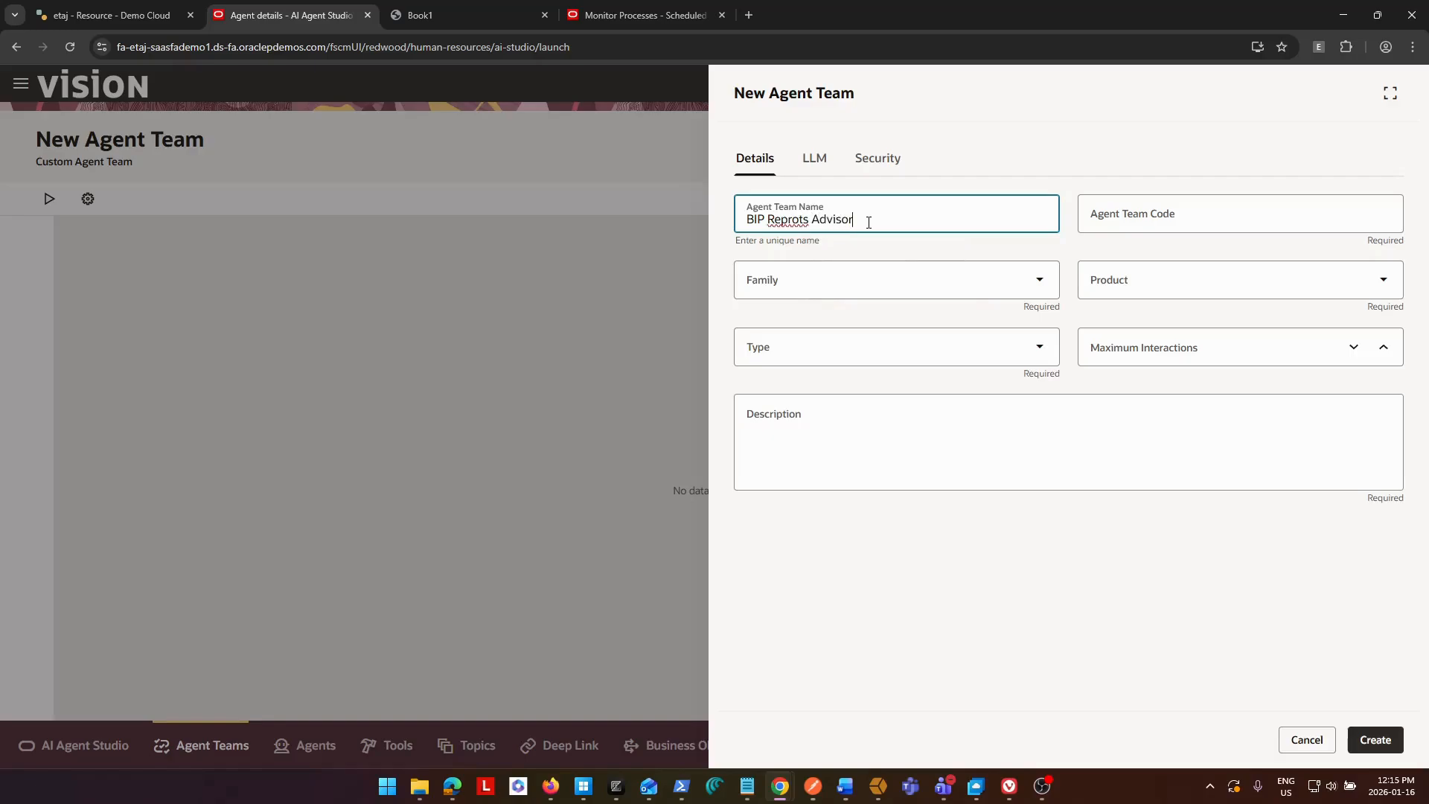
pyautogui.write(' Agent')
pyautogui.press('Home')
pyautogui.press('Delete')
pyautogui.press('Right')
pyautogui.write('r')
pyautogui.press('Delete')
pyautogui.write('BI')
pyautogui.click(789, 218)
pyautogui.press('Delete')
pyautogui.press('Right')
pyautogui.write('r')
pyautogui.click(1177, 223)
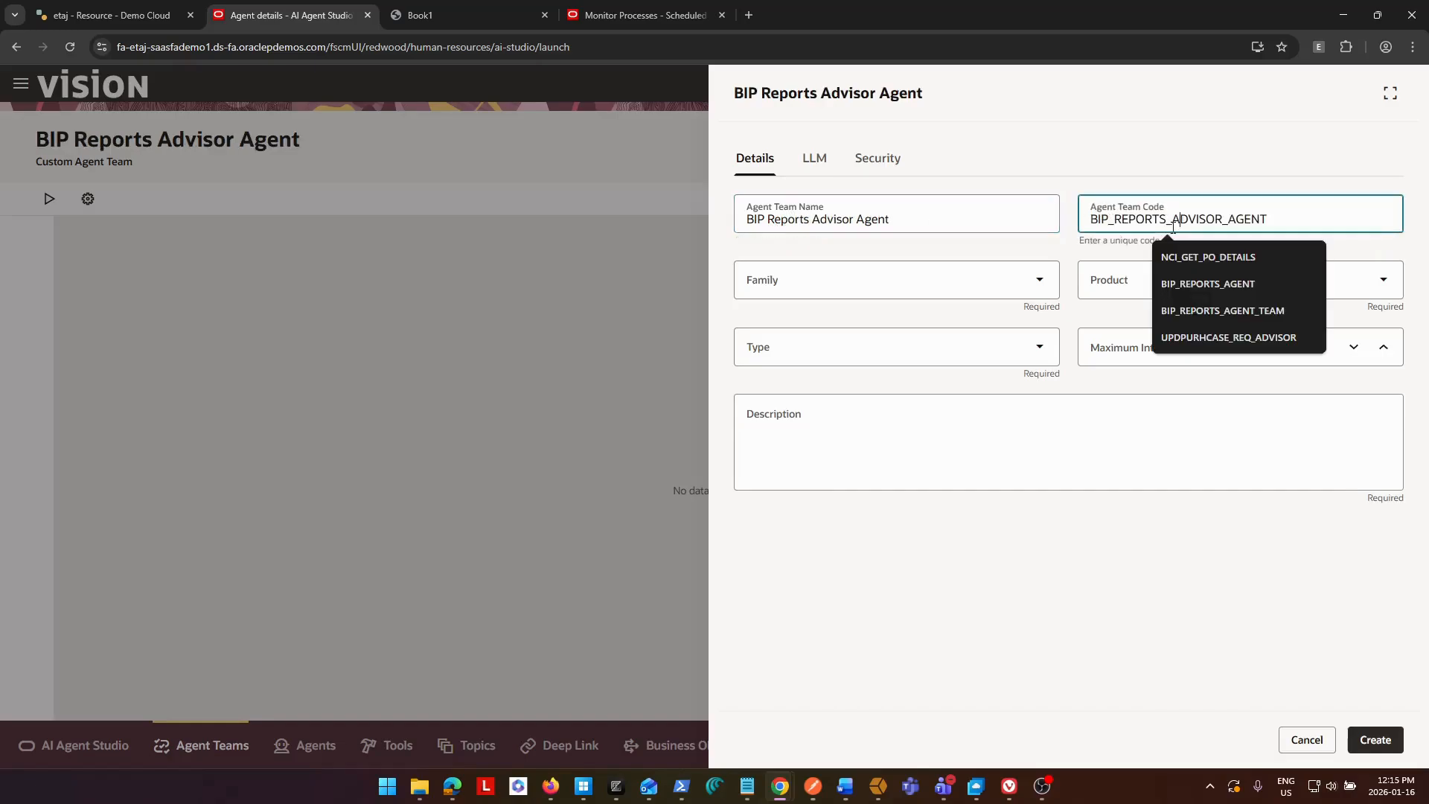
# Set the agent team's family to FIN, product to Other, type to Sequential and maximum interactions to 10.
pyautogui.click(908, 287)
pyautogui.click(844, 357)
pyautogui.click(1194, 279)
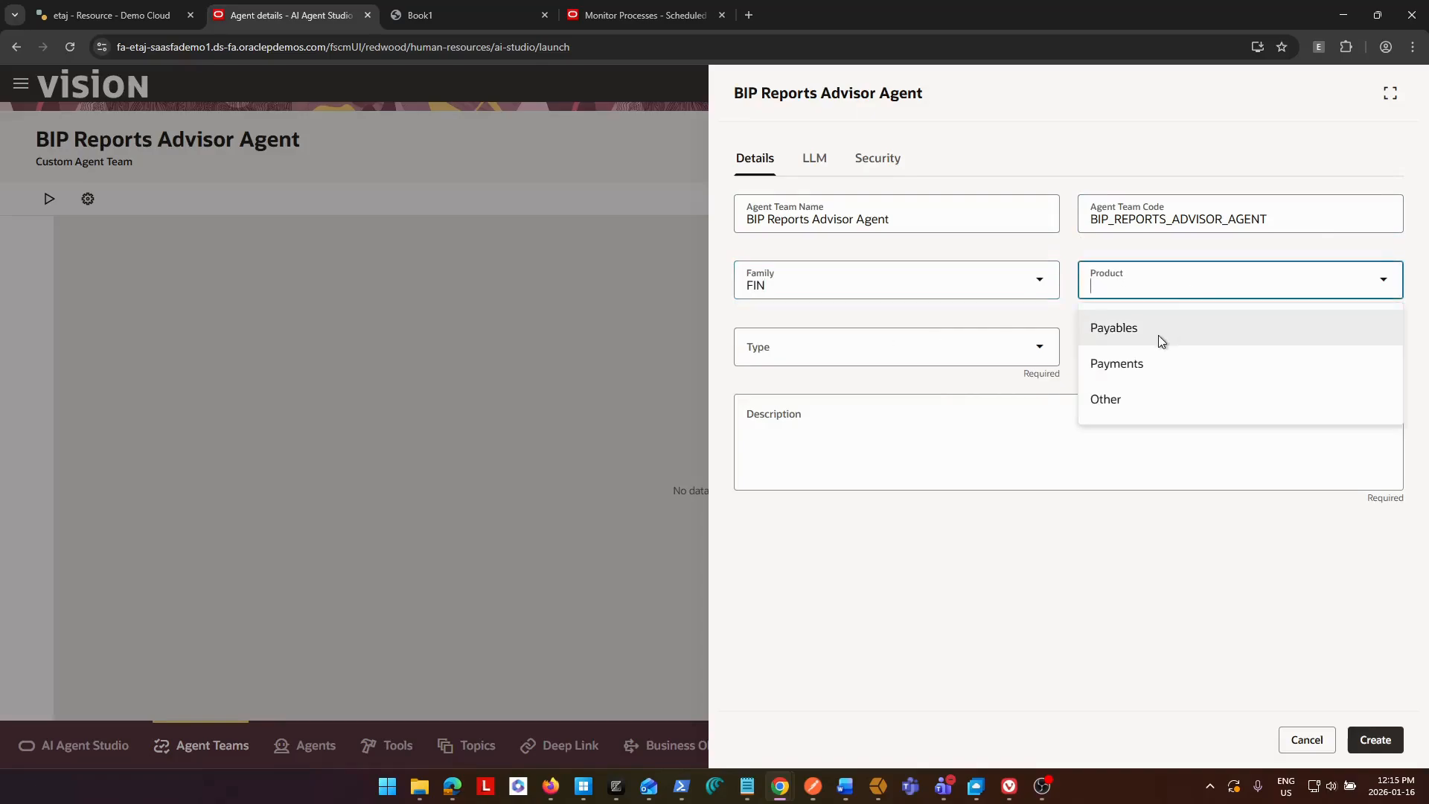
pyautogui.click(1071, 394)
pyautogui.click(945, 353)
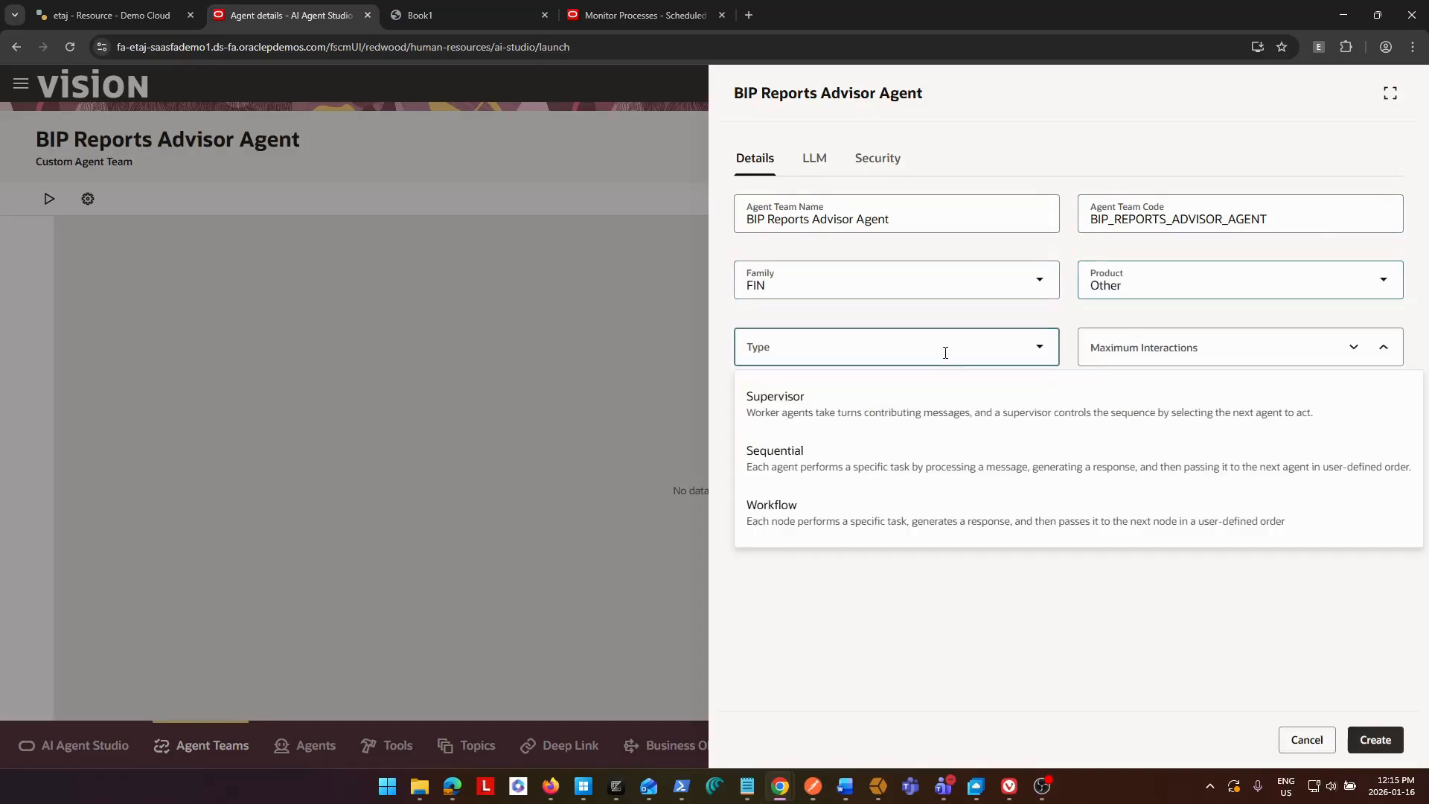
pyautogui.click(872, 467)
pyautogui.click(1225, 357)
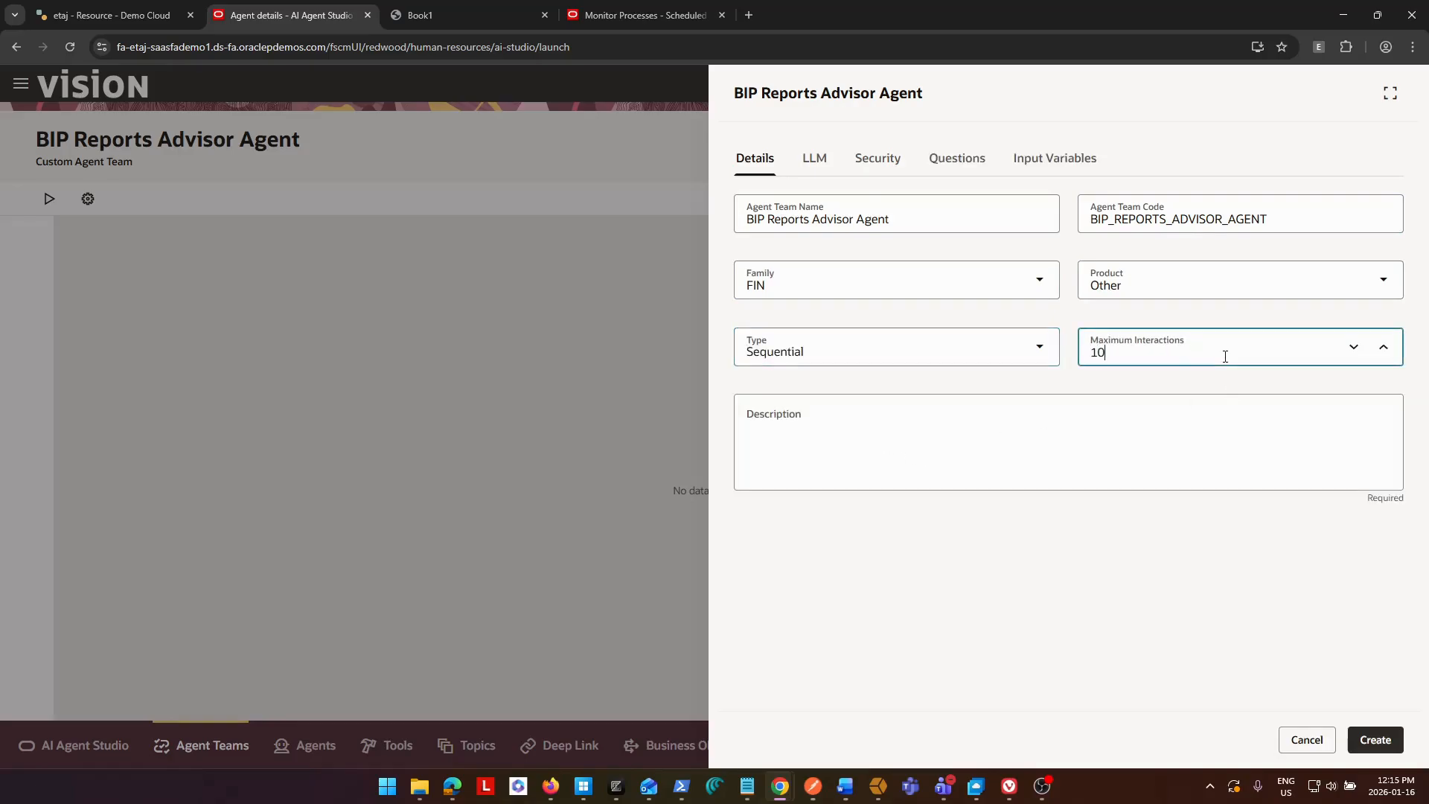
# Fill the team's description with "Answer users questions about Reports based on the BIP Catalog includes details of custom BIP and OTBI Reports".
pyautogui.click(1064, 467)
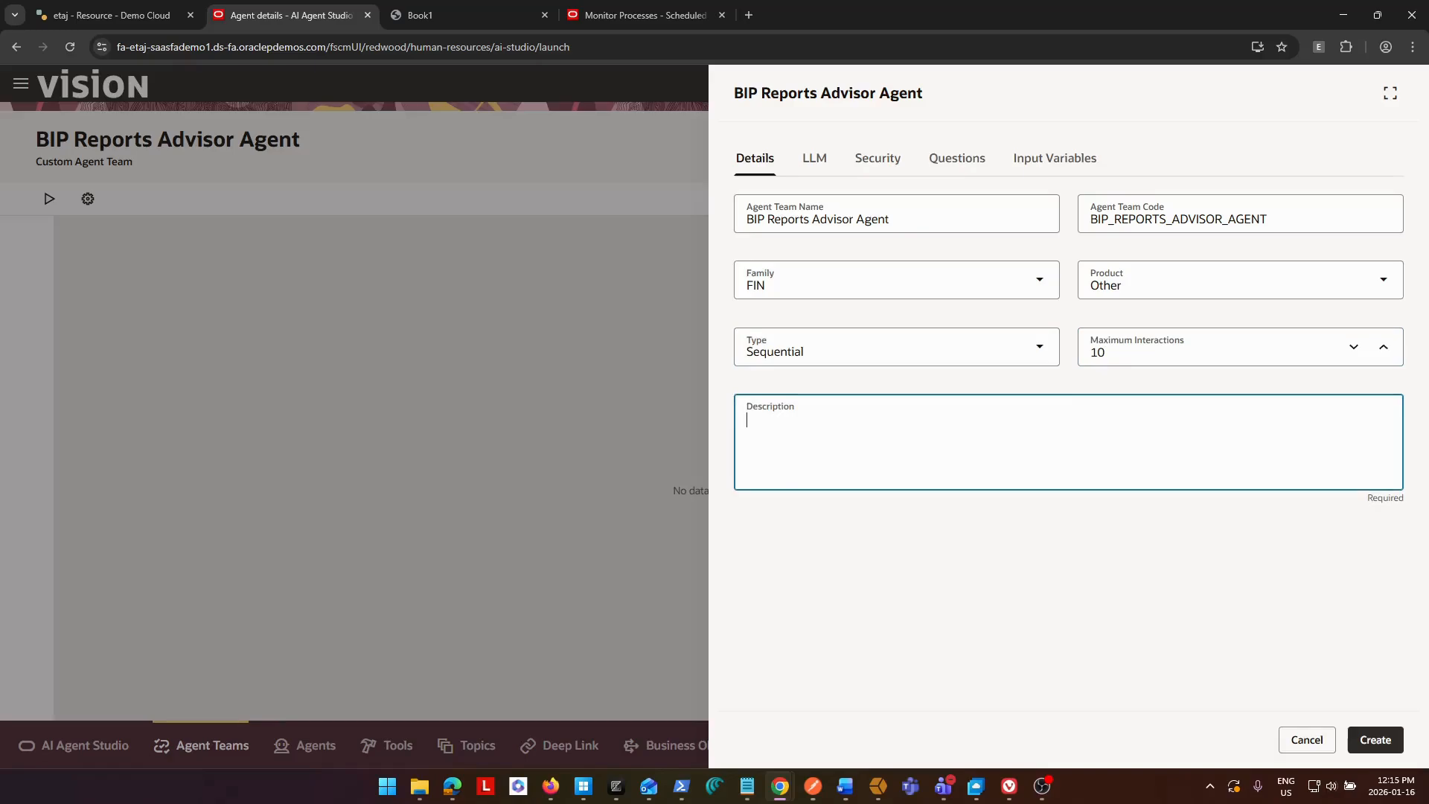
pyautogui.hotkey('alt', 'Tab')
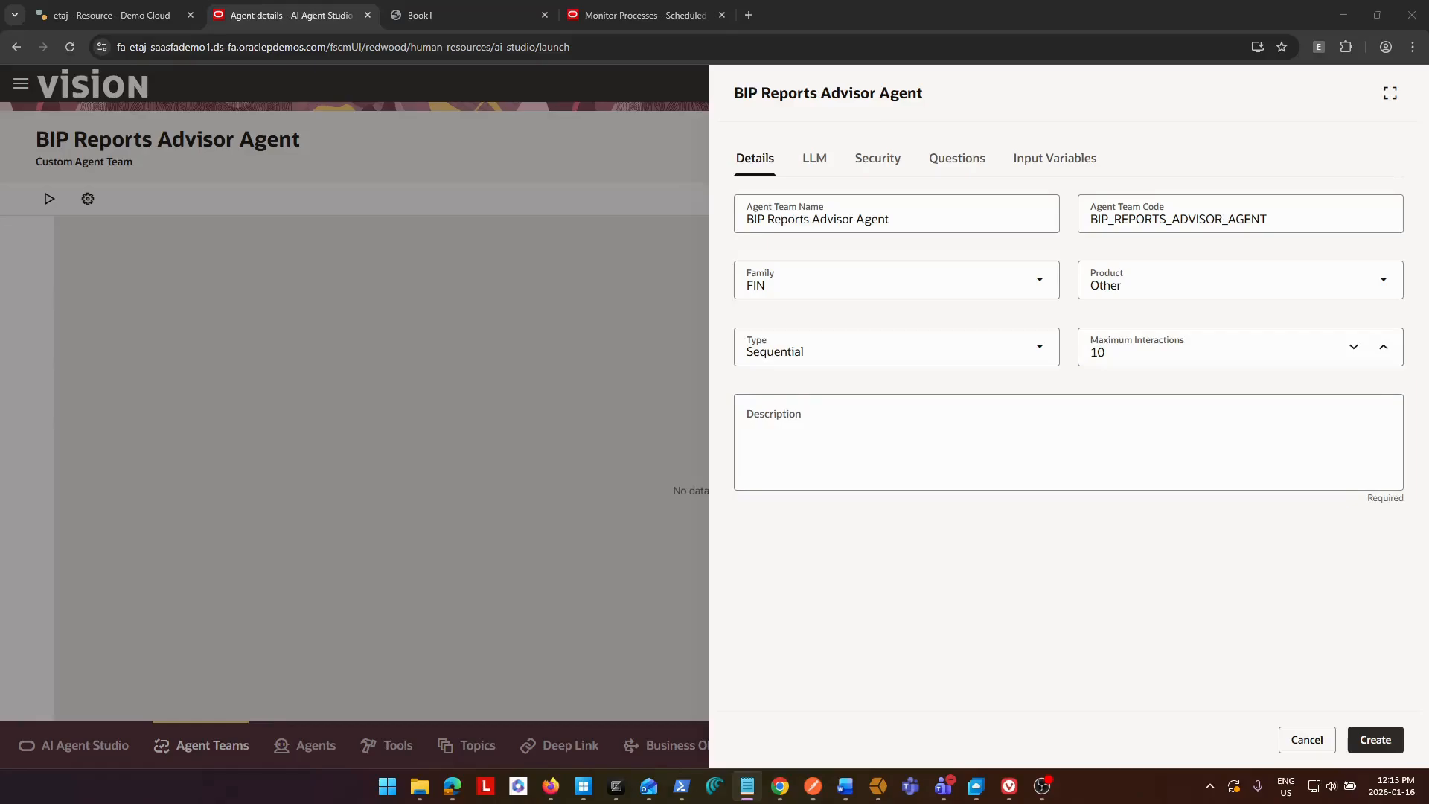
pyautogui.click(1129, 484)
pyautogui.write('BIP Catalog includes details of custom BIP and OTBI Reports')
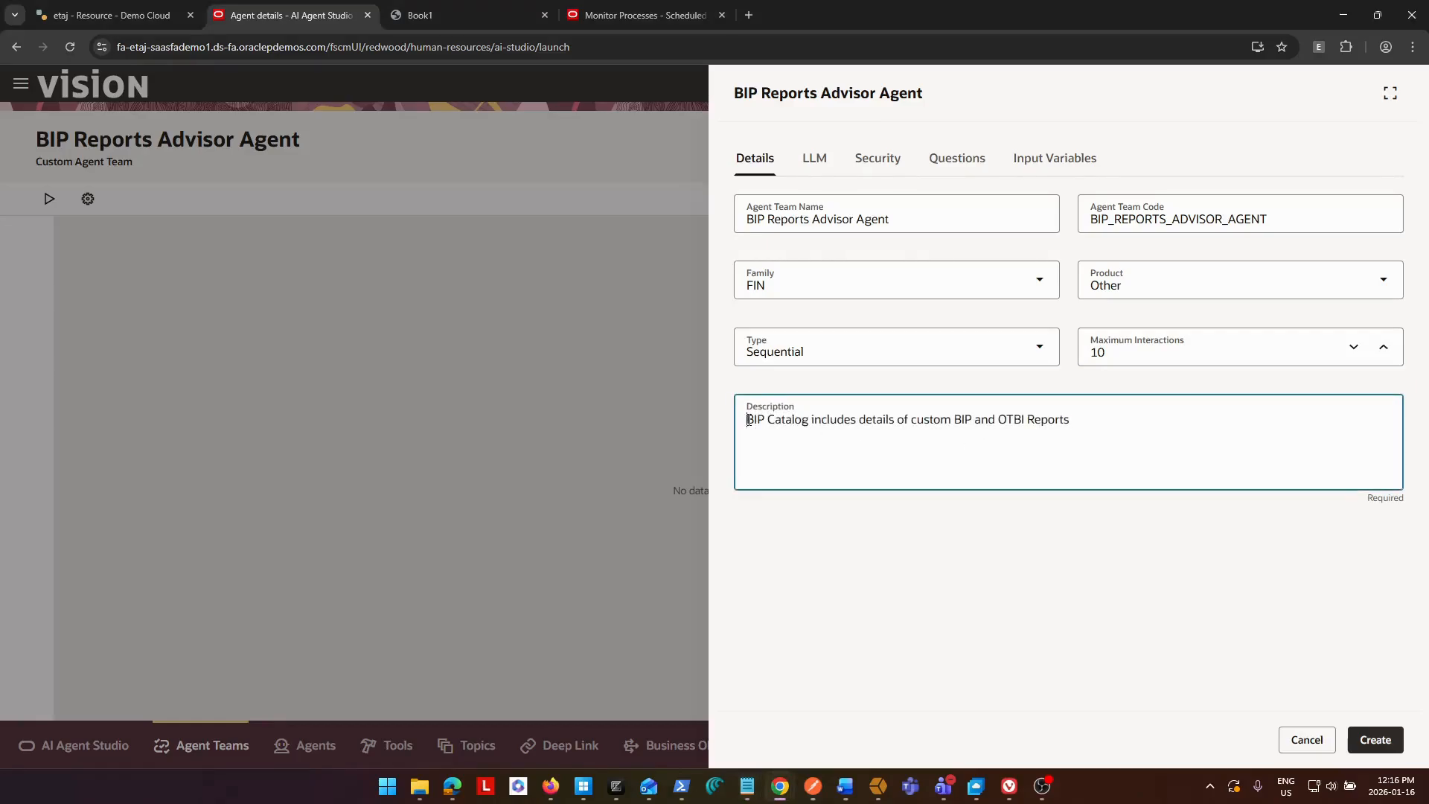
pyautogui.write('Answer users')
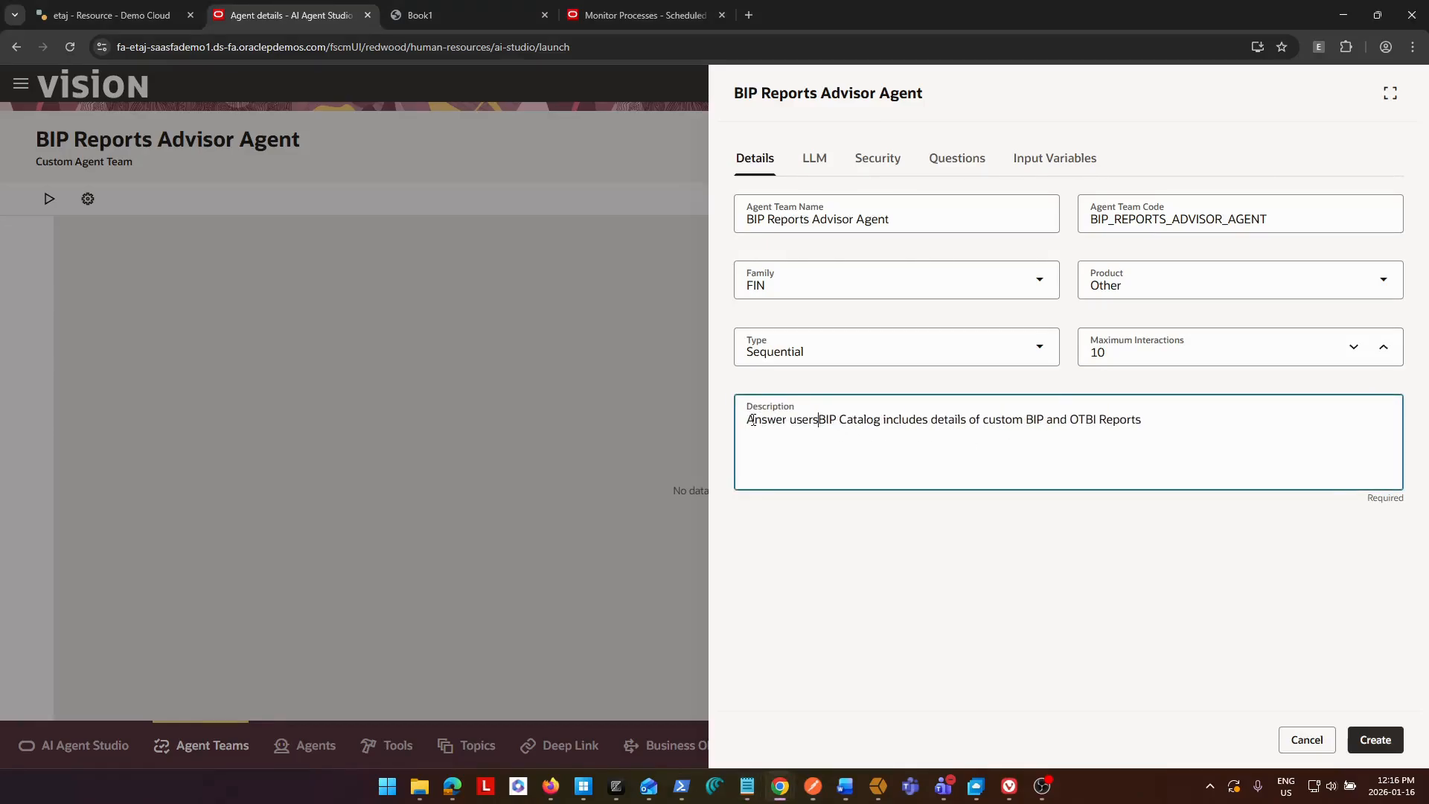
pyautogui.write(' question sa')
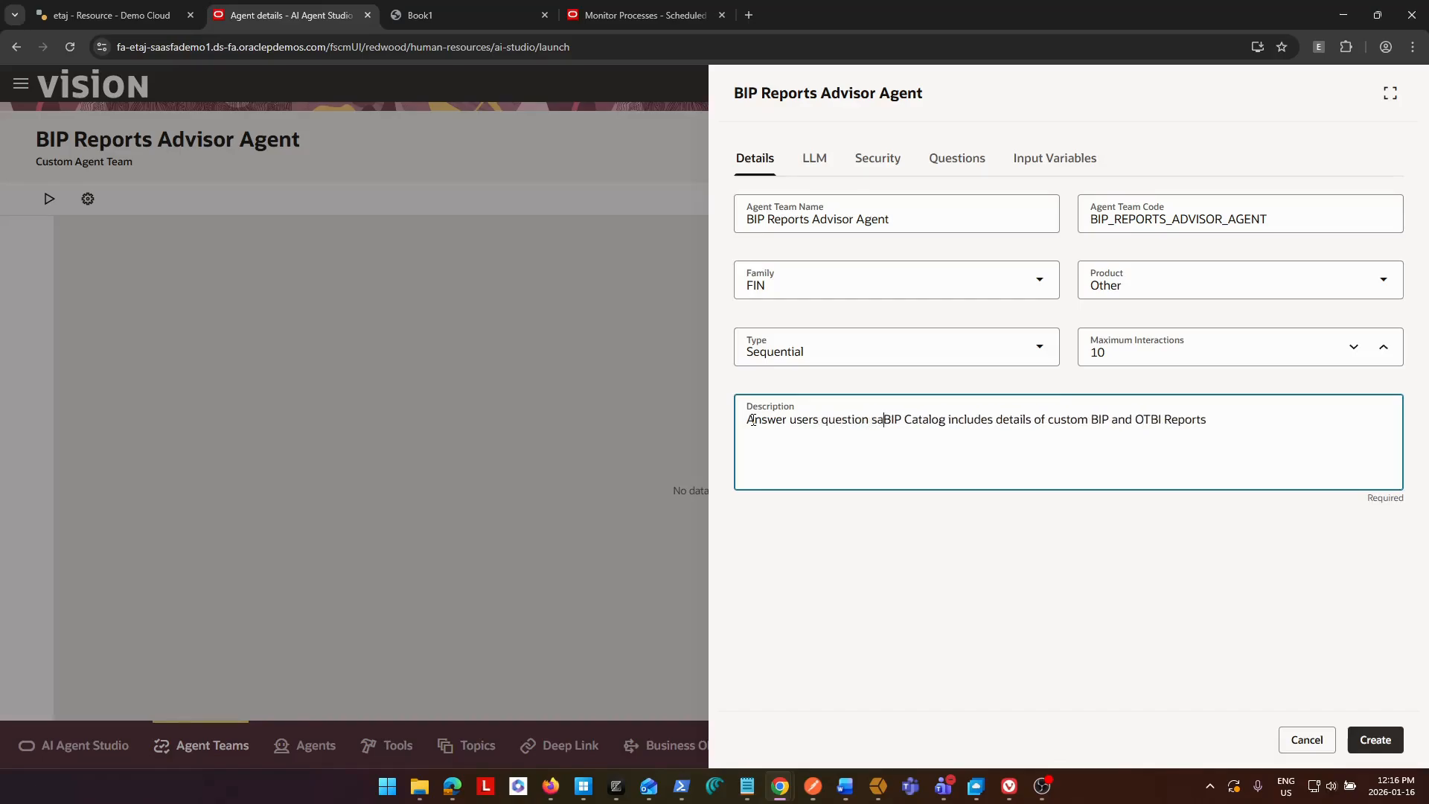
pyautogui.press('BackSpace')
pyautogui.press('BackSpace')
pyautogui.press('BackSpace')
pyautogui.write('s about ')
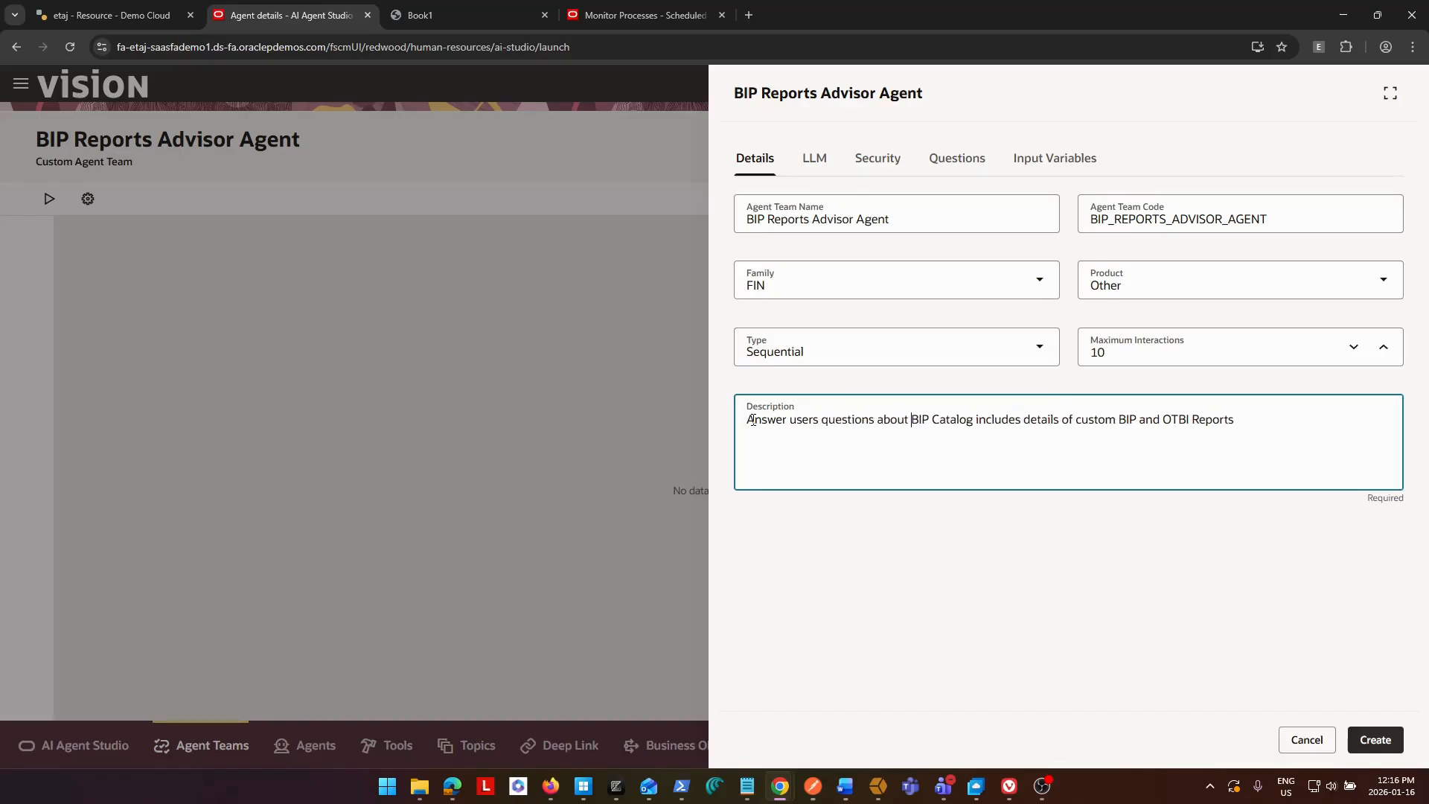
pyautogui.write('Reports based on ')
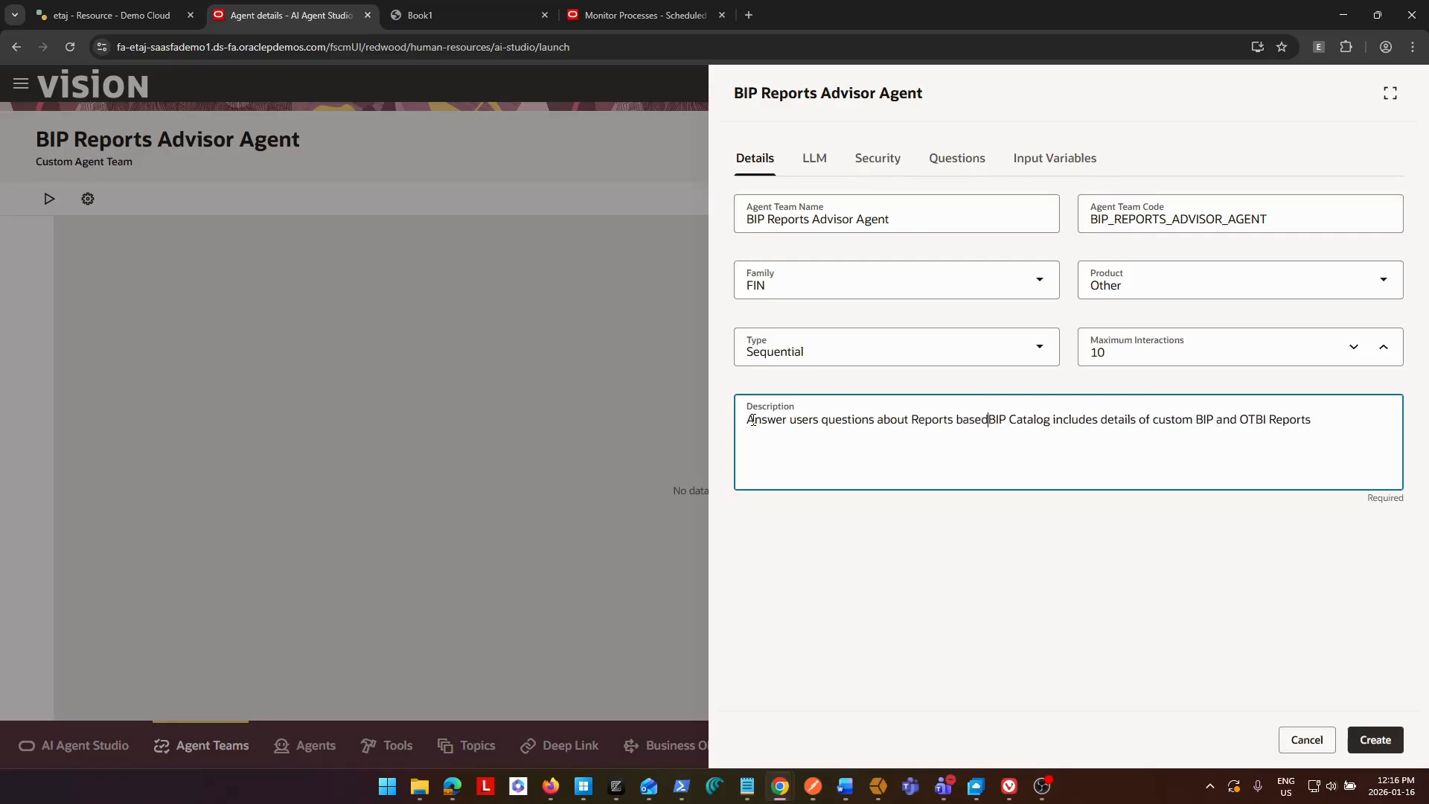
pyautogui.write('the')
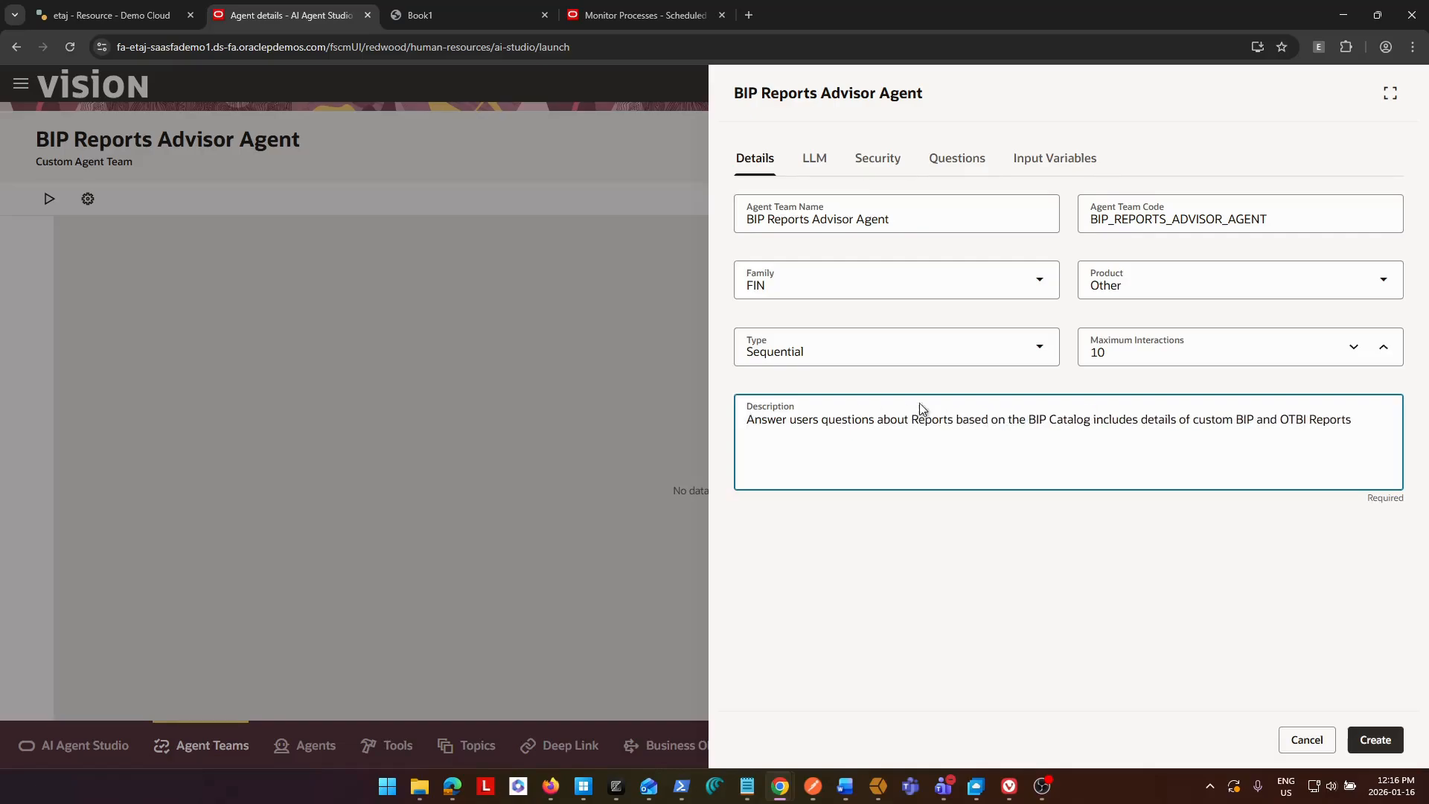
# Insert "which" before "includes" in the team's description and open the team's LLM settings.
pyautogui.click(1093, 421)
pyautogui.write('which')
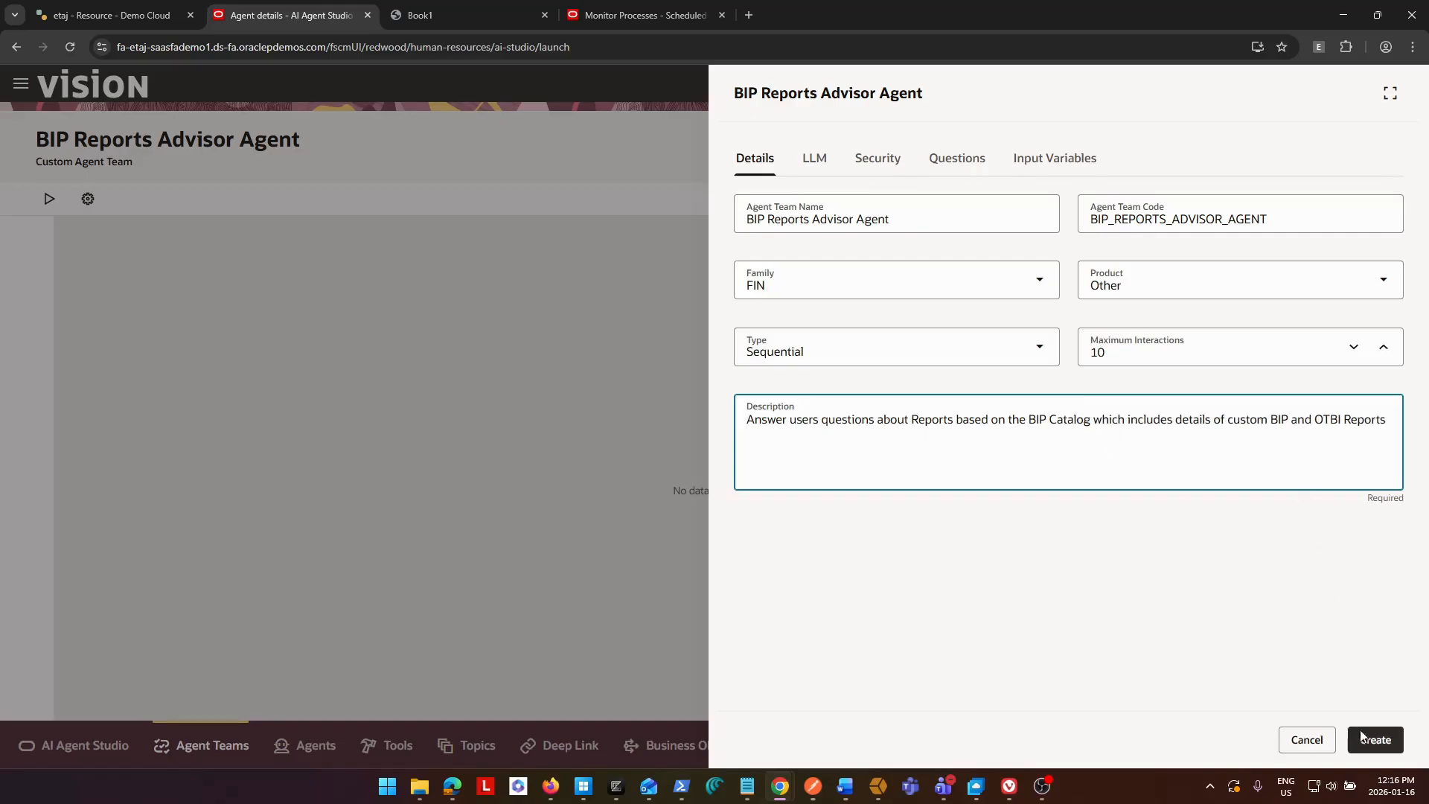
pyautogui.click(815, 160)
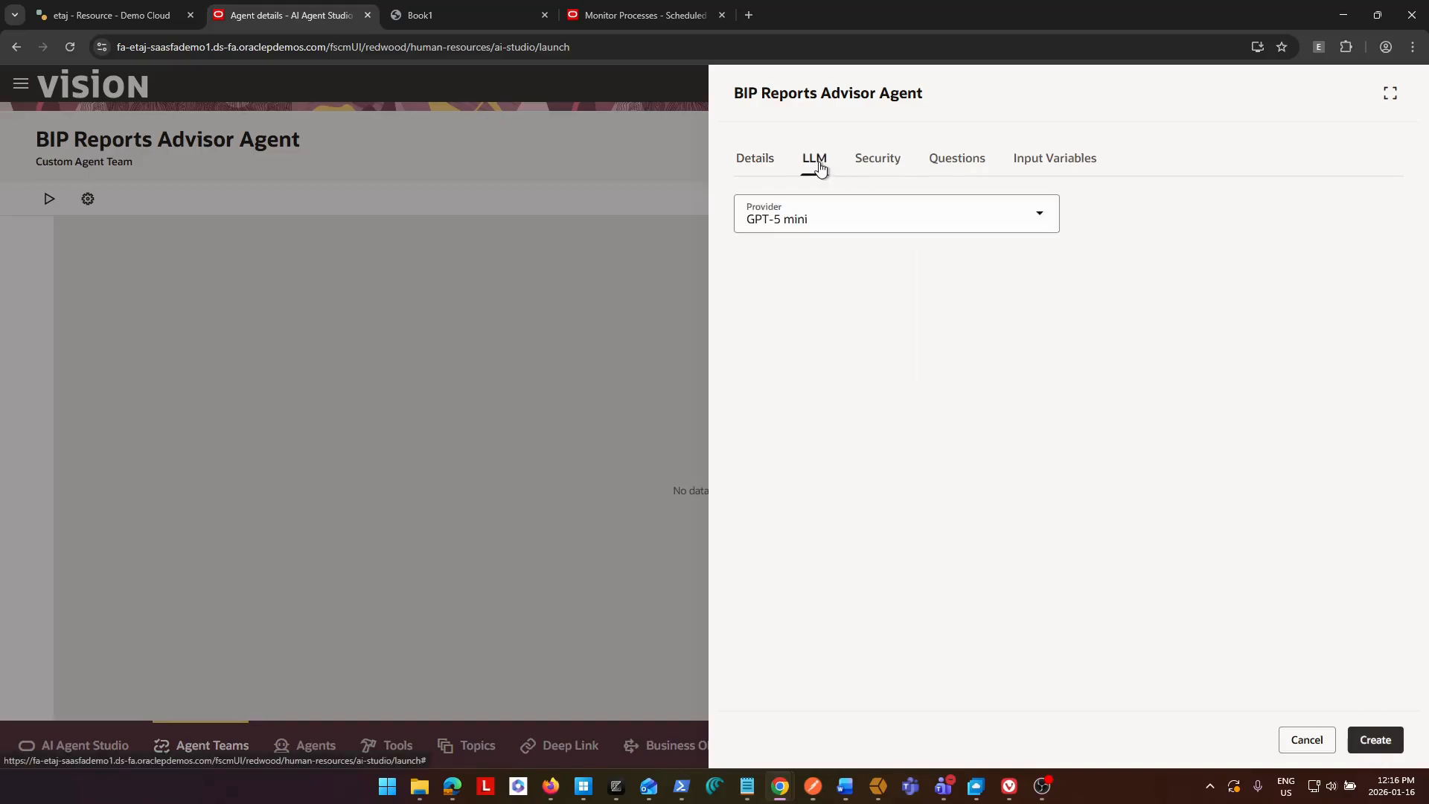
# Start a new security role entry for the team and choose ORA_FND_APPLICATION_ADMINISTRATOR_JOB as its role.
pyautogui.click(877, 161)
pyautogui.click(777, 212)
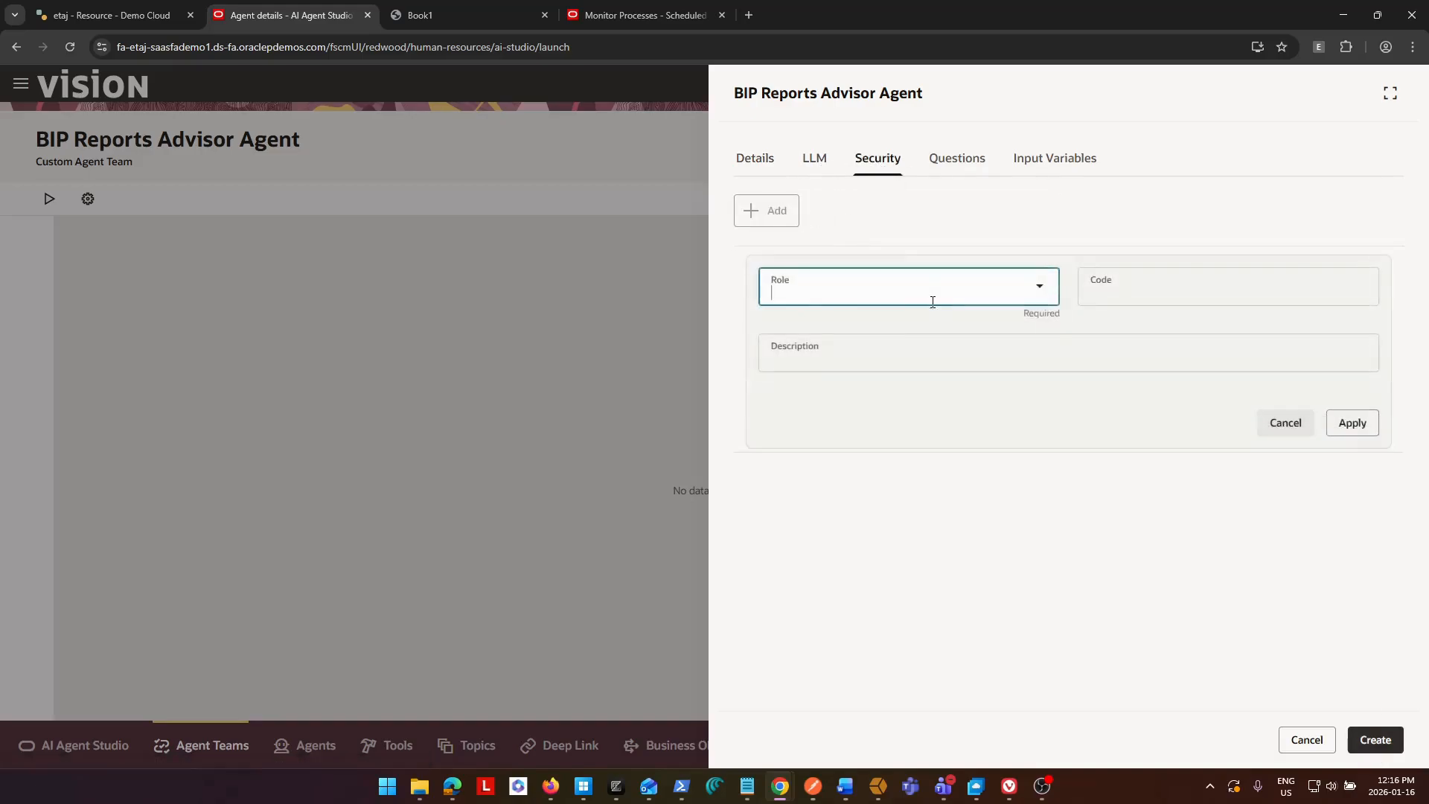
pyautogui.write('ORA')
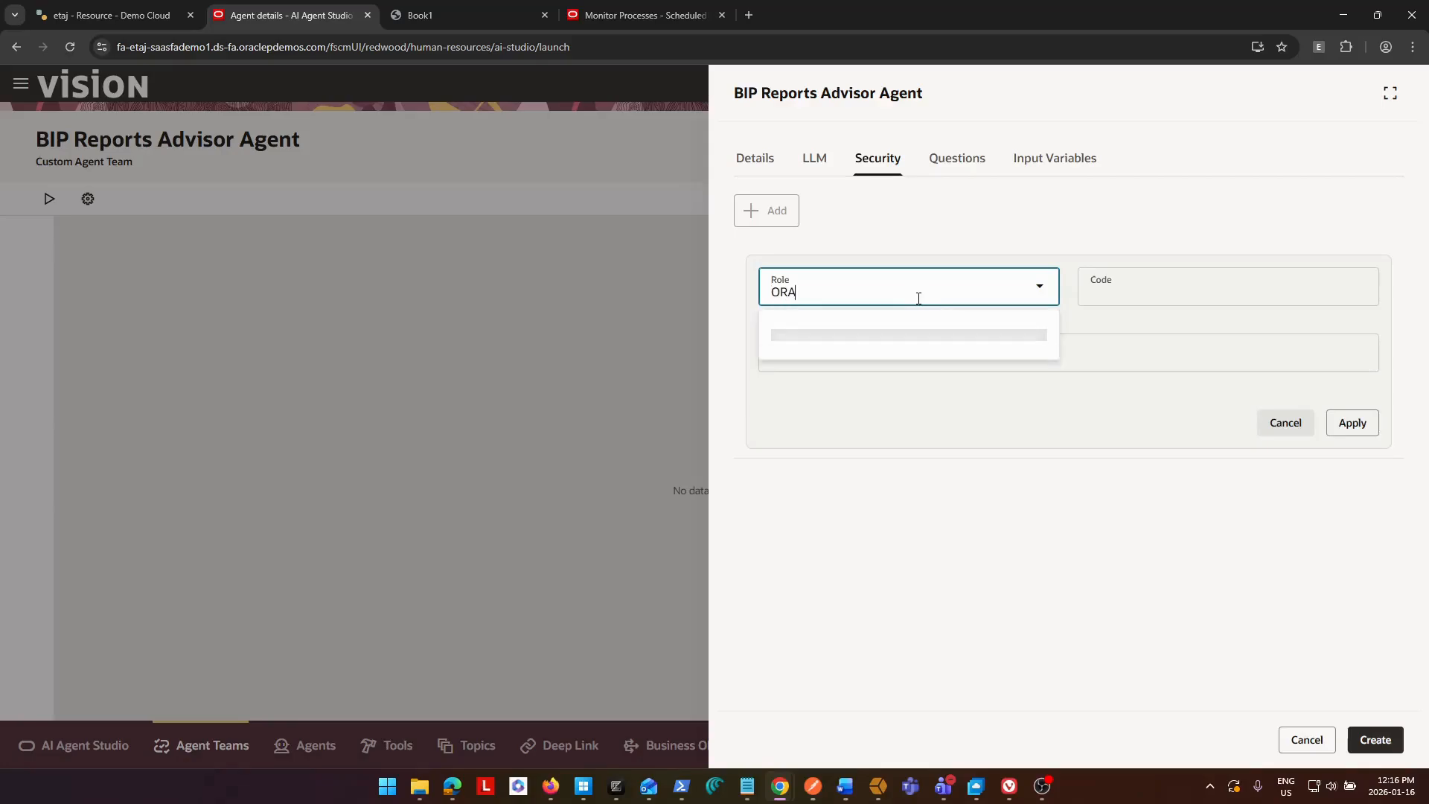
pyautogui.write('_')
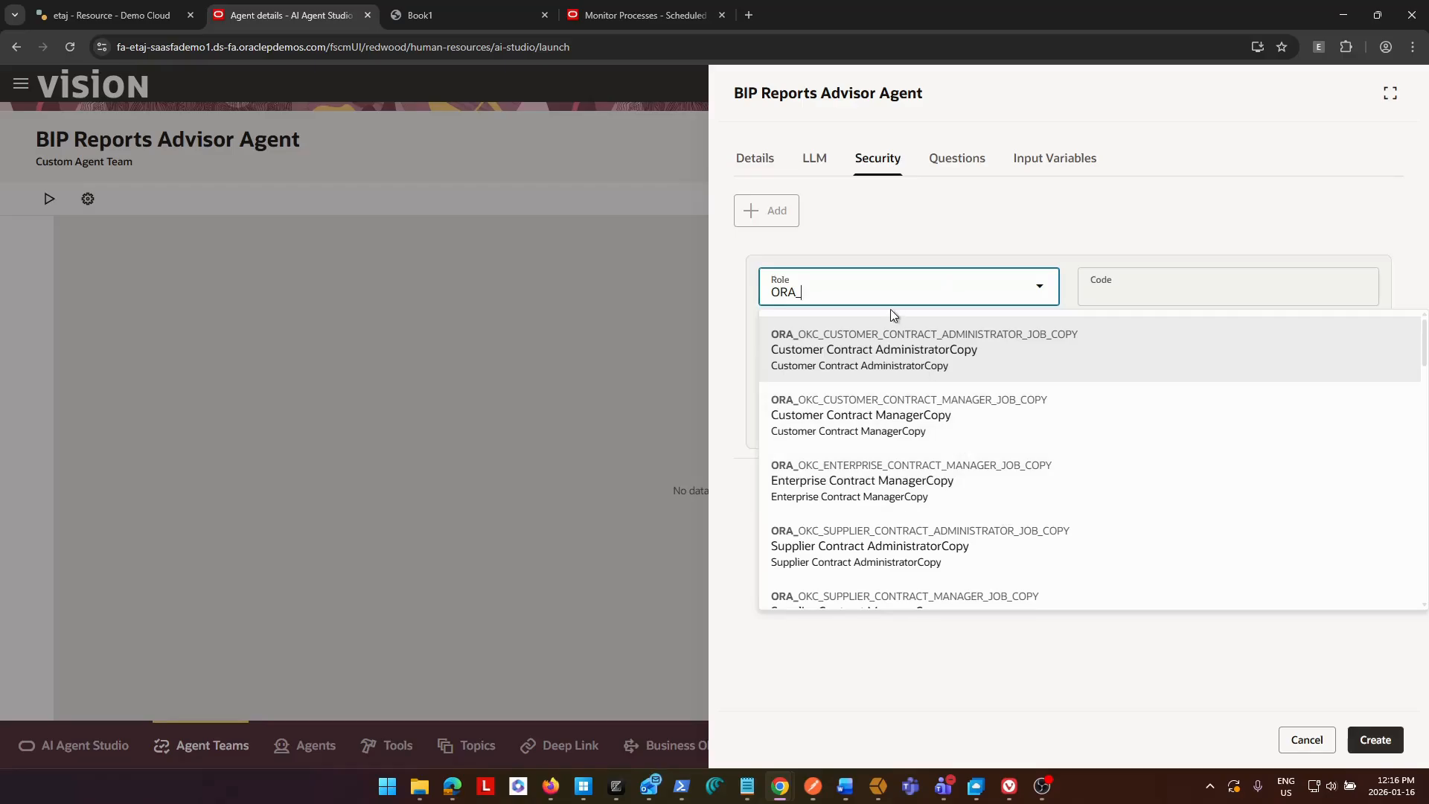
pyautogui.write('FND')
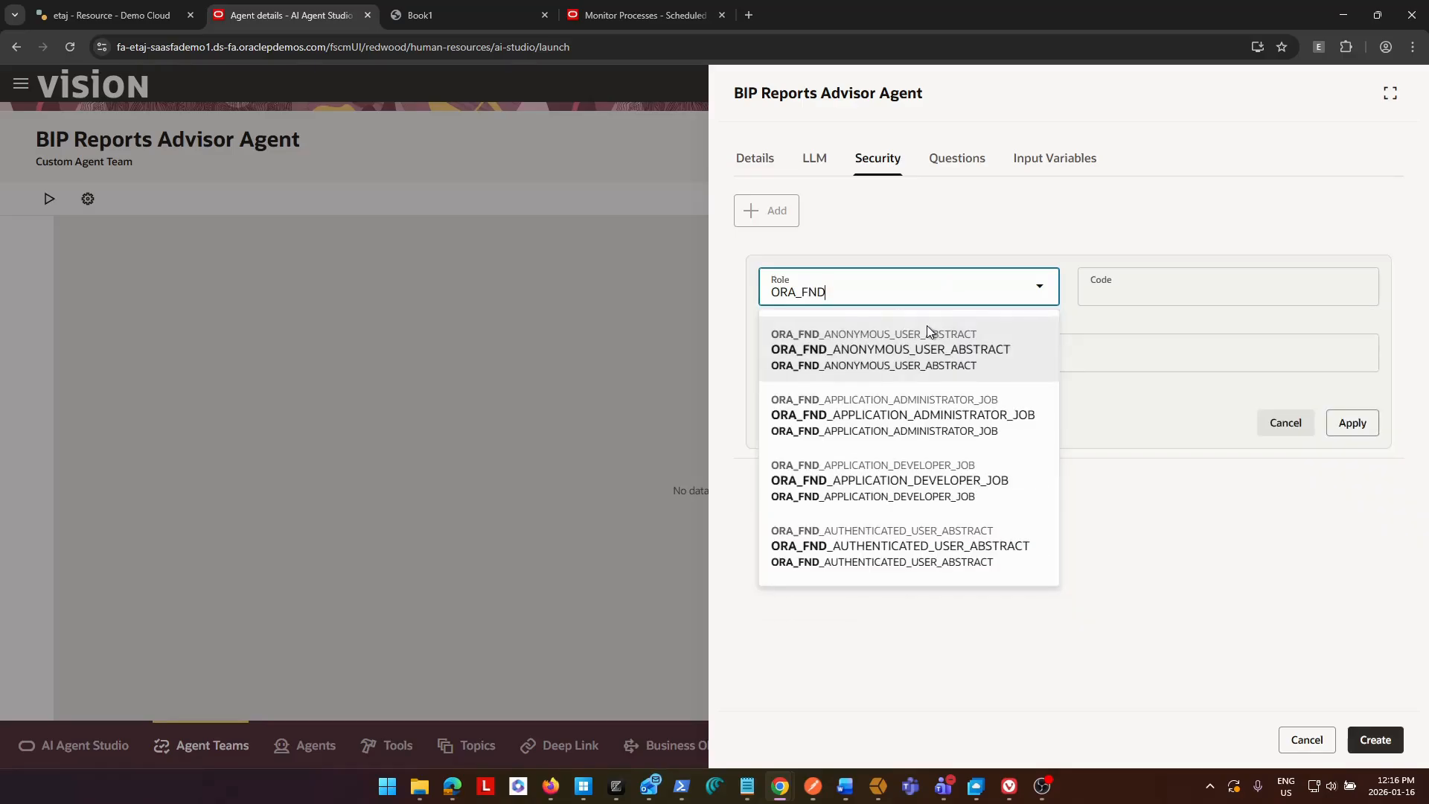
pyautogui.click(937, 419)
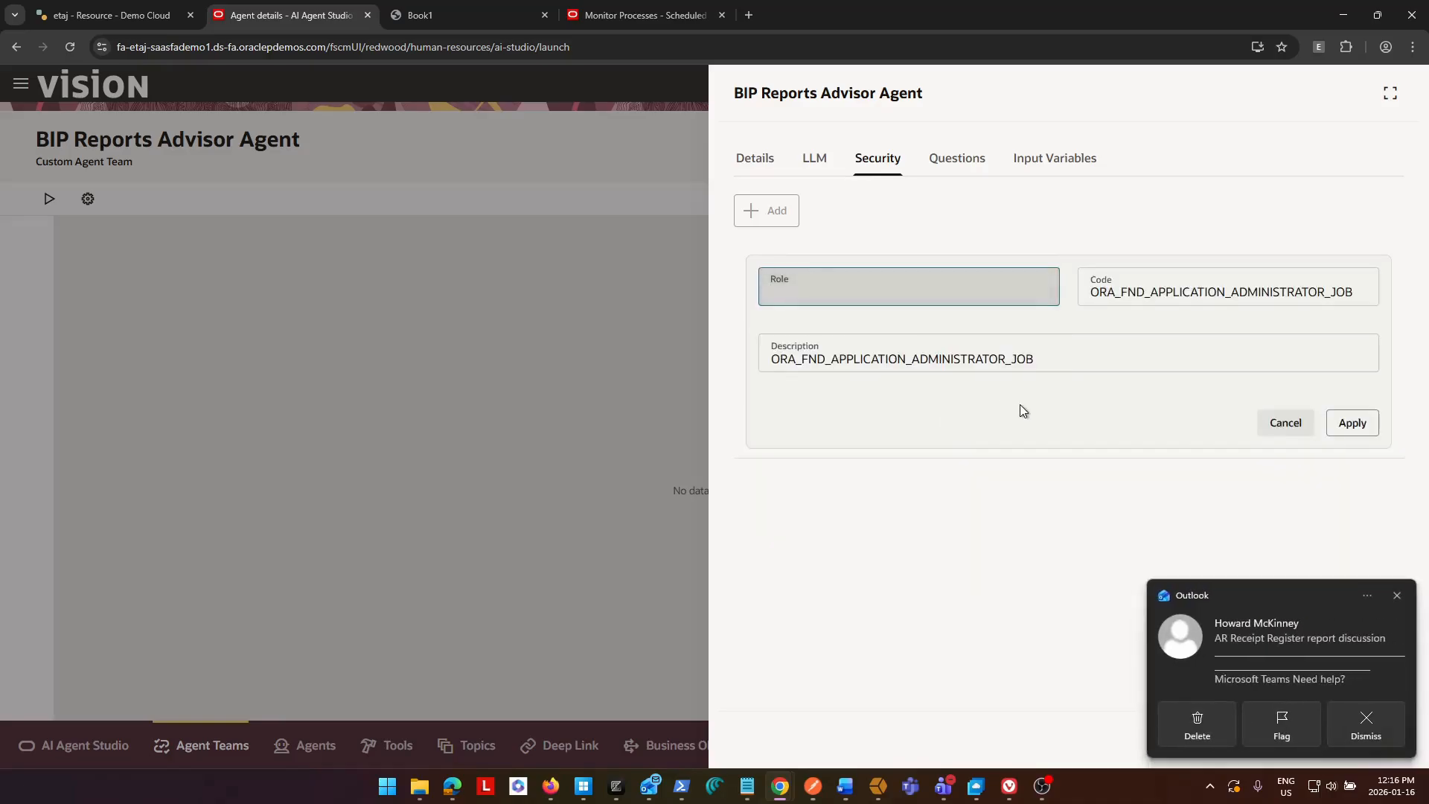
# Dismiss the mail notification and apply the chosen security role to the agent team.
pyautogui.click(1368, 596)
pyautogui.click(1396, 597)
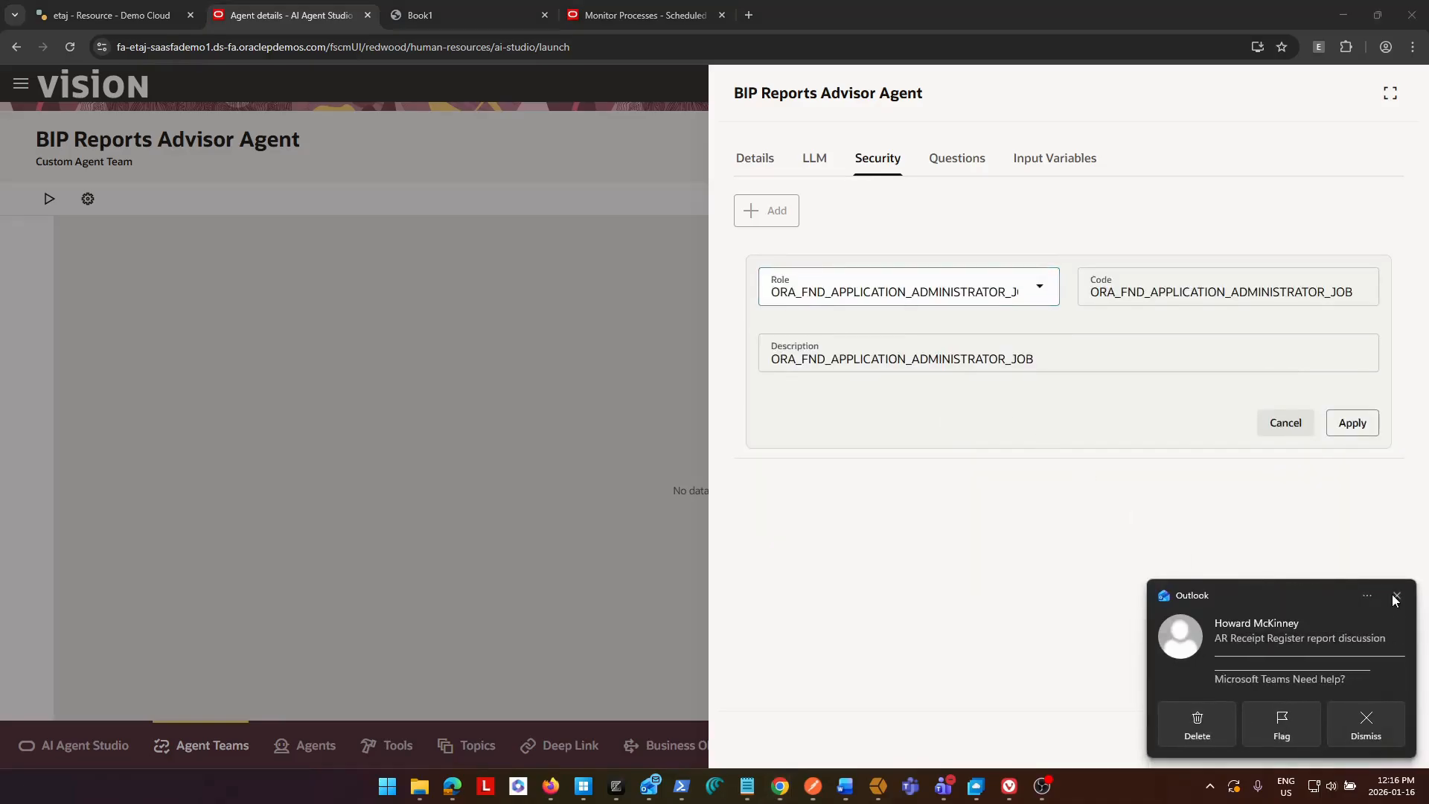
pyautogui.click(1396, 596)
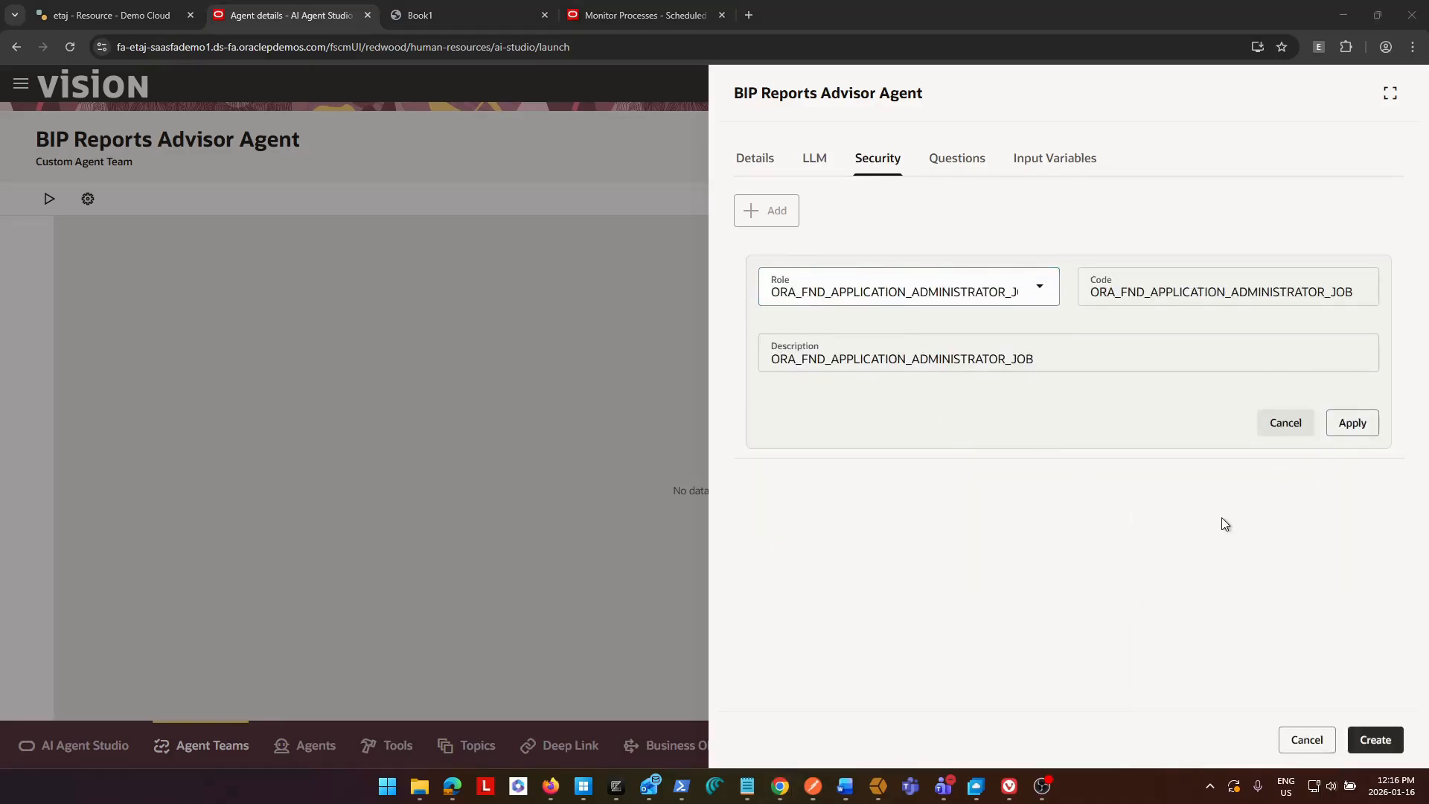
pyautogui.click(1069, 408)
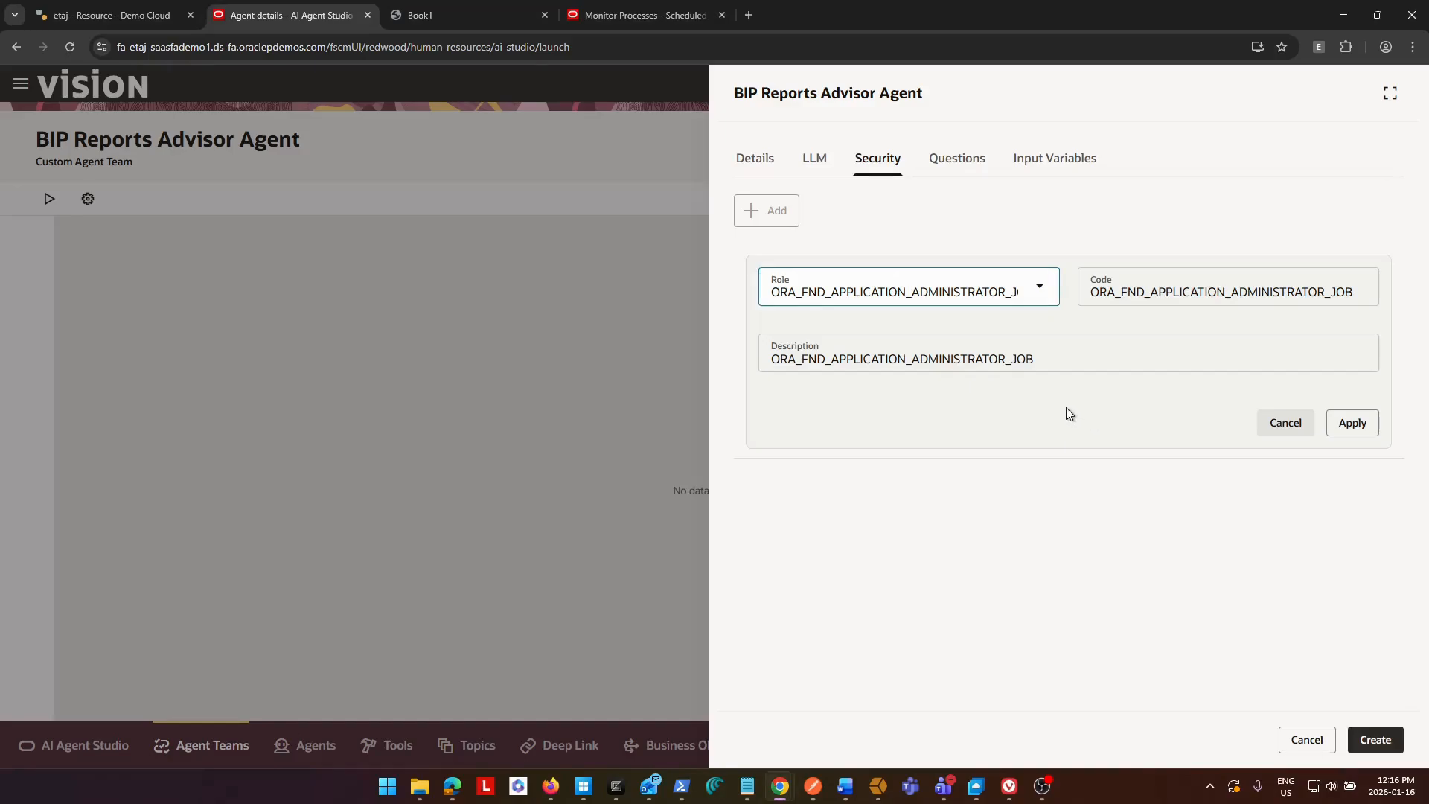
pyautogui.click(1352, 422)
# Fill the team's first starter question with "What reports are the custom reports available?".
pyautogui.click(957, 162)
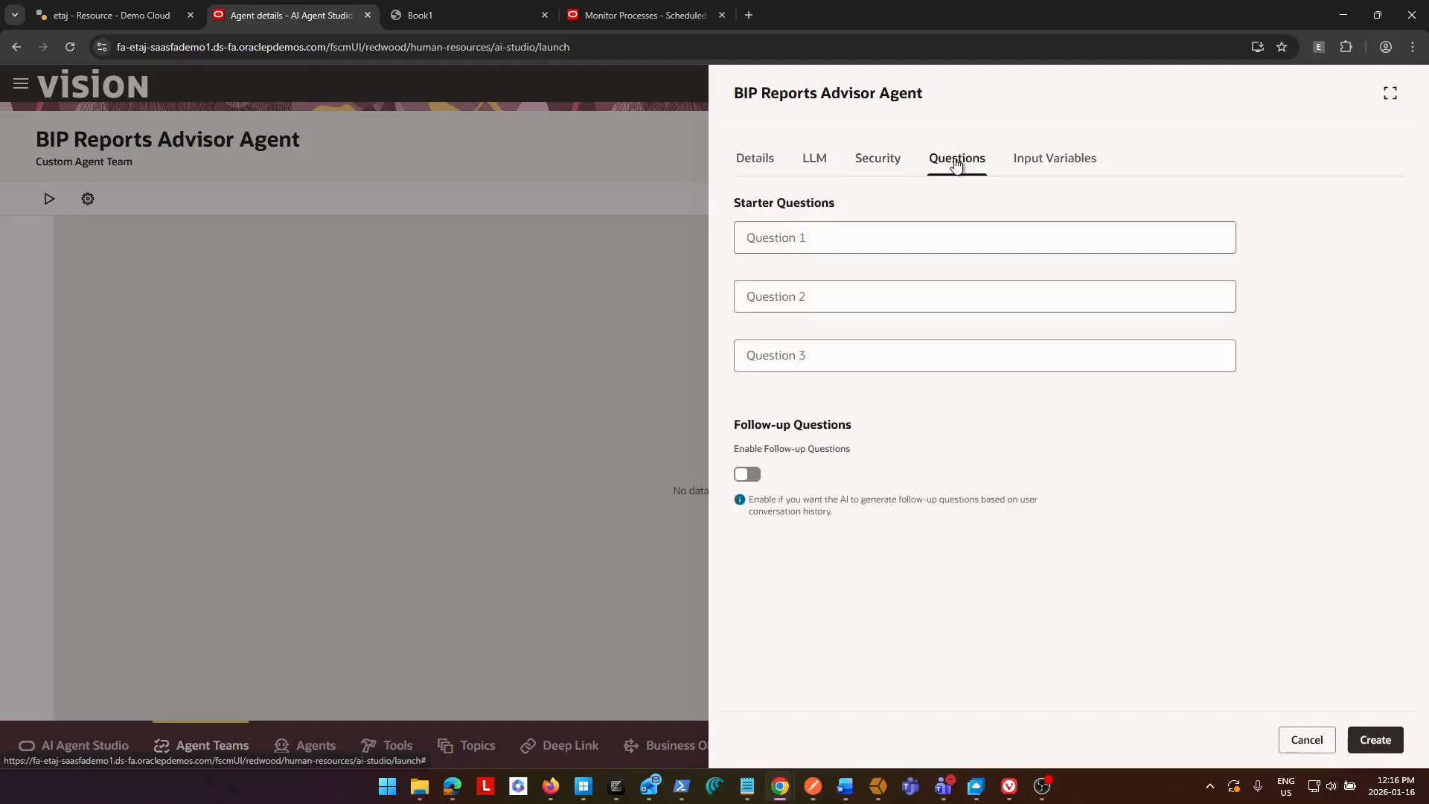
pyautogui.click(895, 243)
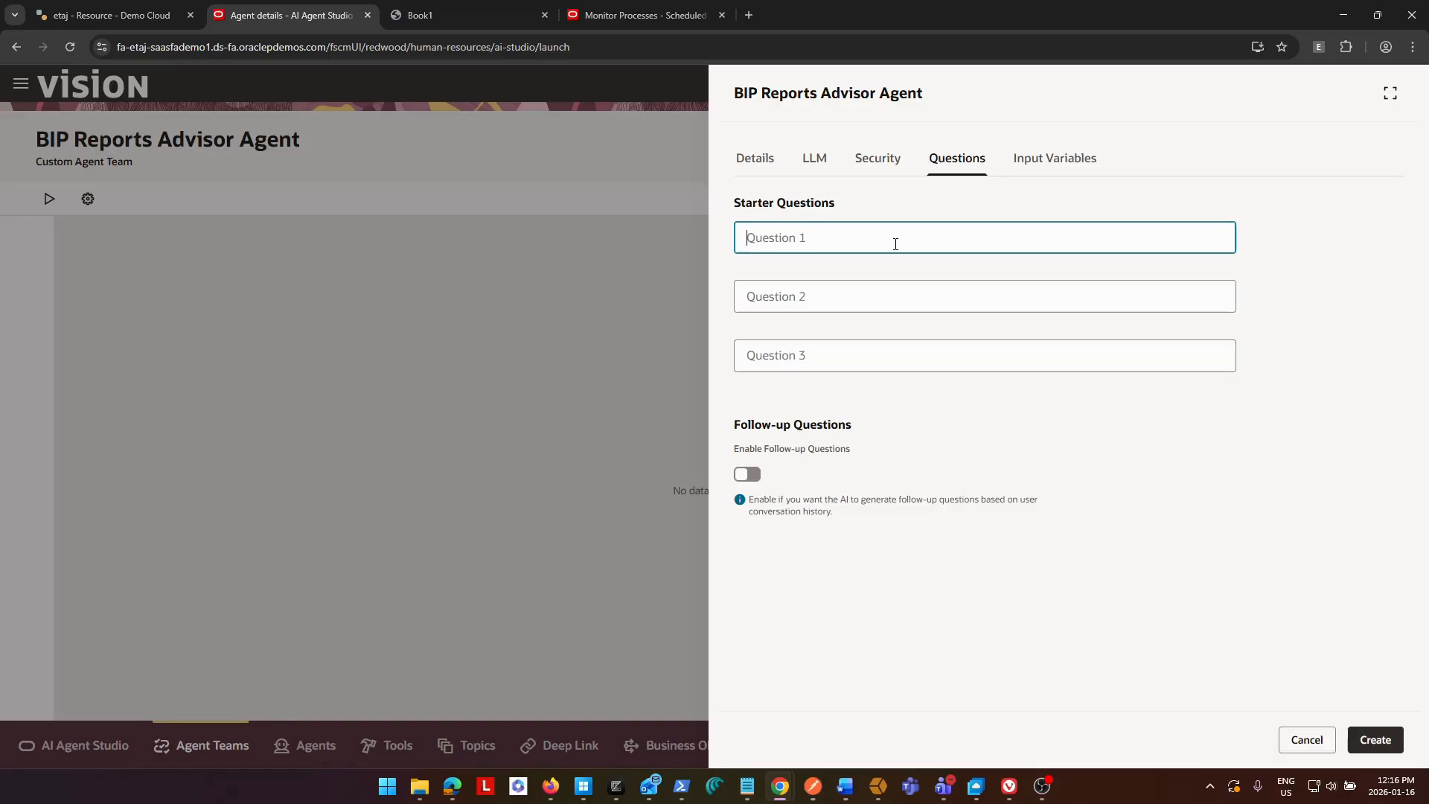
pyautogui.write('What reports are avialbl')
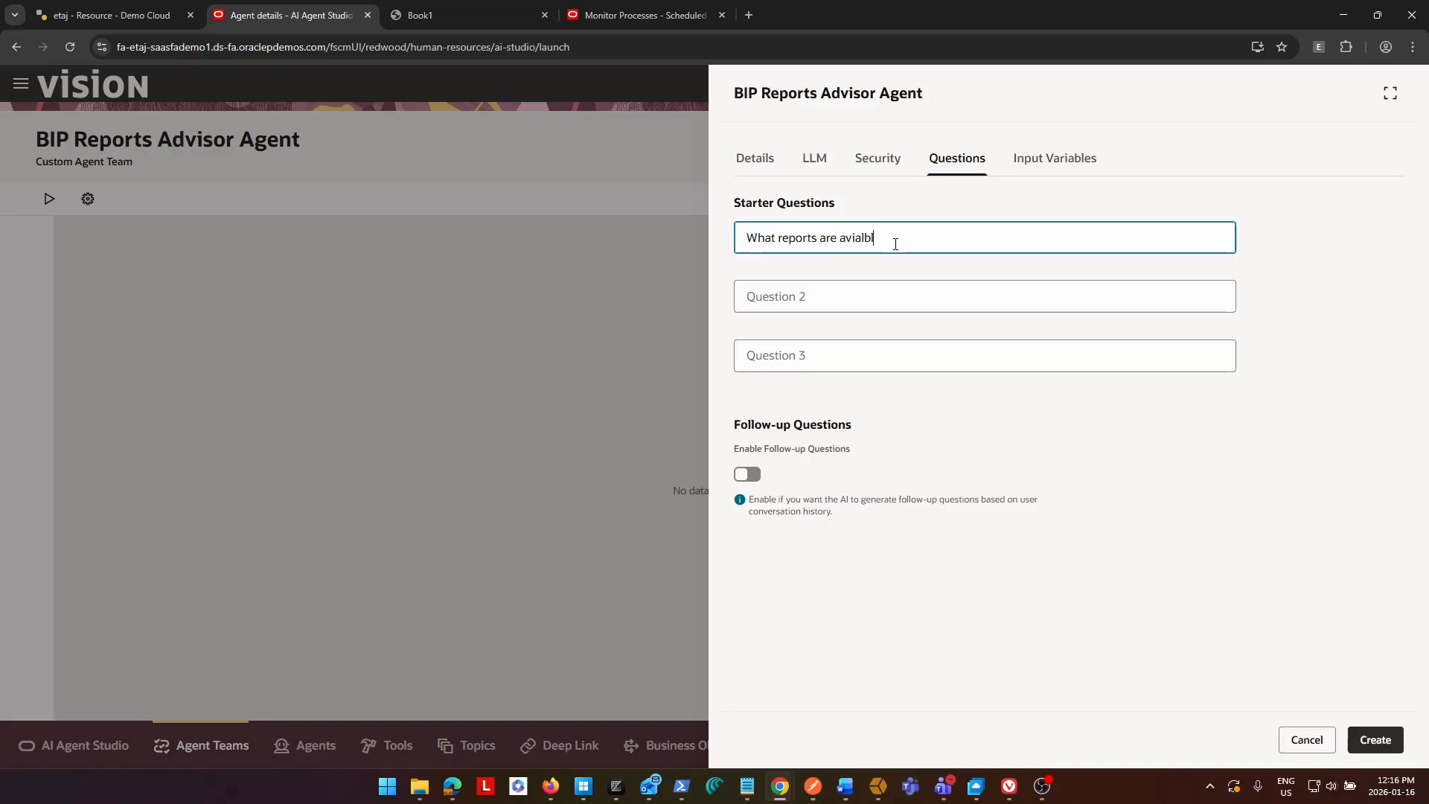
pyautogui.press('BackSpace')
pyautogui.press('BackSpace')
pyautogui.write('lable')
pyautogui.press('BackSpace')
pyautogui.press('BackSpace')
pyautogui.press('BackSpace')
pyautogui.write('a')
pyautogui.press('Left')
pyautogui.press('Right')
pyautogui.press('Right')
pyautogui.hotkey('shift', 'End')
pyautogui.write('the ciustom')
pyautogui.press('BackSpace')
pyautogui.press('BackSpace')
pyautogui.write('istpustom repro')
pyautogui.press('BackSpace')
pyautogui.press('BackSpace')
pyautogui.press('BackSpace')
pyautogui.press('BackSpace')
pyautogui.press('BackSpace')
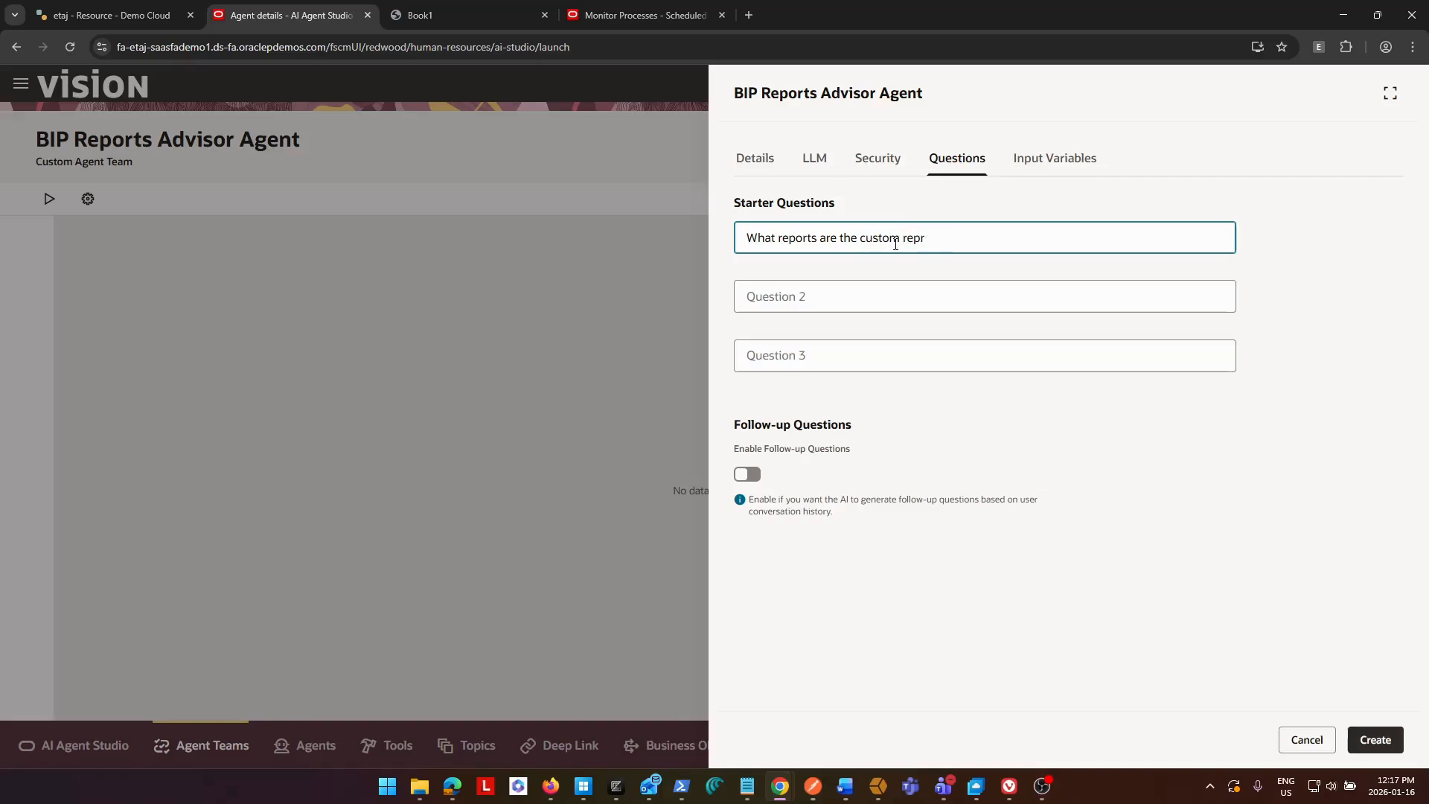
pyautogui.write('orts availablk')
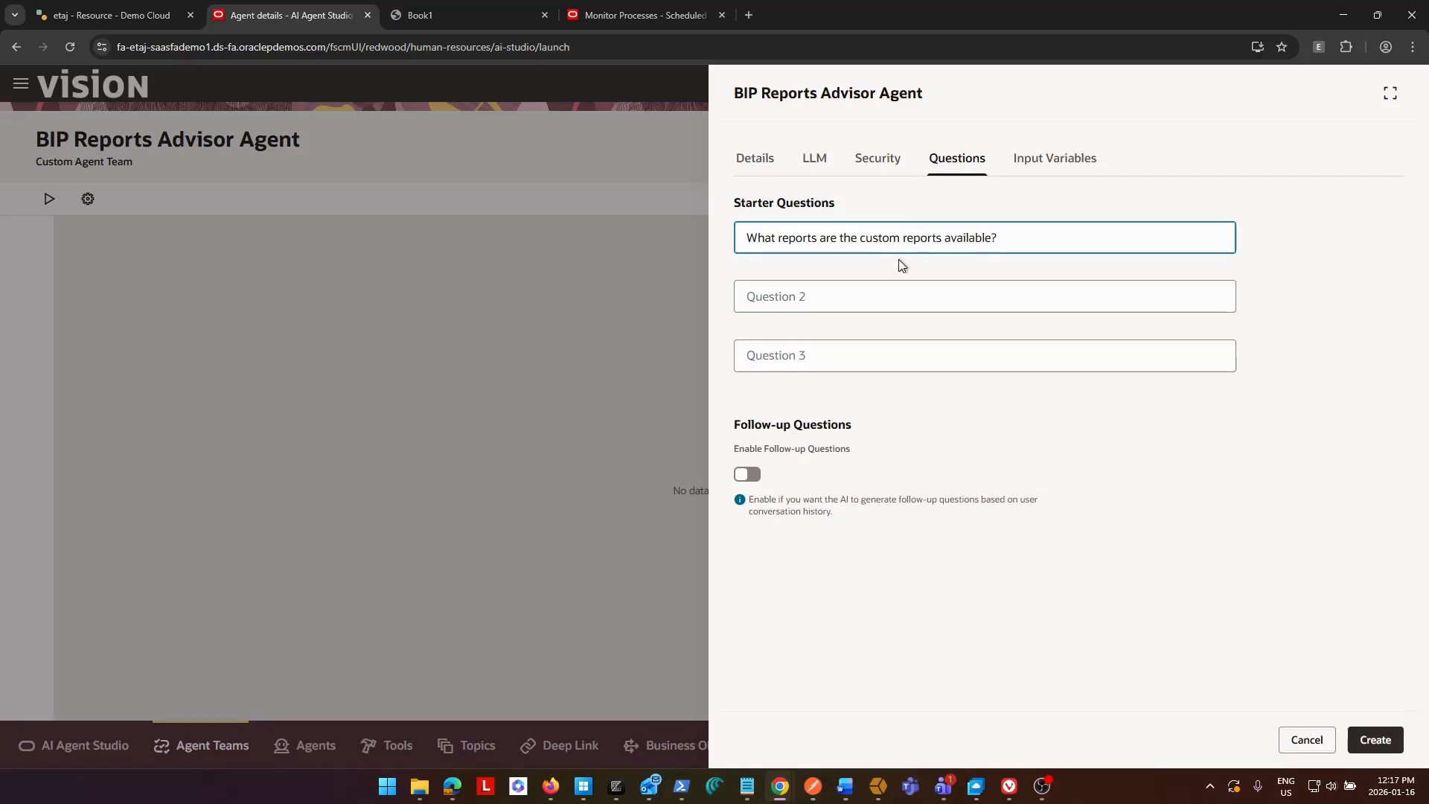
# Copy the report name Customer Open Balance Report from the Book1 PDF and return to the team's starter questions.
pyautogui.click(510, 21)
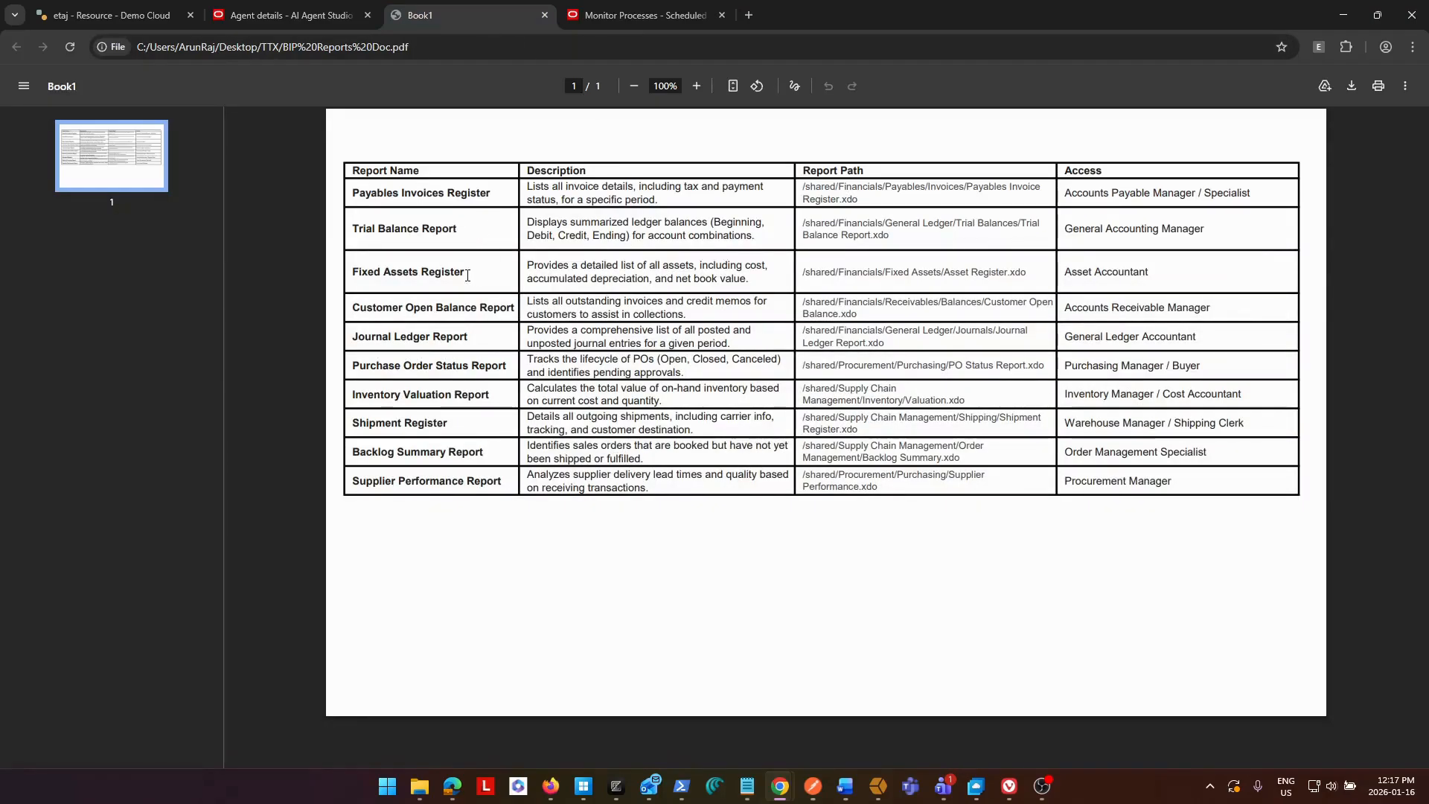
pyautogui.moveTo(354, 306); pyautogui.dragTo(519, 308)
pyautogui.hotkey('ctrl', 'c')
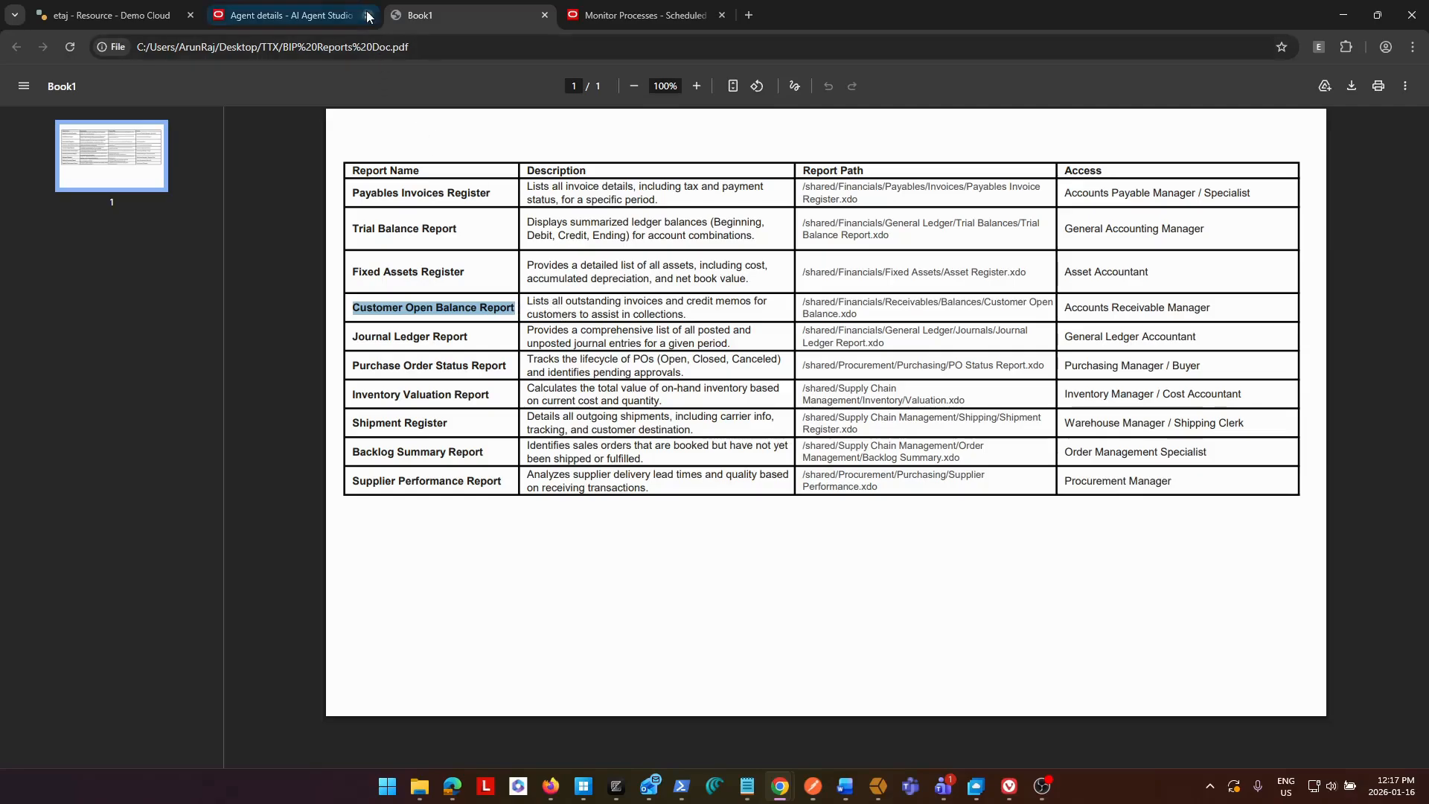
pyautogui.click(654, 11)
pyautogui.click(291, 15)
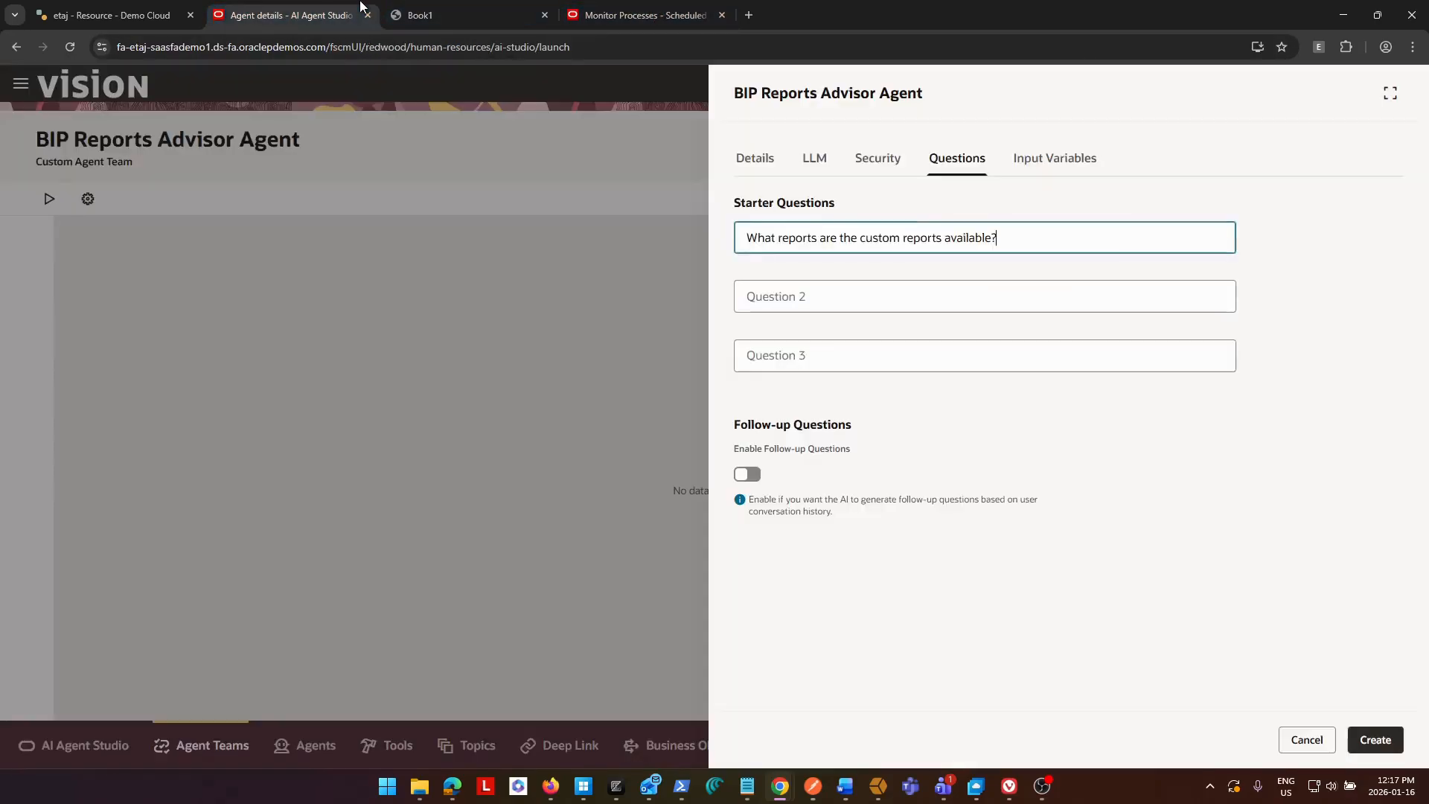
# Fill the second starter question with "What information does the Customer Open Balance Report provide?", using the copied report name.
pyautogui.click(856, 298)
pyautogui.write('W')
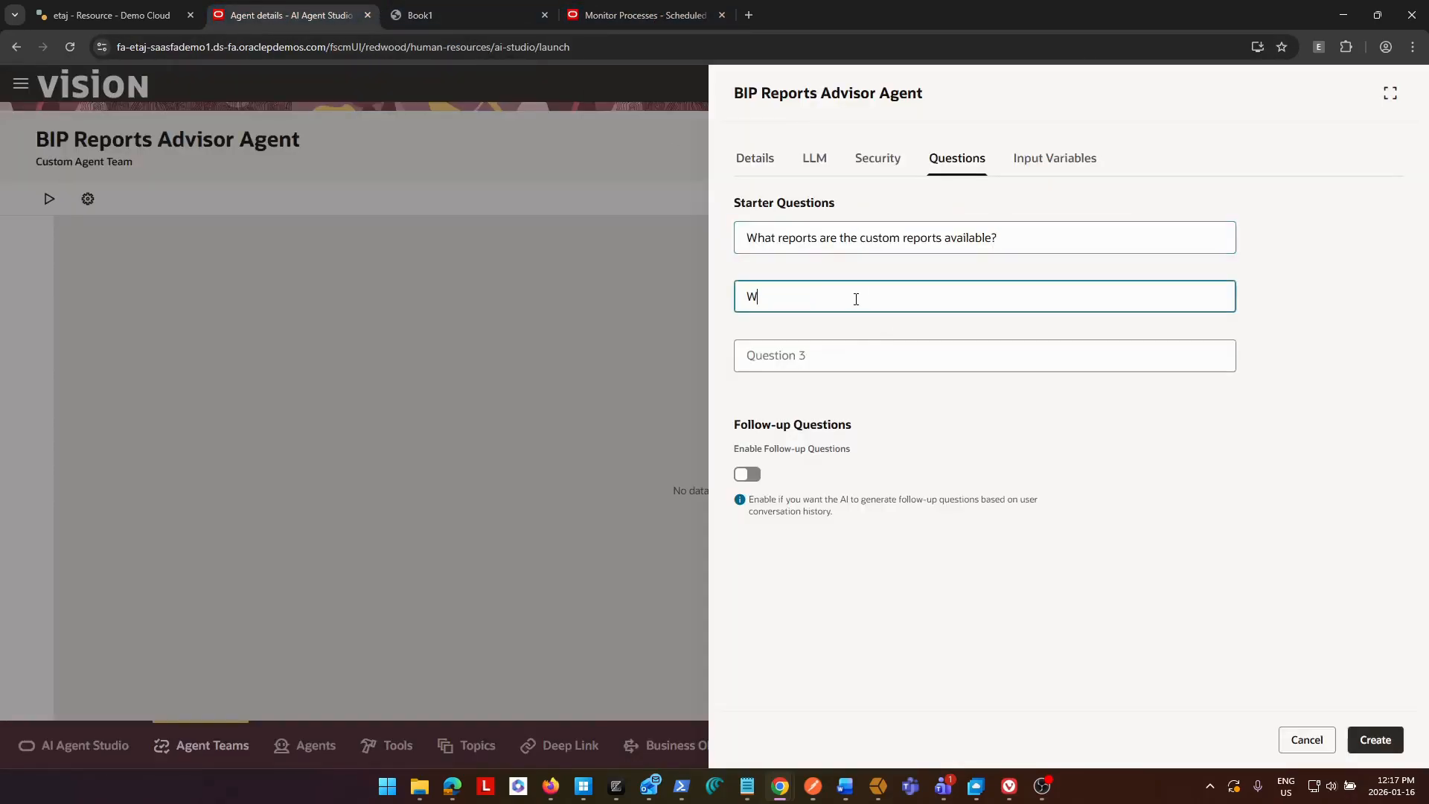
pyautogui.write('hat information does the report')
pyautogui.press('BackSpace')
pyautogui.hotkey('ctrl', 'v')
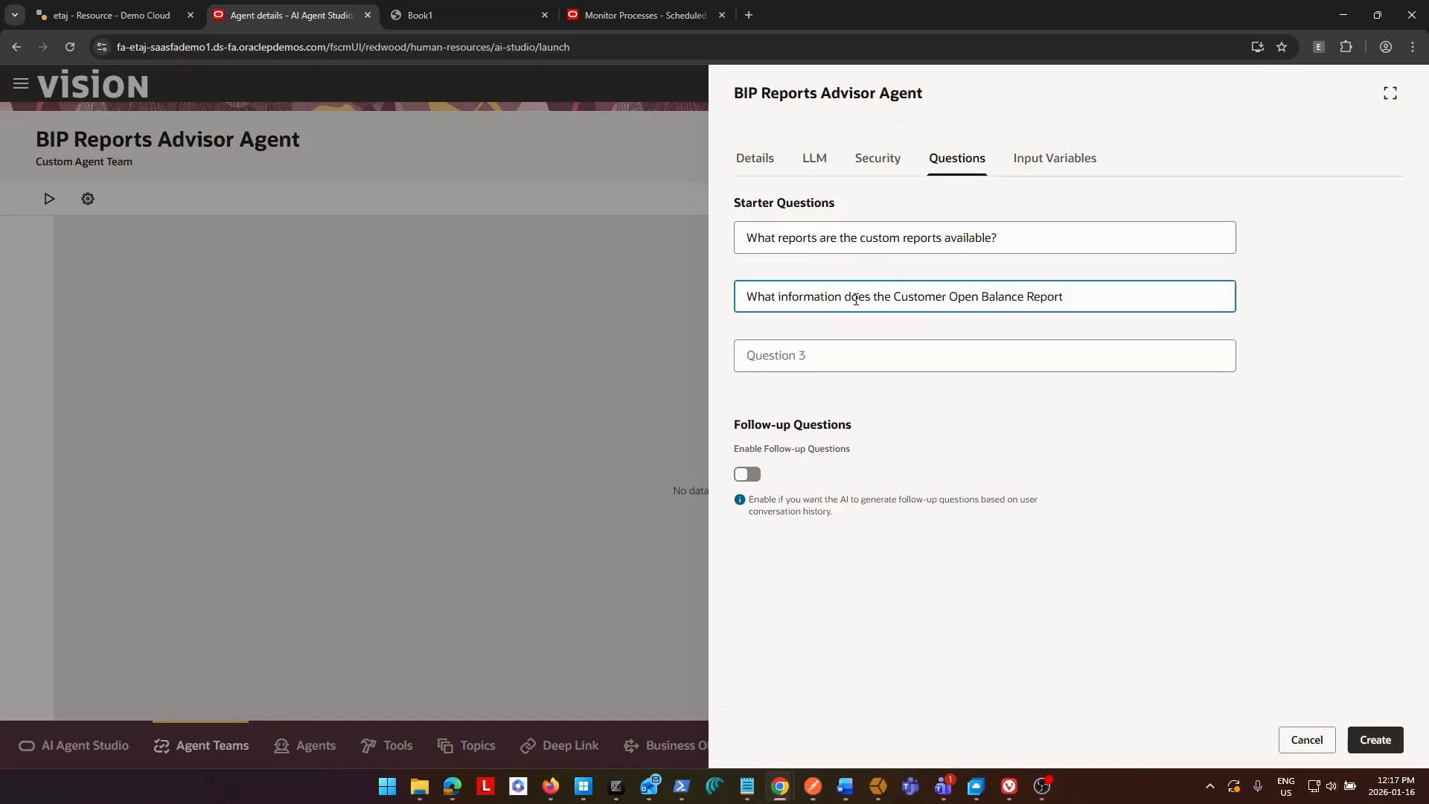
pyautogui.write('pro')
pyautogui.write('void')
# Copy the report name Shipment Register from the Book1 PDF and return to the team's starter questions.
pyautogui.click(462, 15)
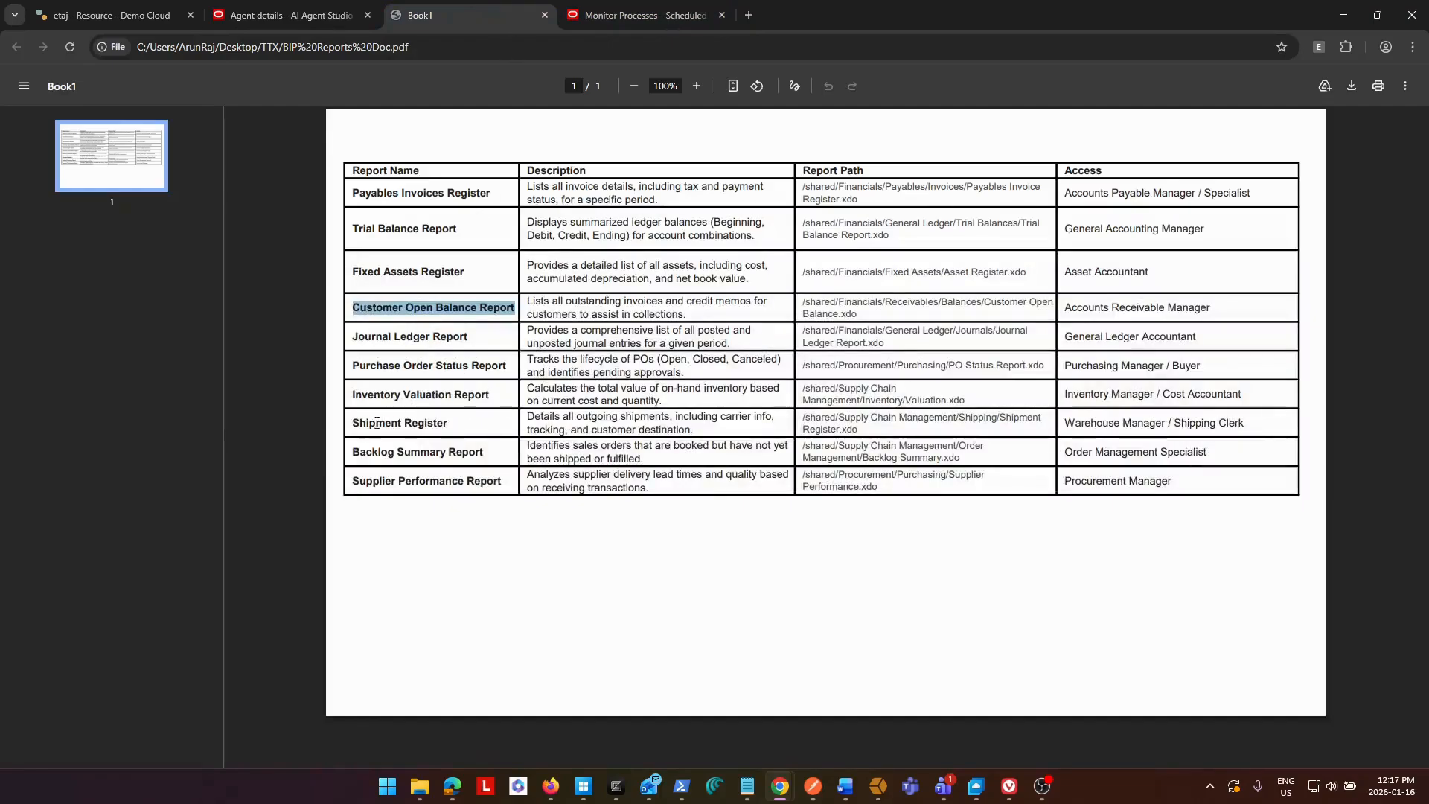
pyautogui.moveTo(351, 422); pyautogui.dragTo(453, 421)
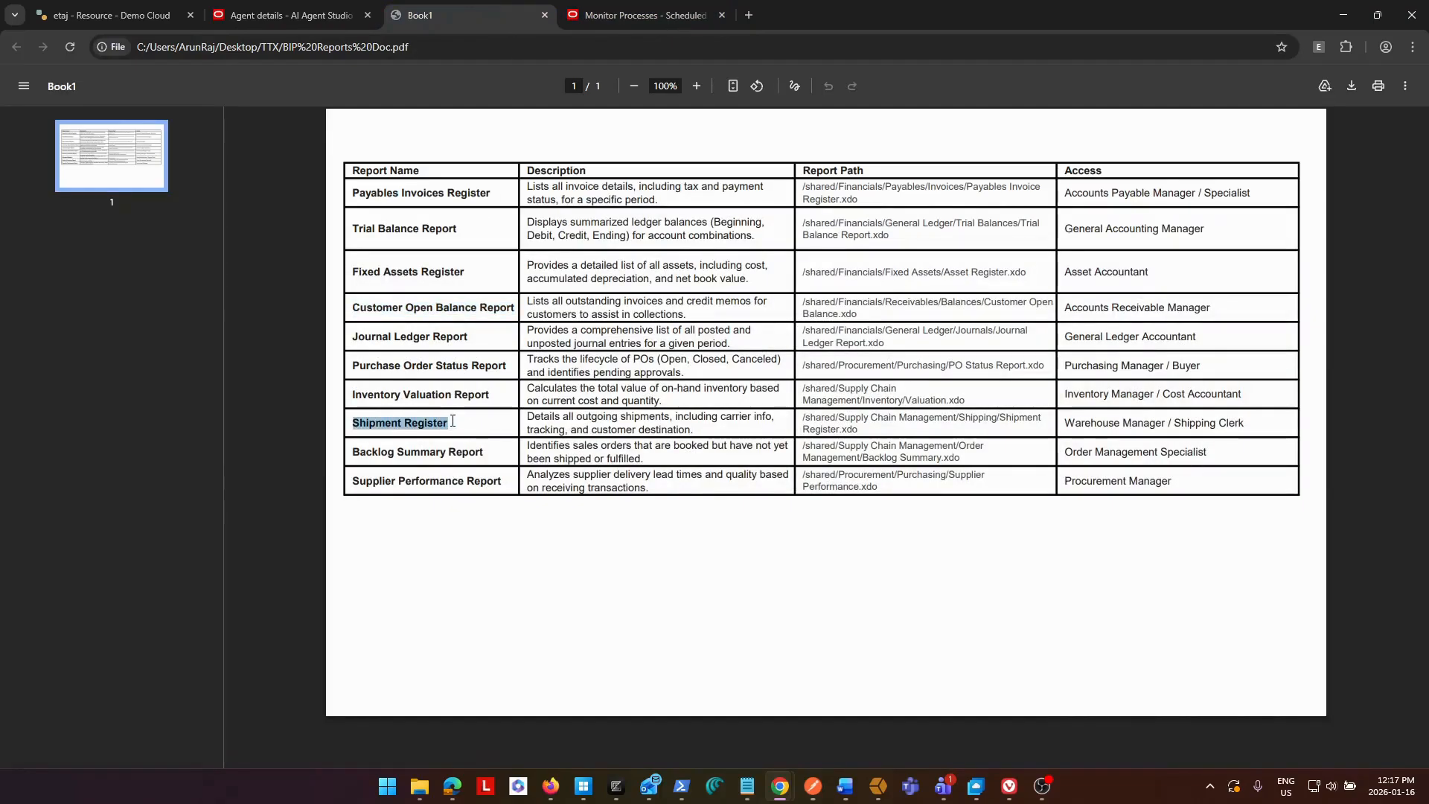
pyautogui.hotkey('ctrl', 'shift', 'Tab')
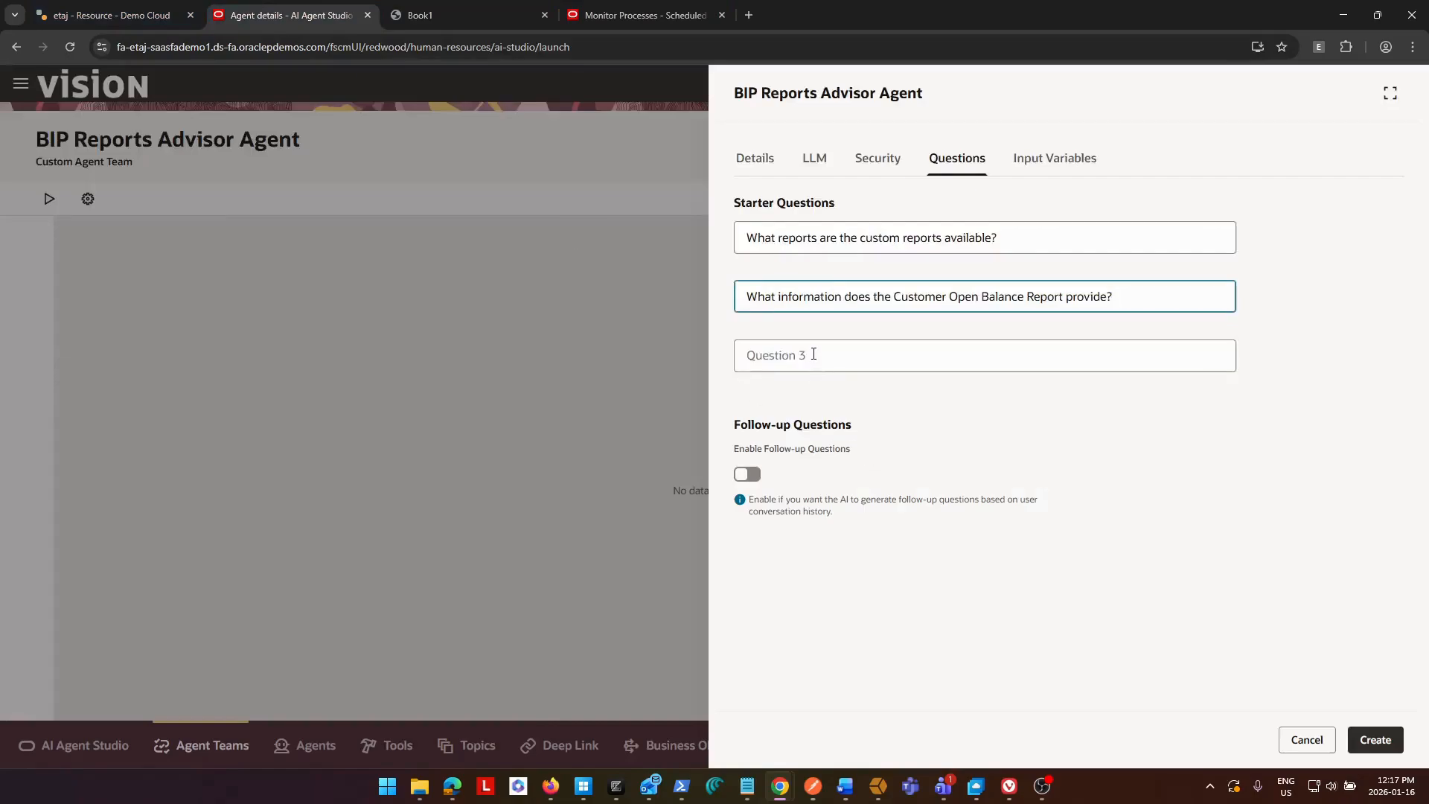
# Fill the third starter question with "Where can i find the Shipment Register report?" and create the agent team.
pyautogui.click(813, 354)
pyautogui.write('where can i f')
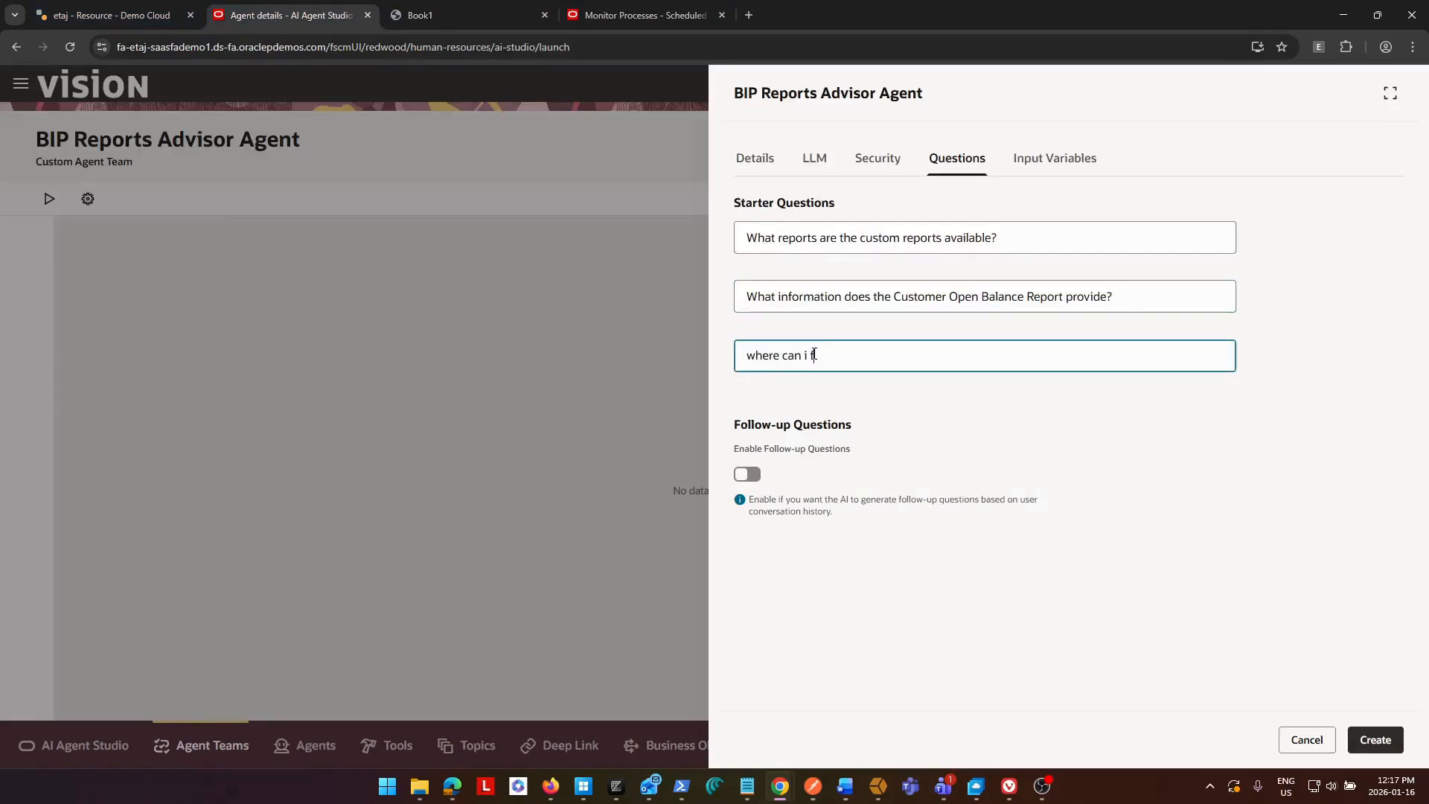
pyautogui.write('ind the Shipment Register report?')
pyautogui.press('Home')
pyautogui.press('Delete')
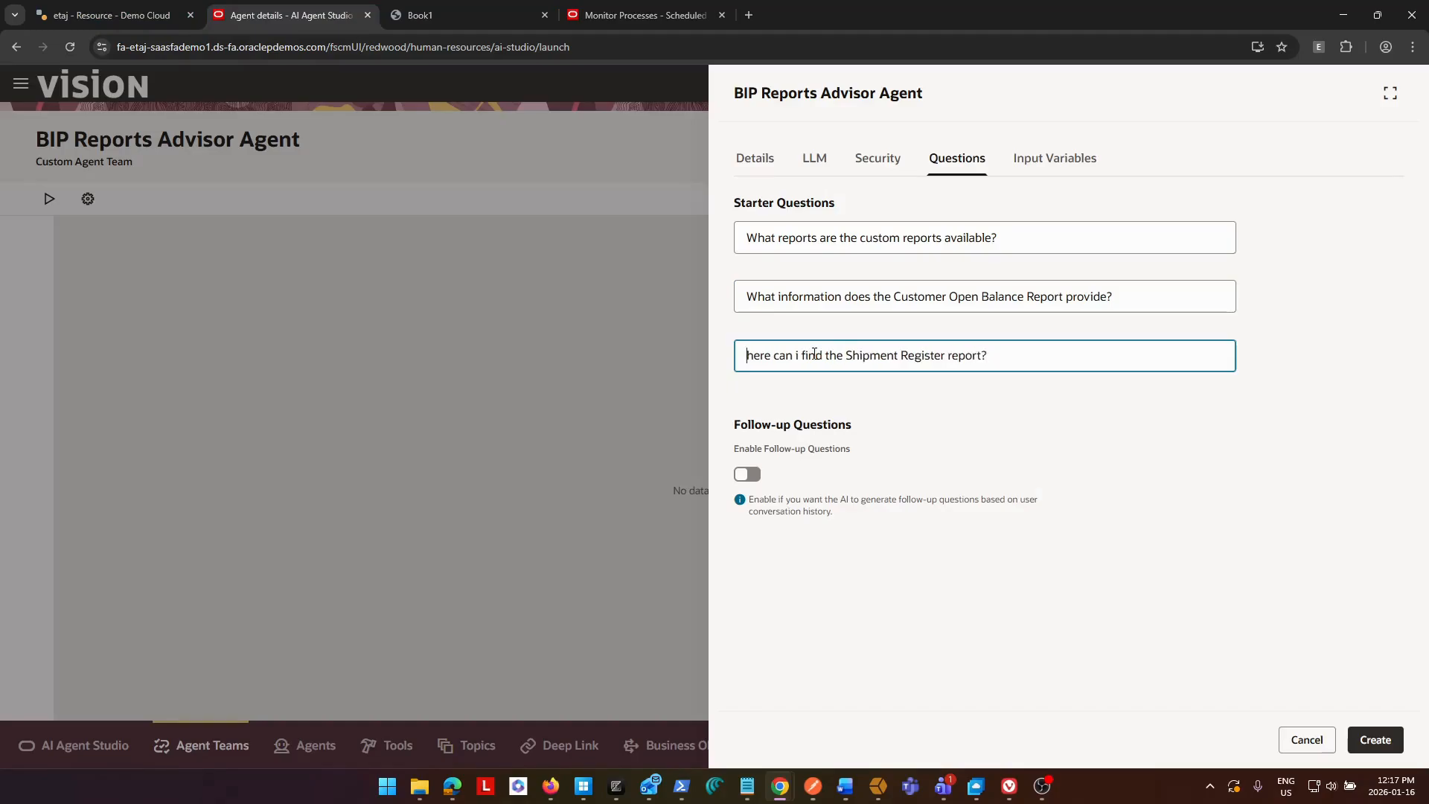
pyautogui.write('W')
pyautogui.click(1375, 739)
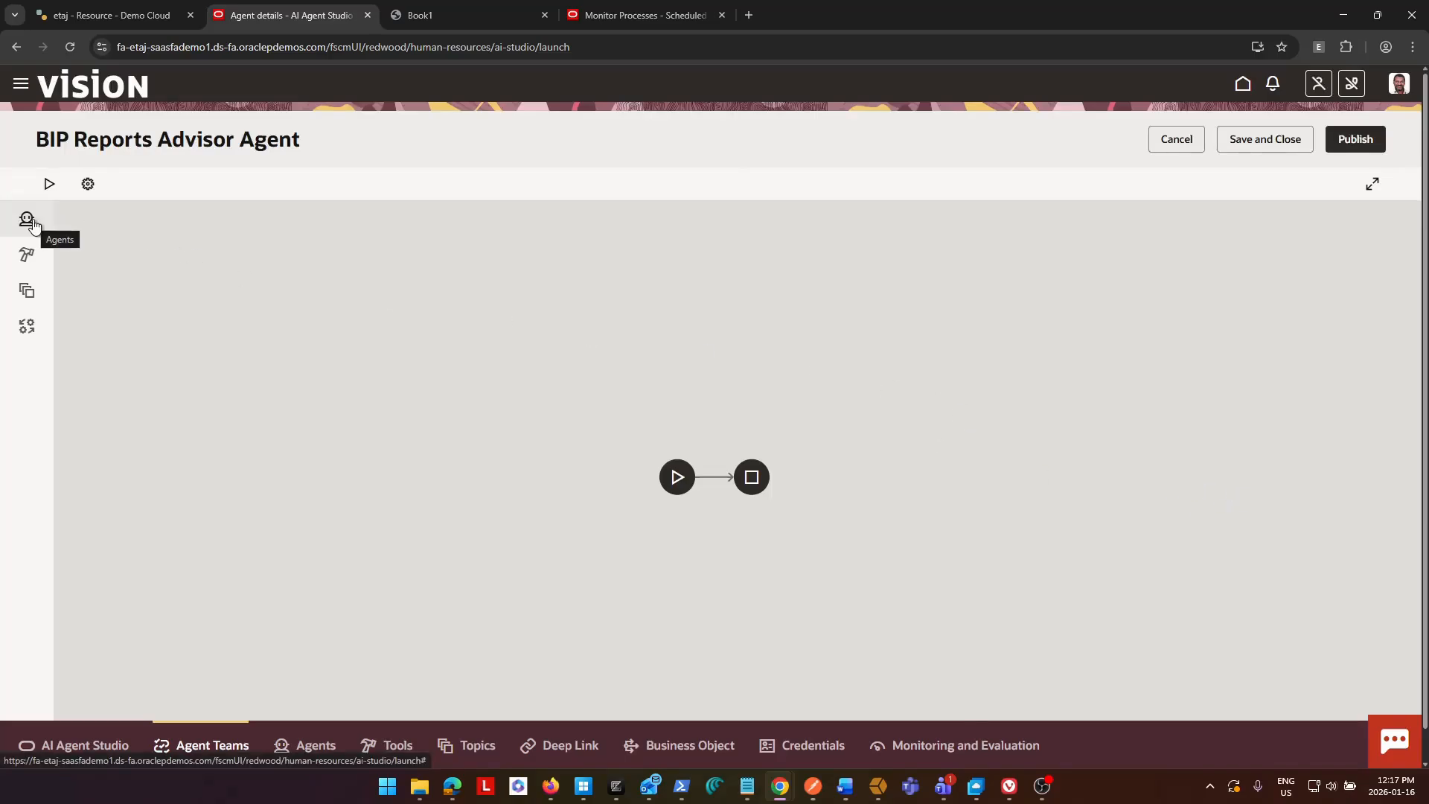
# Search the available agents for BIP and add the BIP Reports Advisor Agent to the team's flow.
pyautogui.click(28, 220)
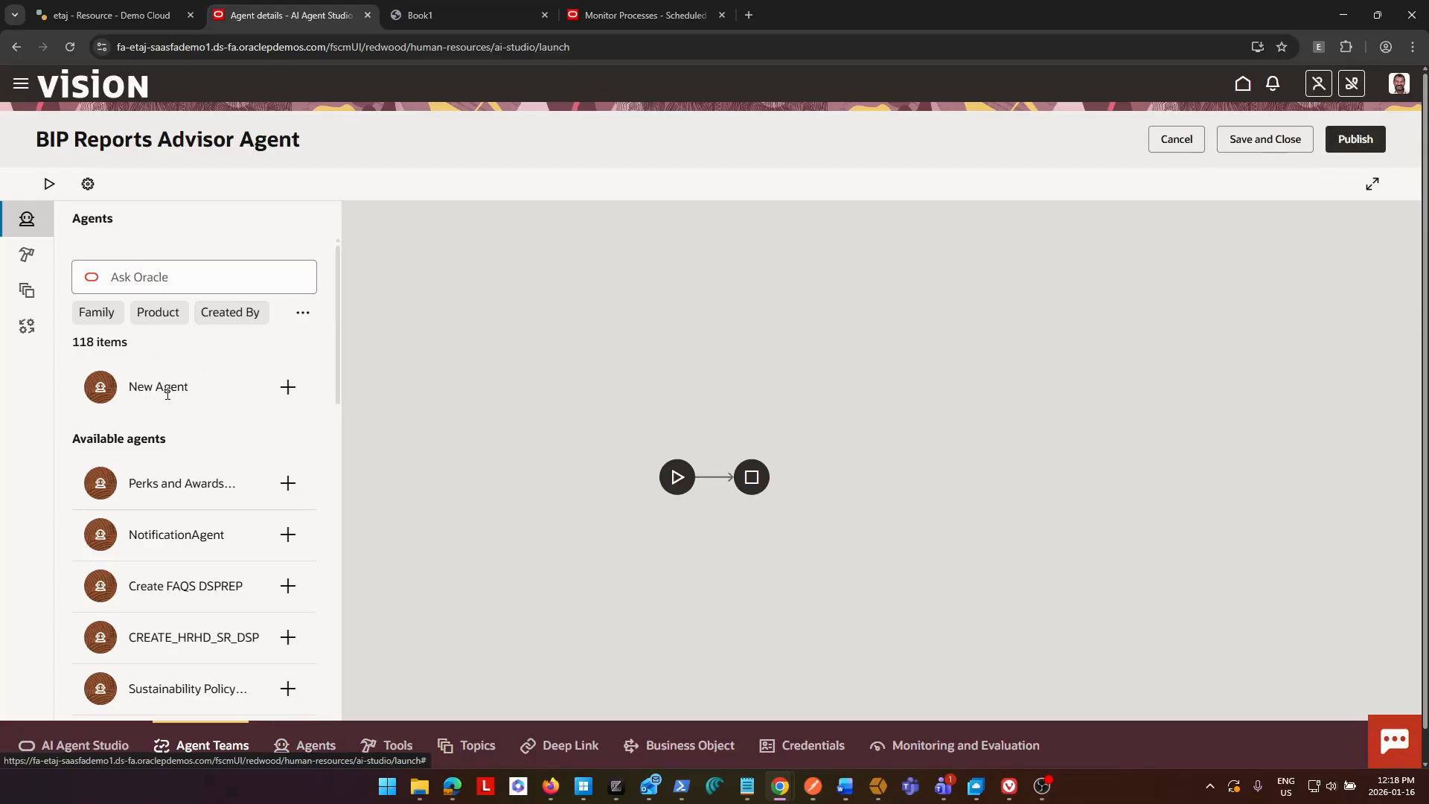
pyautogui.click(166, 280)
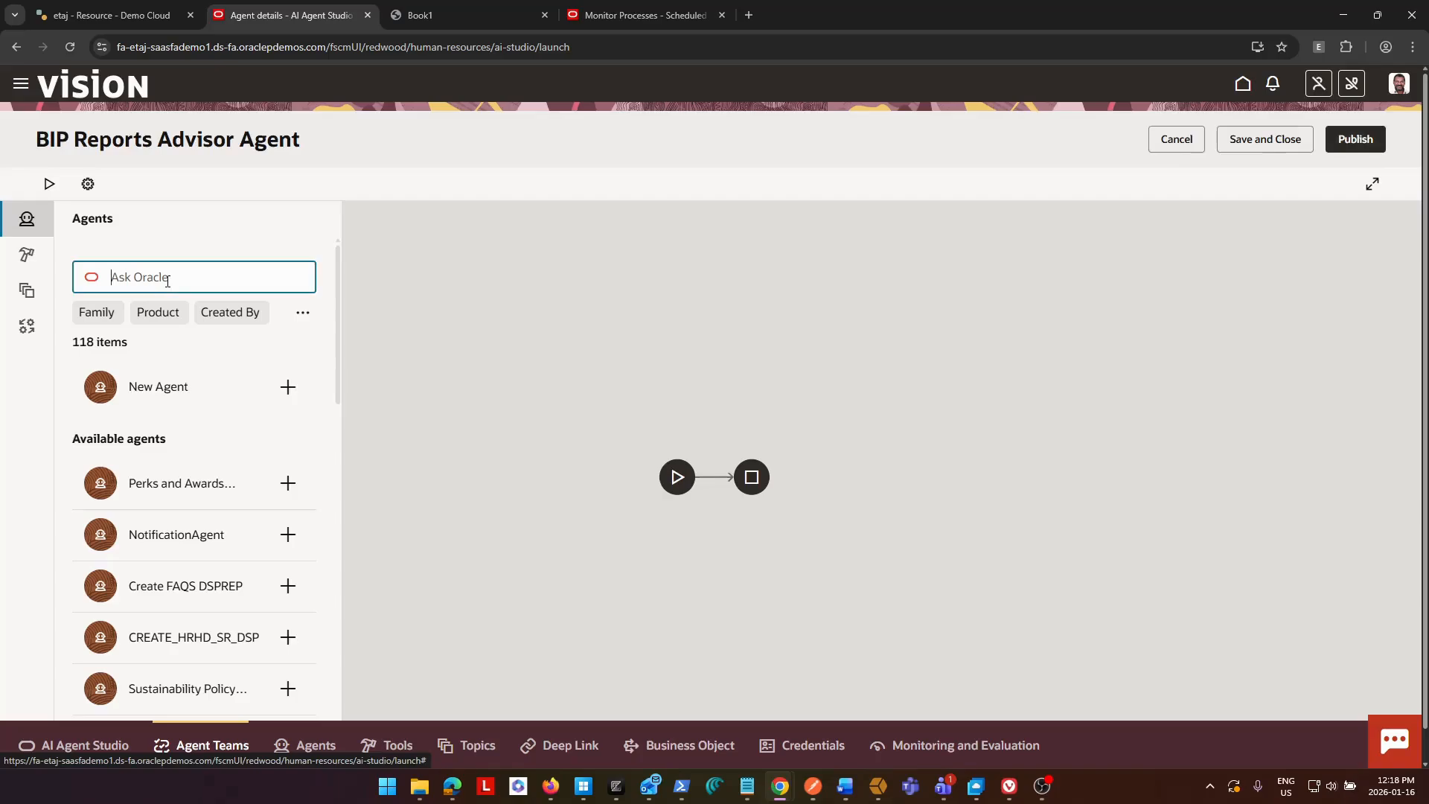
pyautogui.write('BIP')
pyautogui.press('Return')
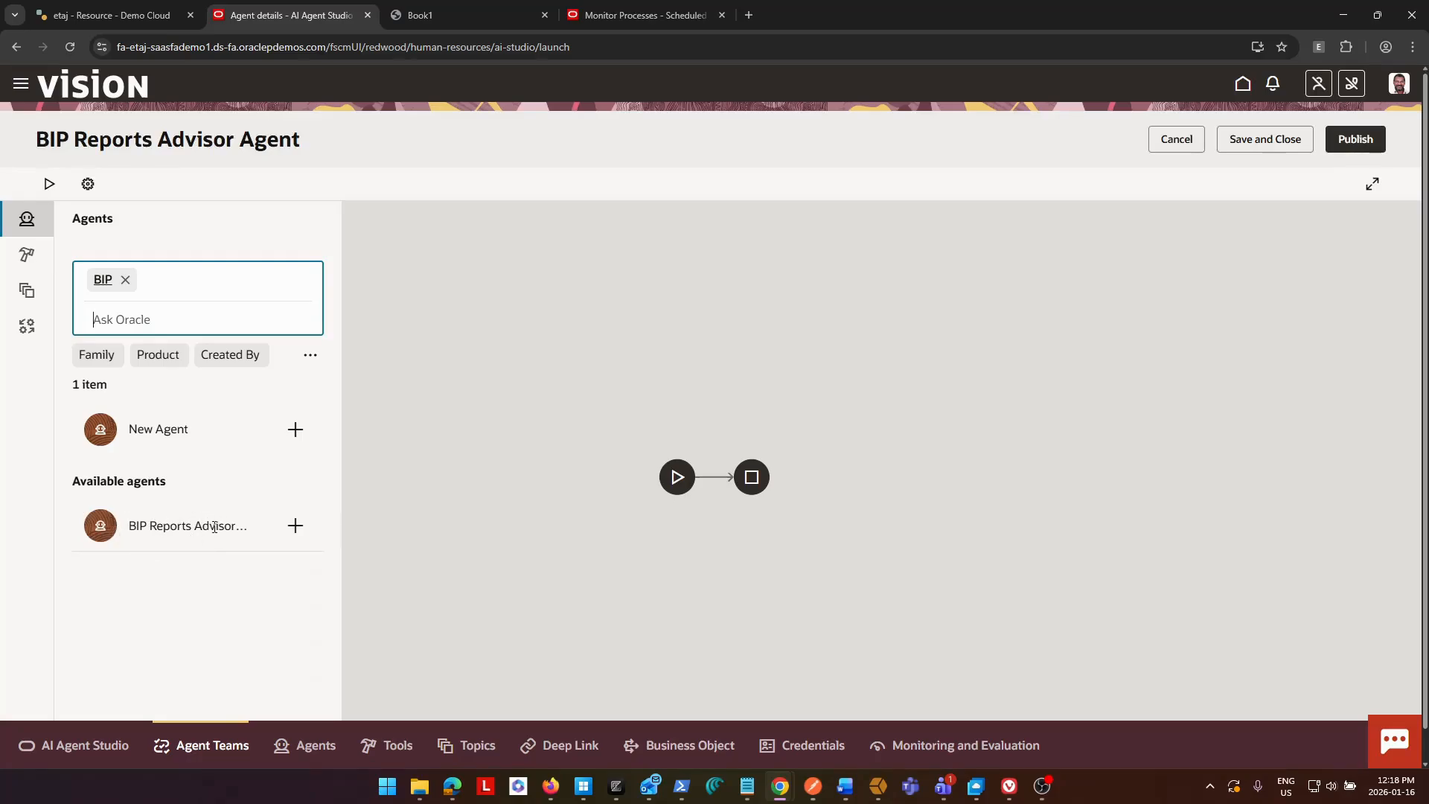
pyautogui.click(296, 485)
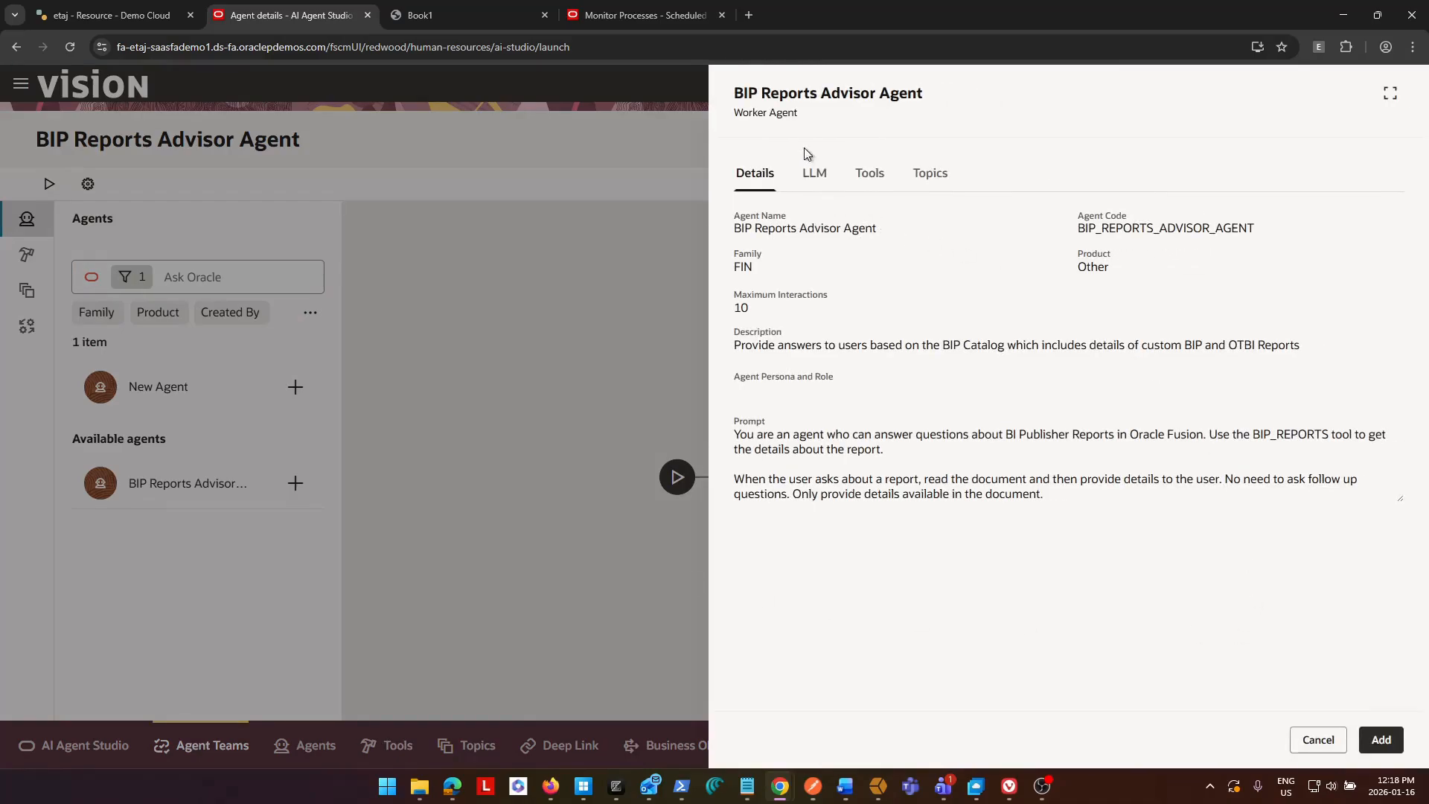
pyautogui.click(1380, 739)
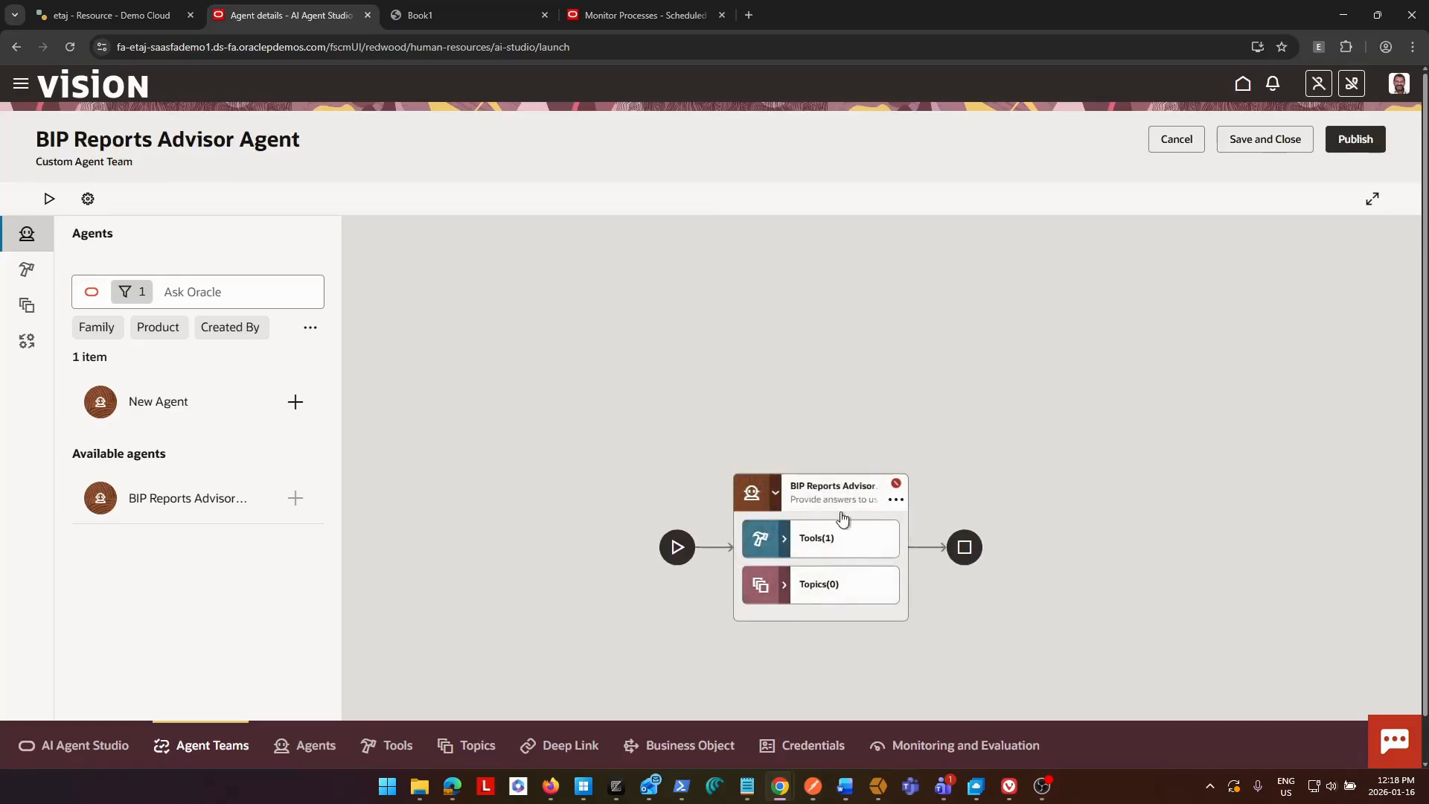
pyautogui.moveTo(810, 501); pyautogui.dragTo(720, 369)
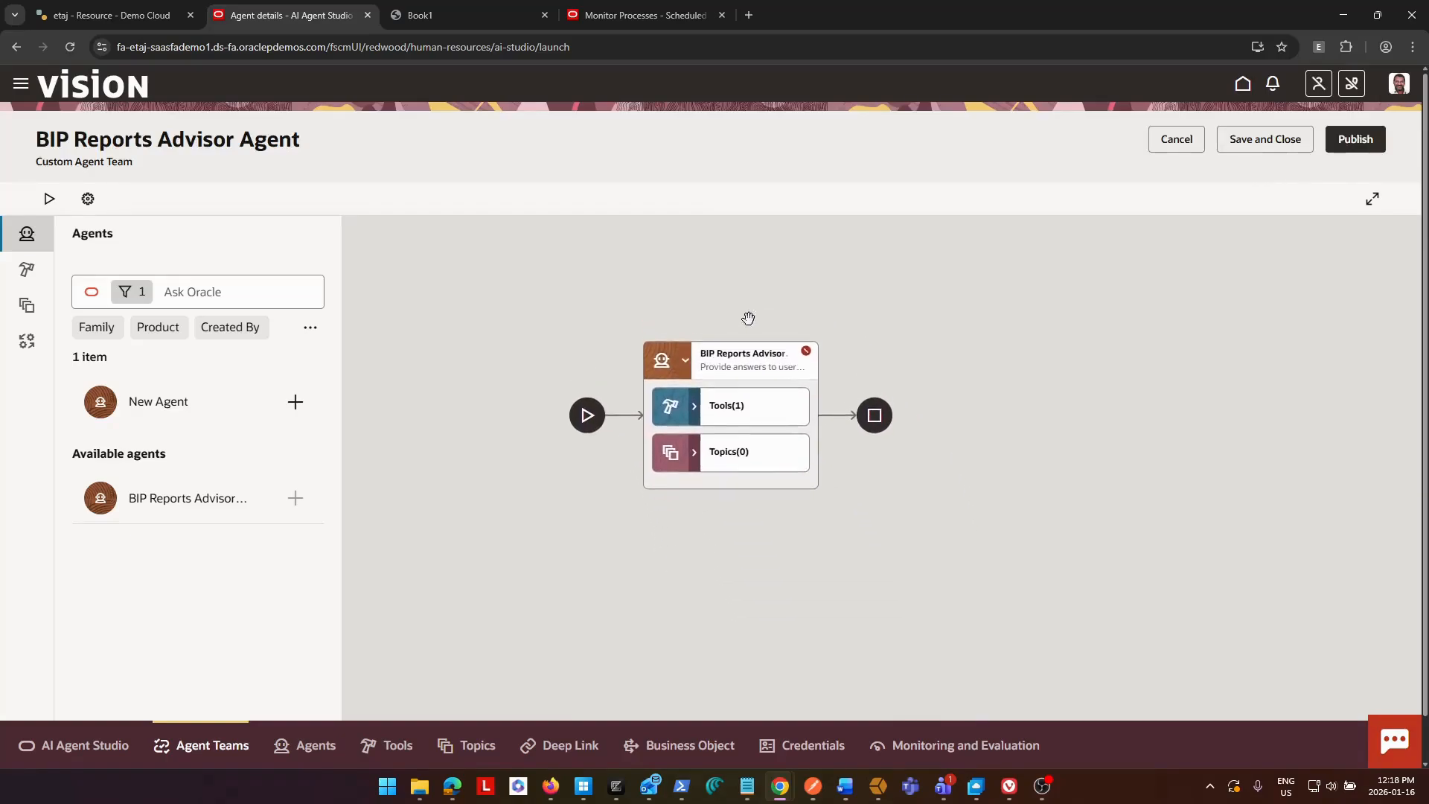
# Reopen the team's settings and review its LLM, security, starter questions and general details.
pyautogui.click(86, 203)
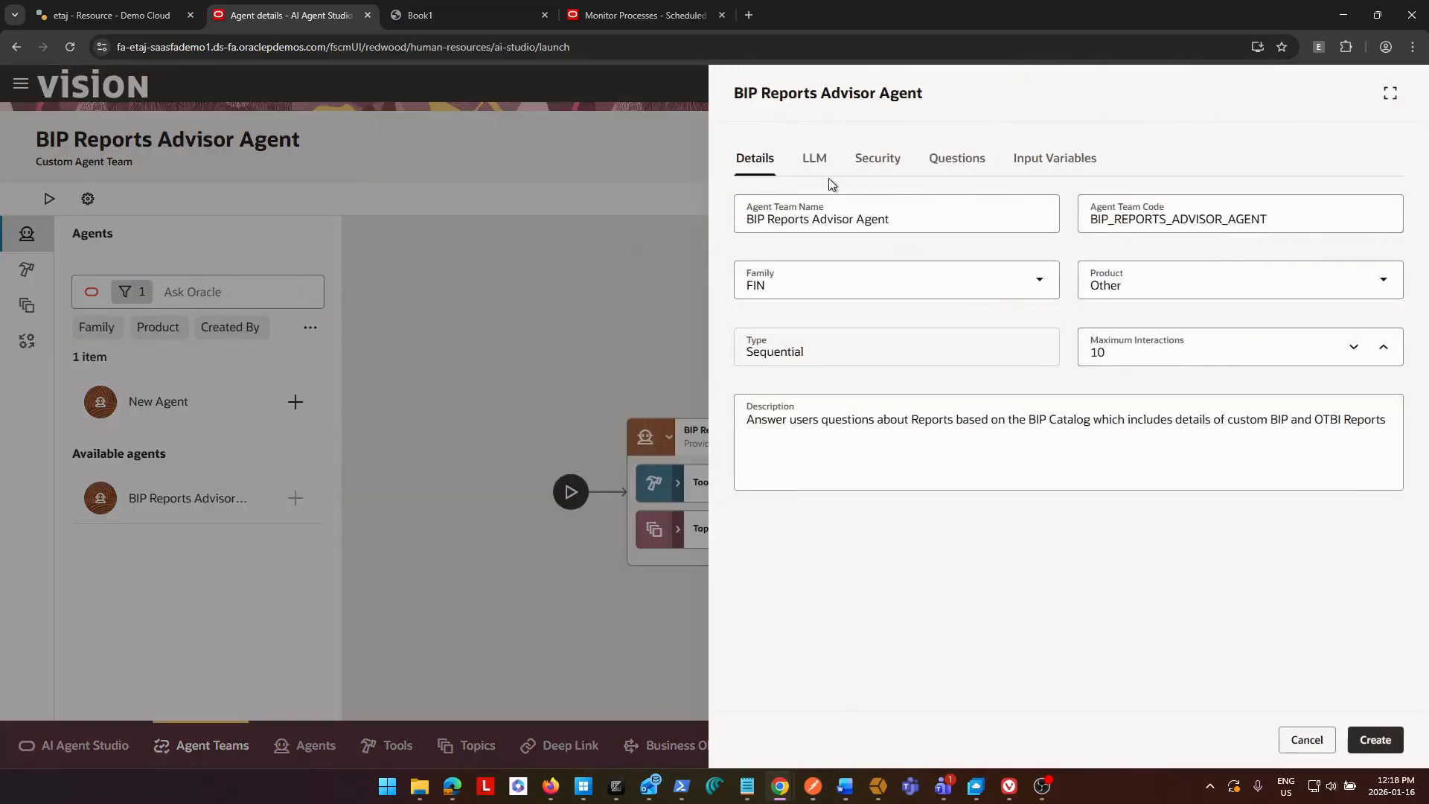
pyautogui.click(818, 165)
pyautogui.click(886, 159)
pyautogui.click(971, 162)
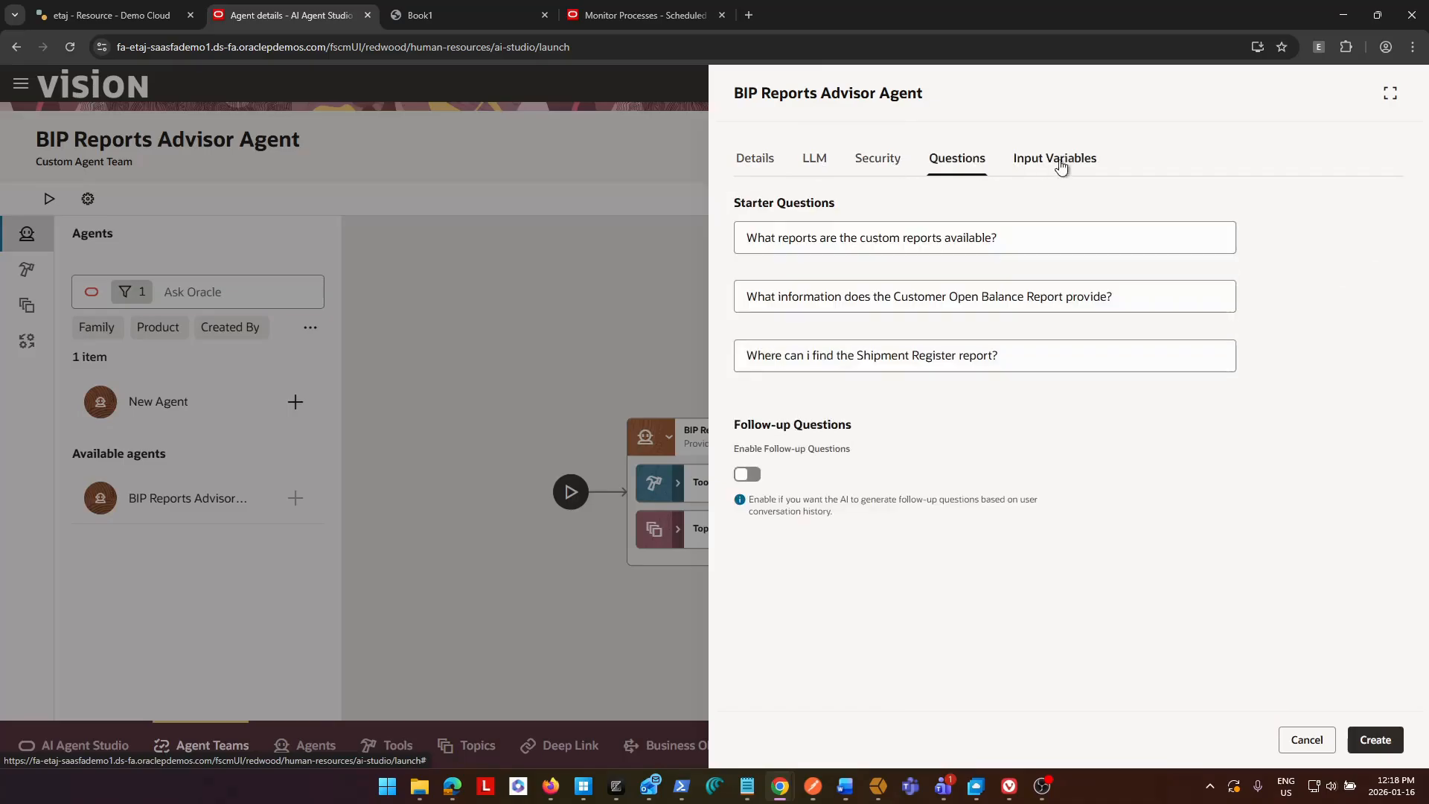
pyautogui.click(750, 166)
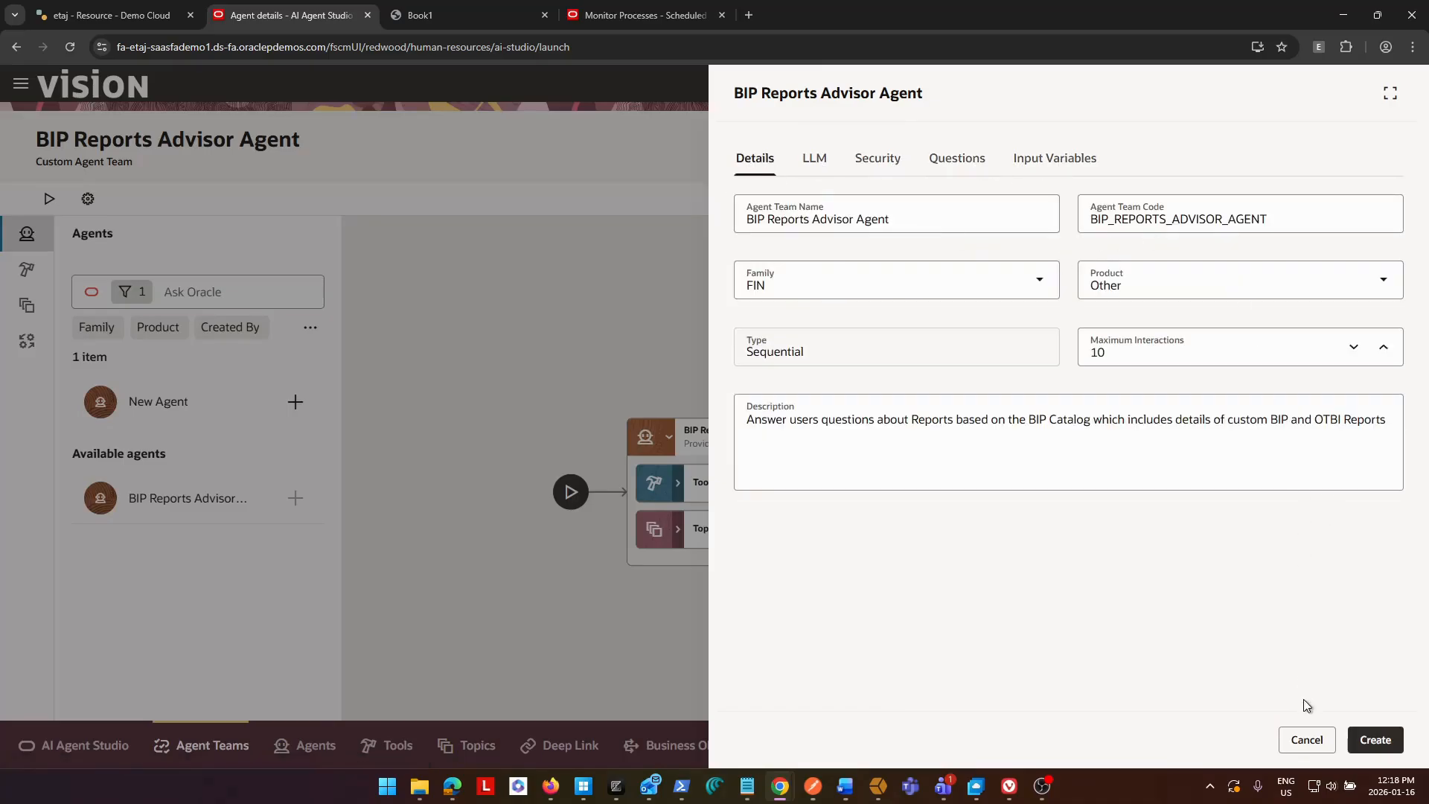
# Leave the team settings and review the details of the BIP Reports Advisor Agent and its BIP Reports Advisor document tool.
pyautogui.click(1312, 745)
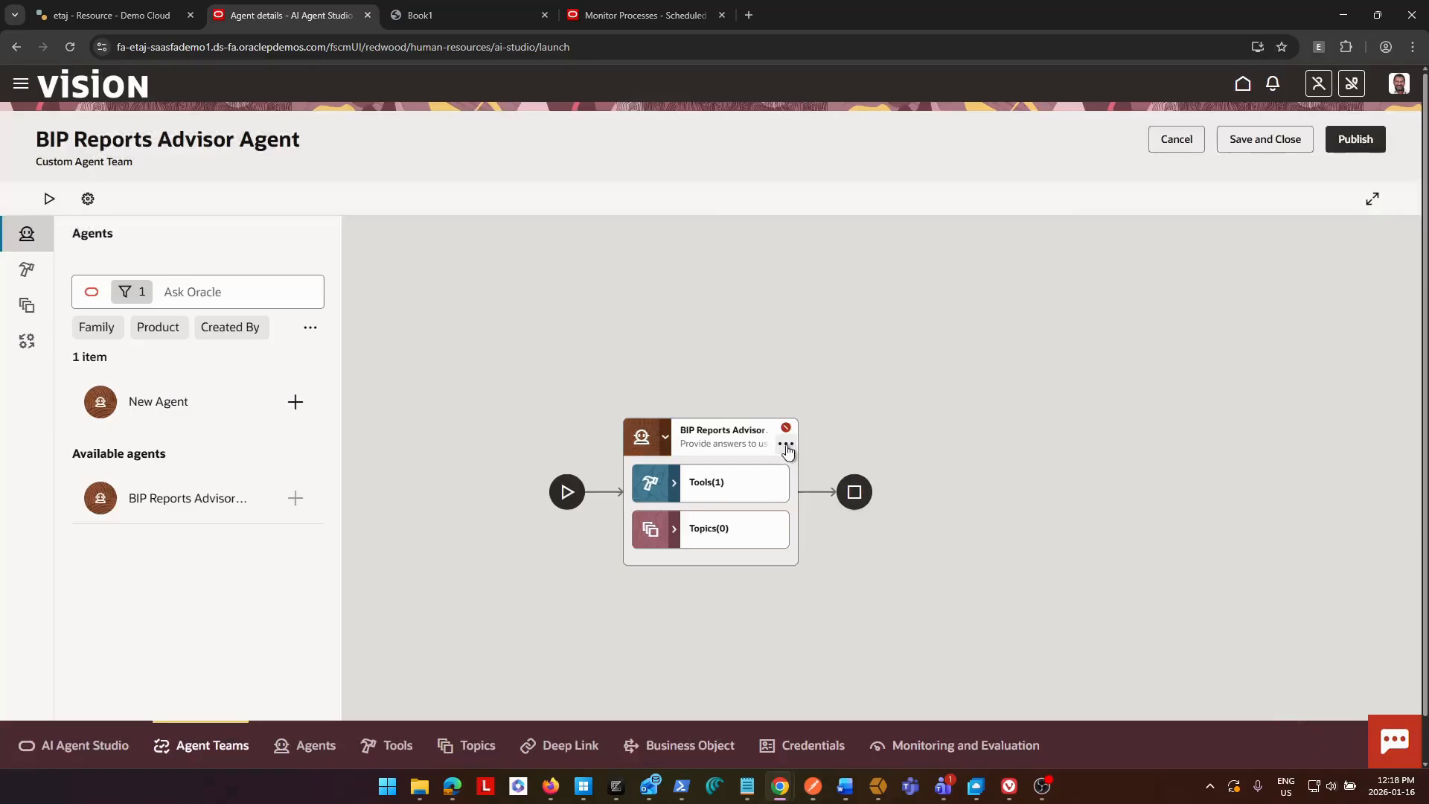
pyautogui.click(787, 446)
pyautogui.click(832, 482)
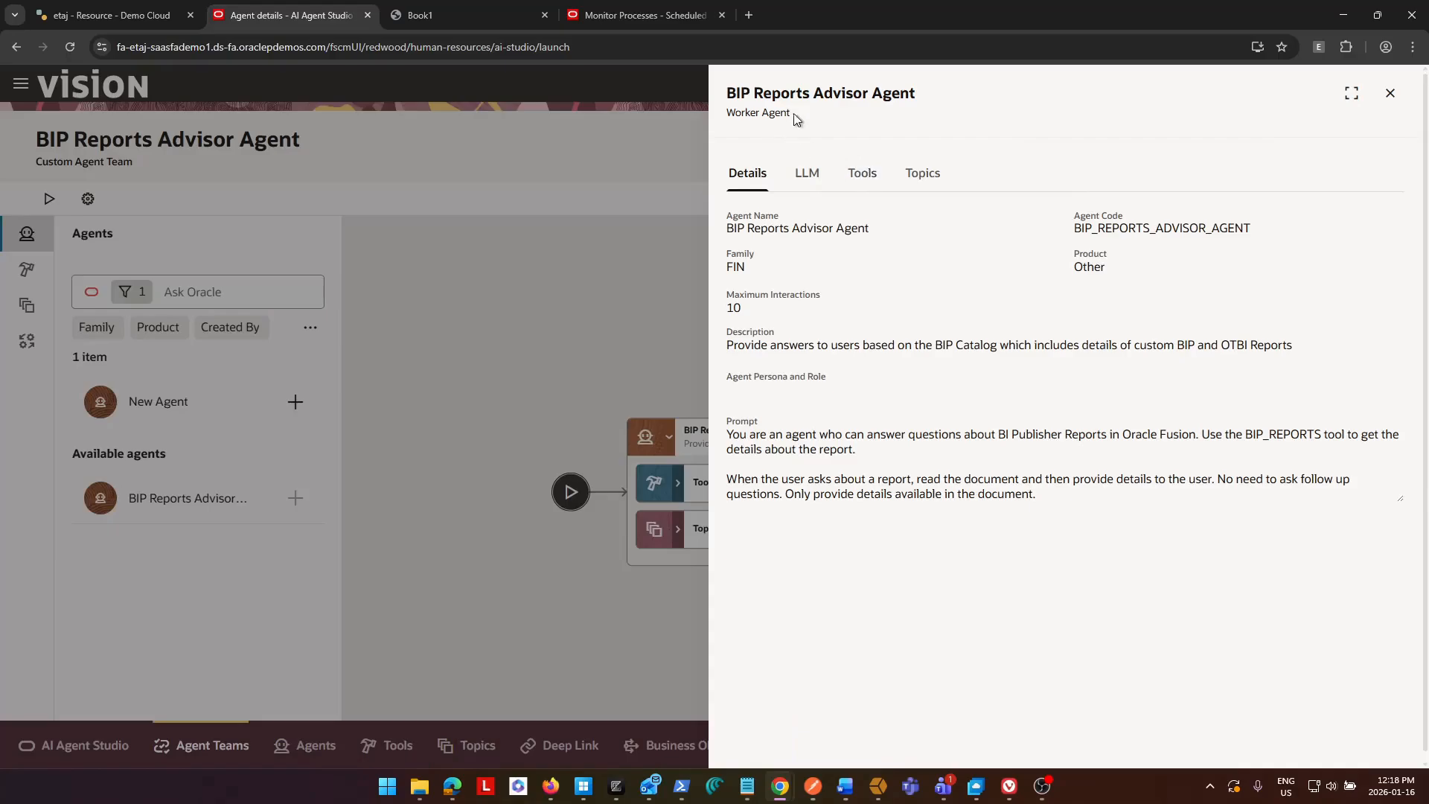
pyautogui.click(1390, 94)
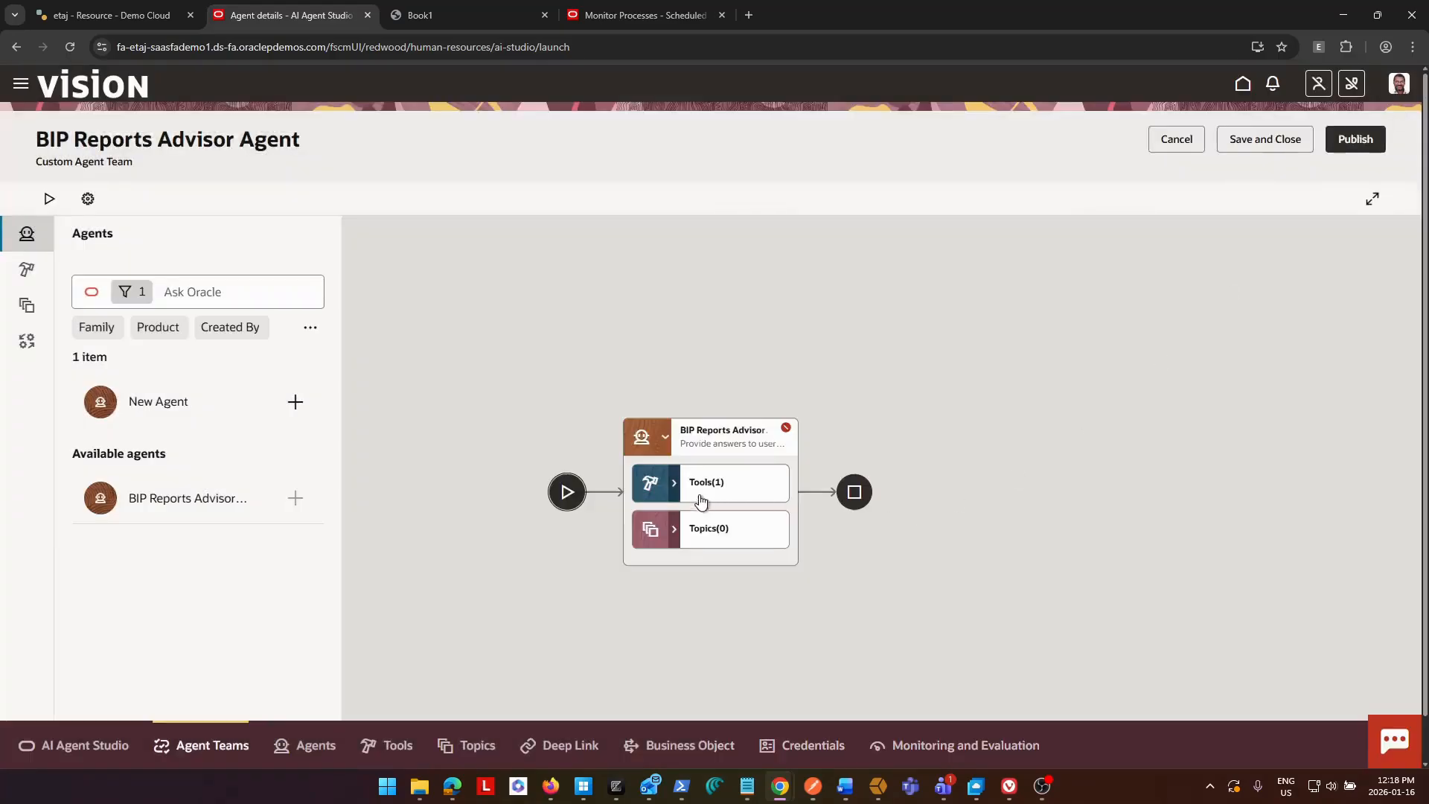
pyautogui.click(674, 485)
pyautogui.click(787, 537)
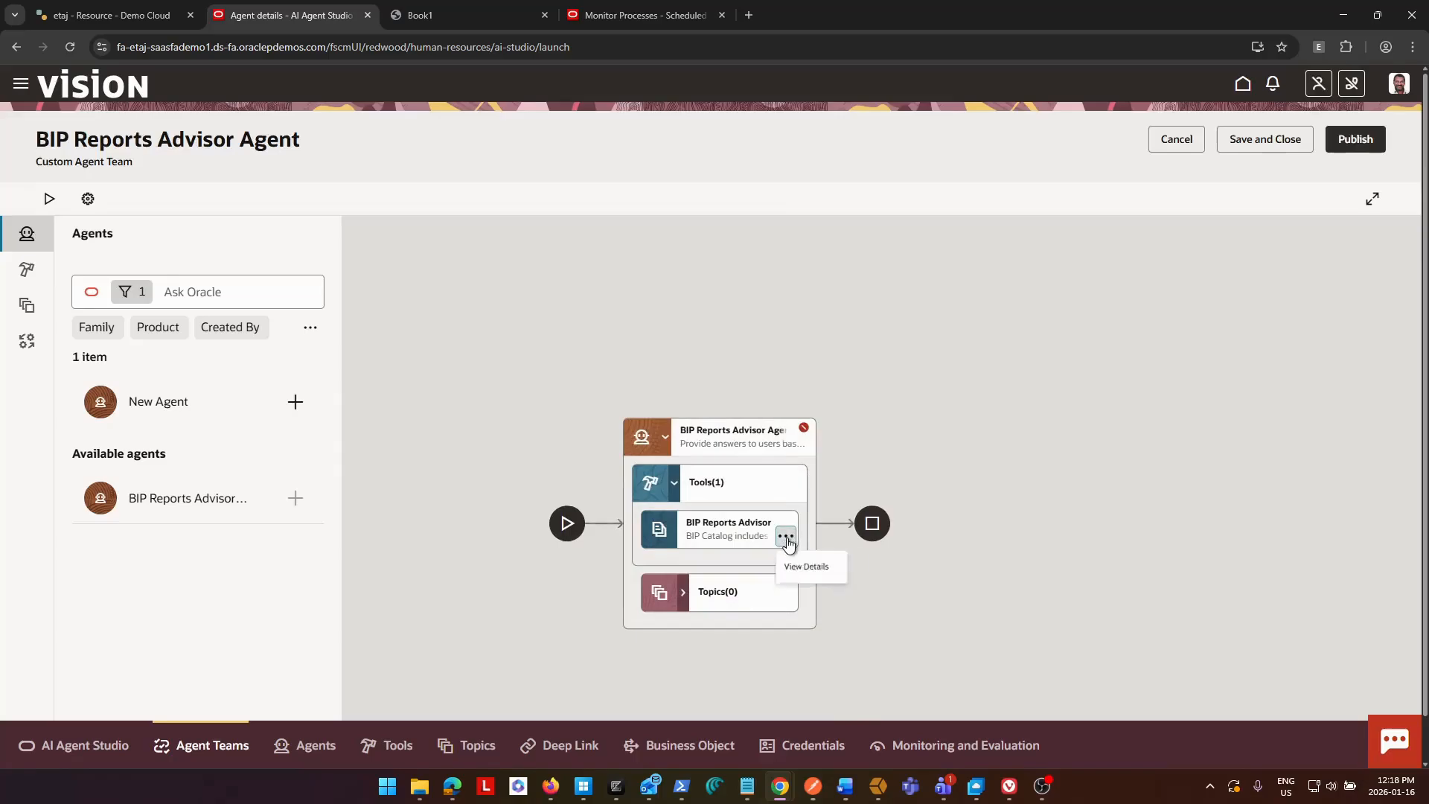
pyautogui.click(826, 574)
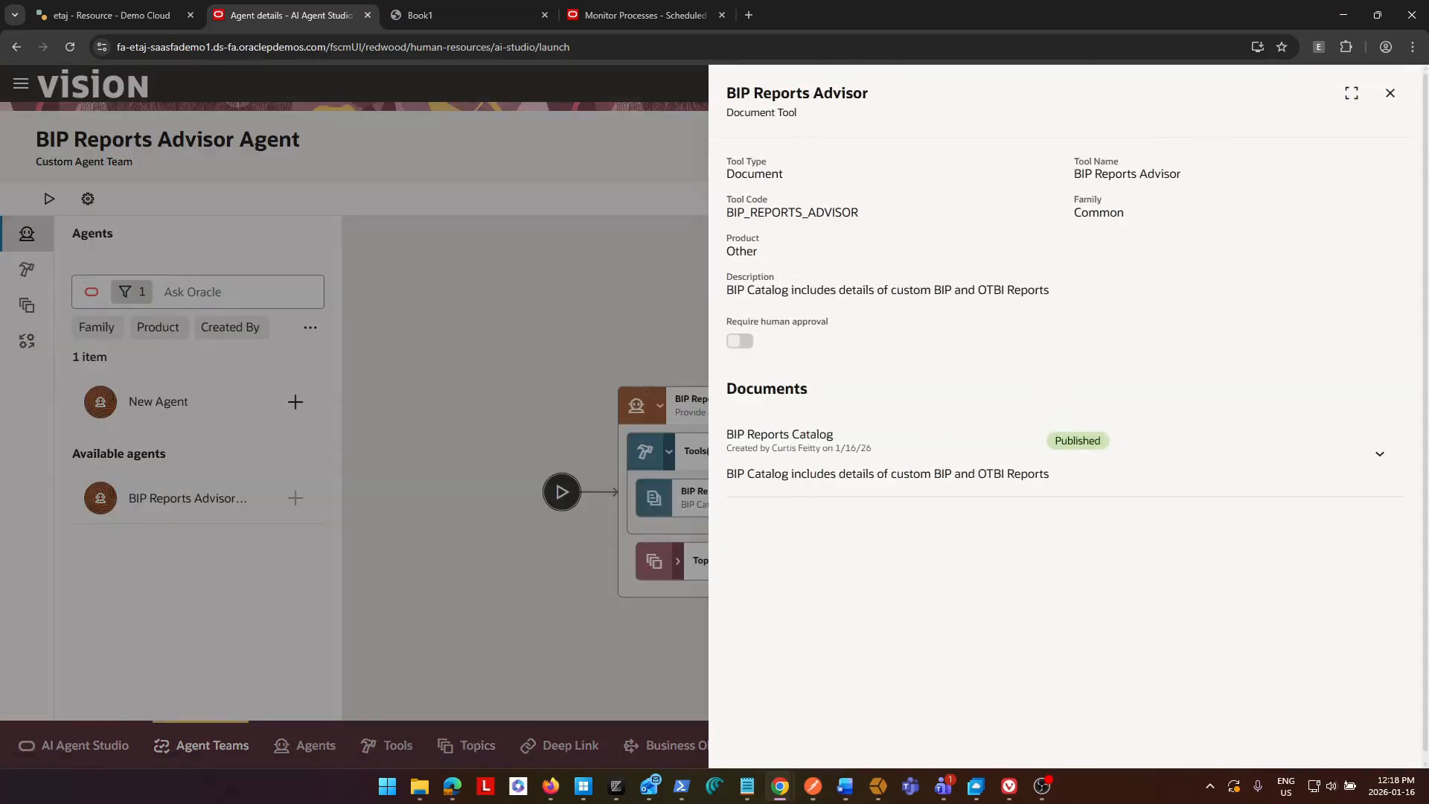
pyautogui.click(1390, 93)
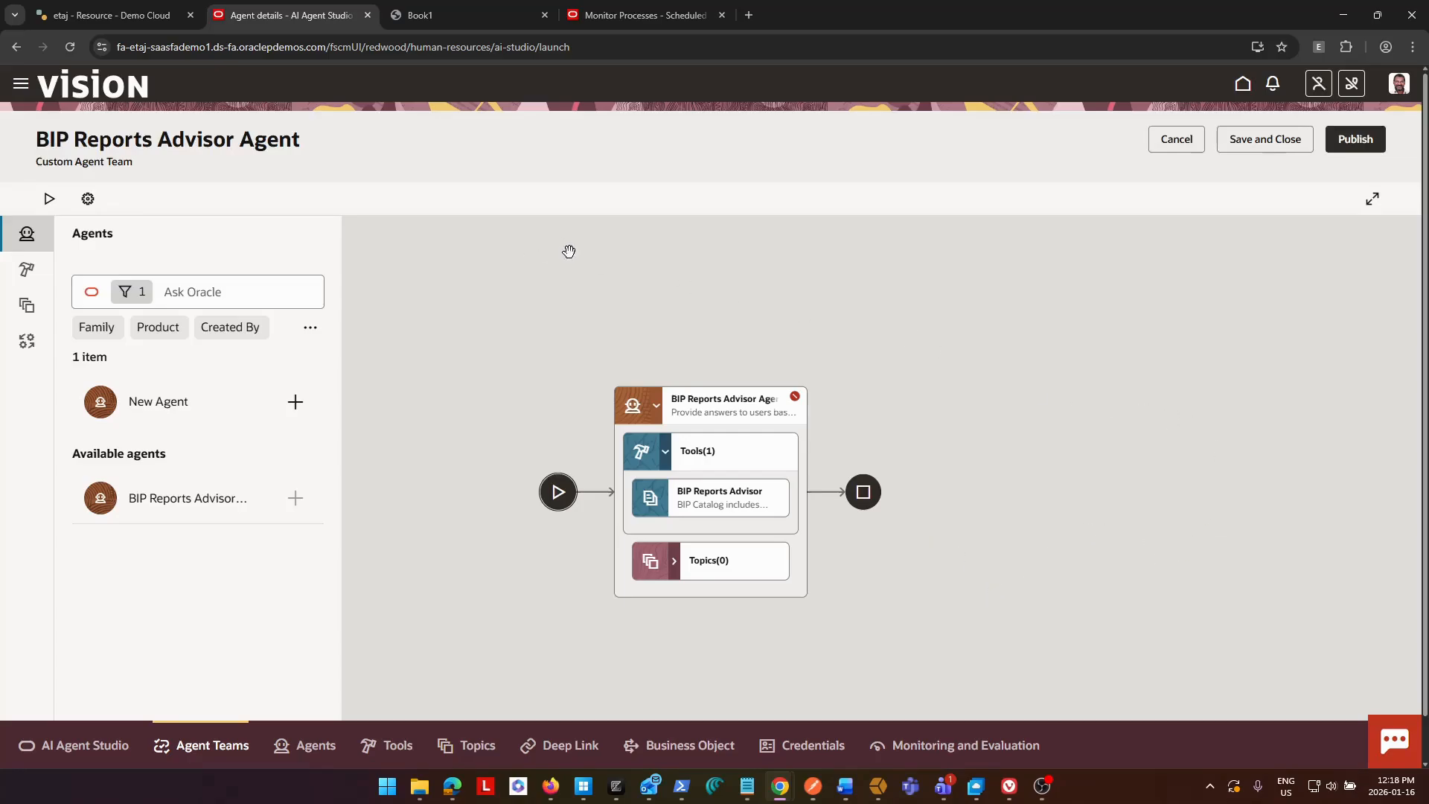
# Test the agent team with the starter question "What reports are the custom reports available?" and check the sources of its answer.
pyautogui.click(50, 199)
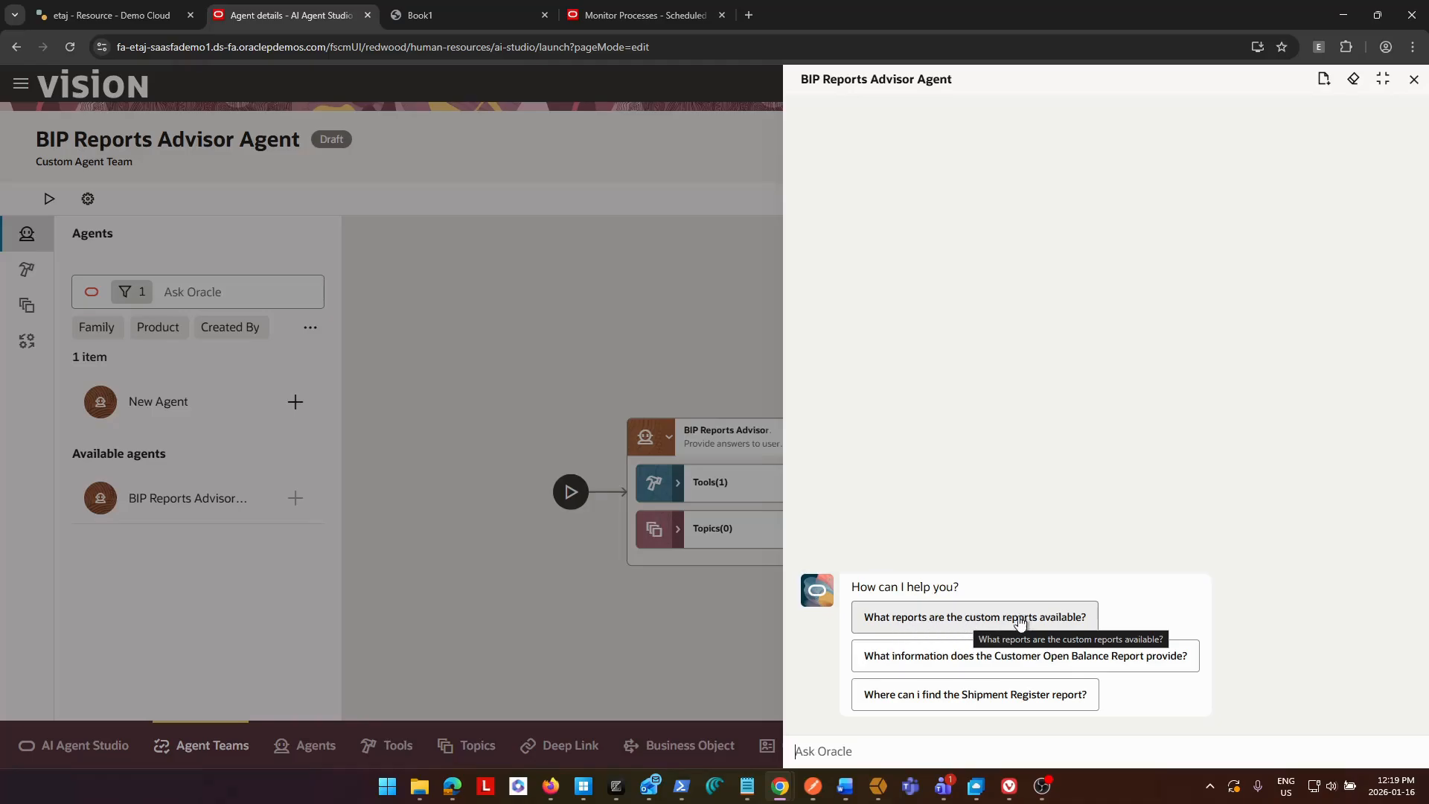
pyautogui.click(948, 626)
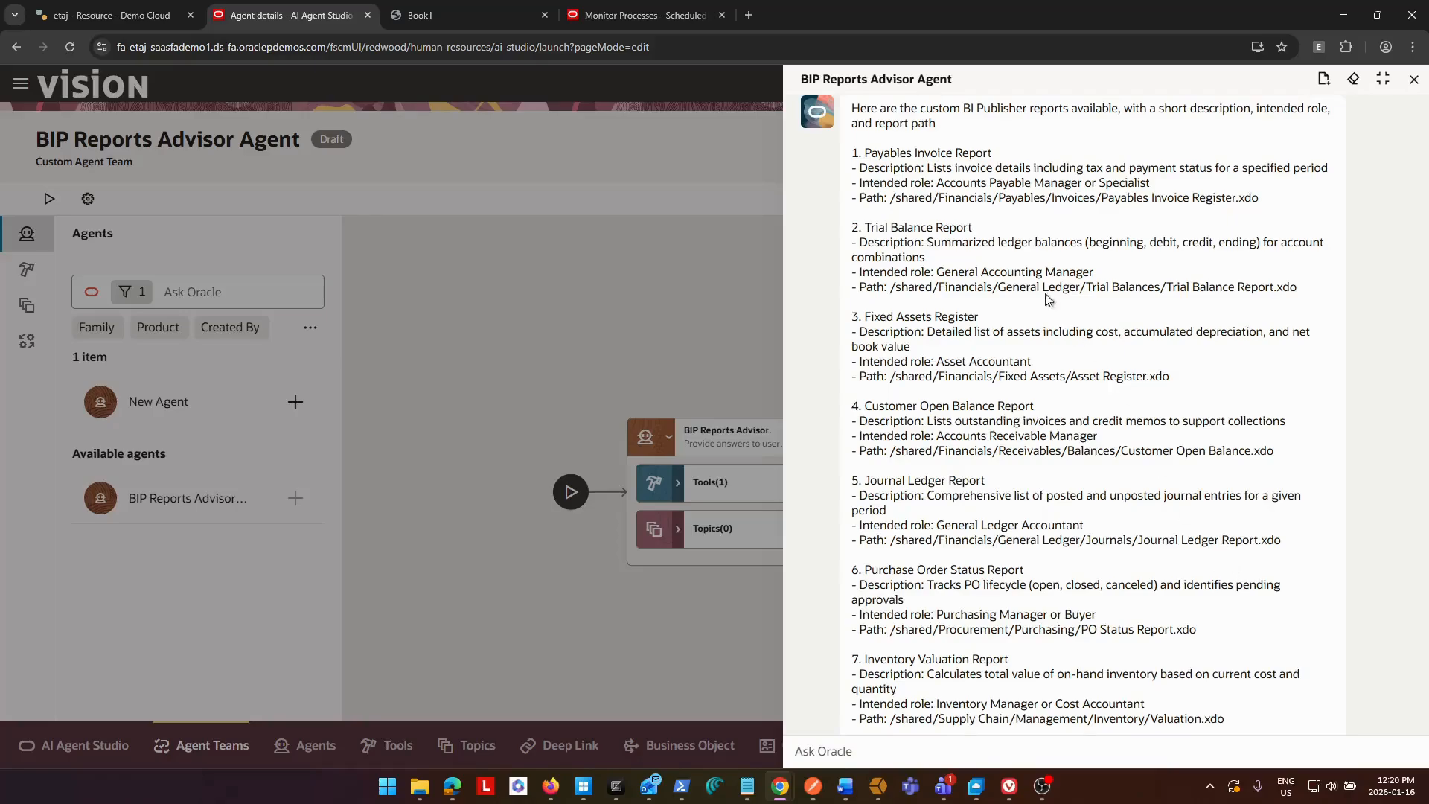
pyautogui.scroll(-2, 882, 184)
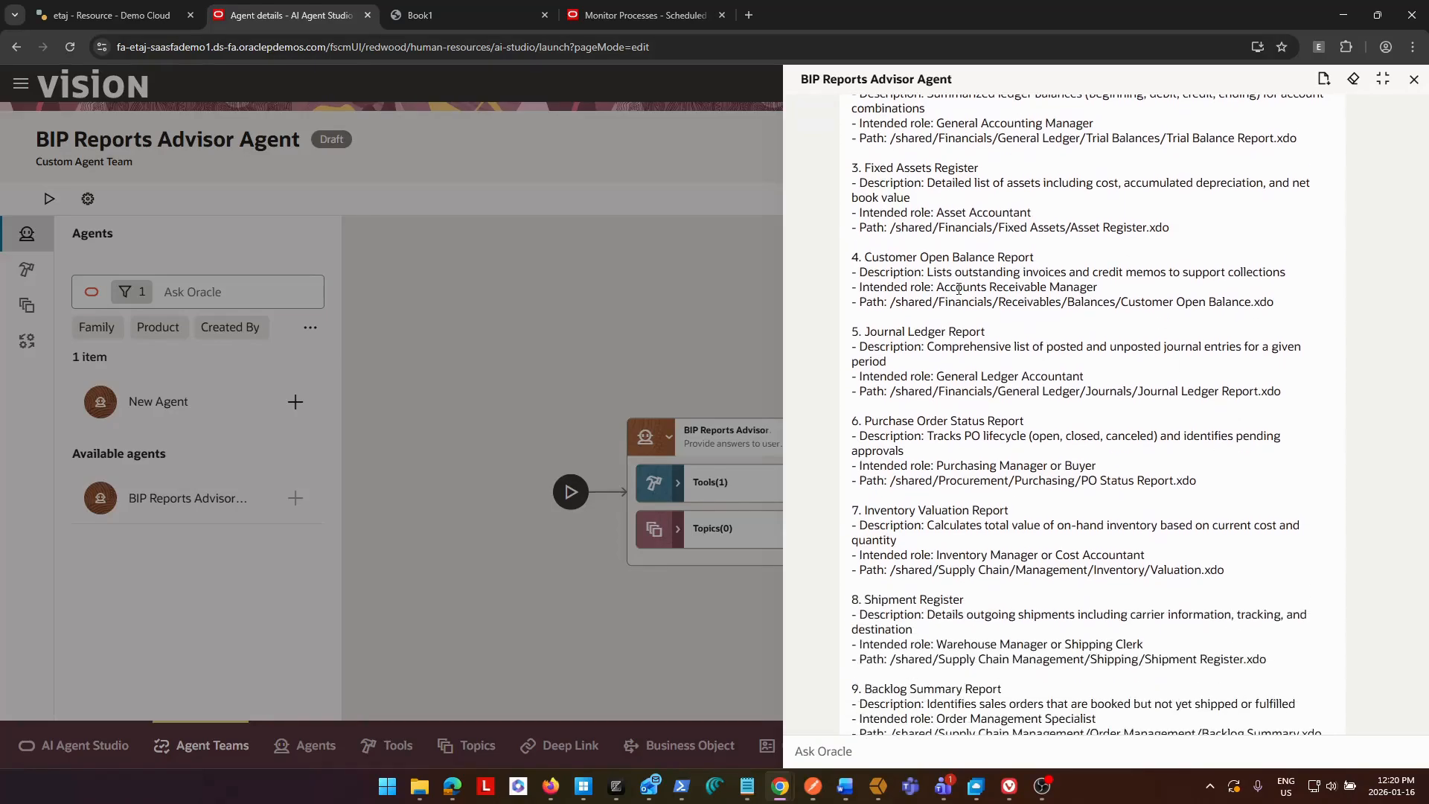
pyautogui.scroll(-3, 958, 288)
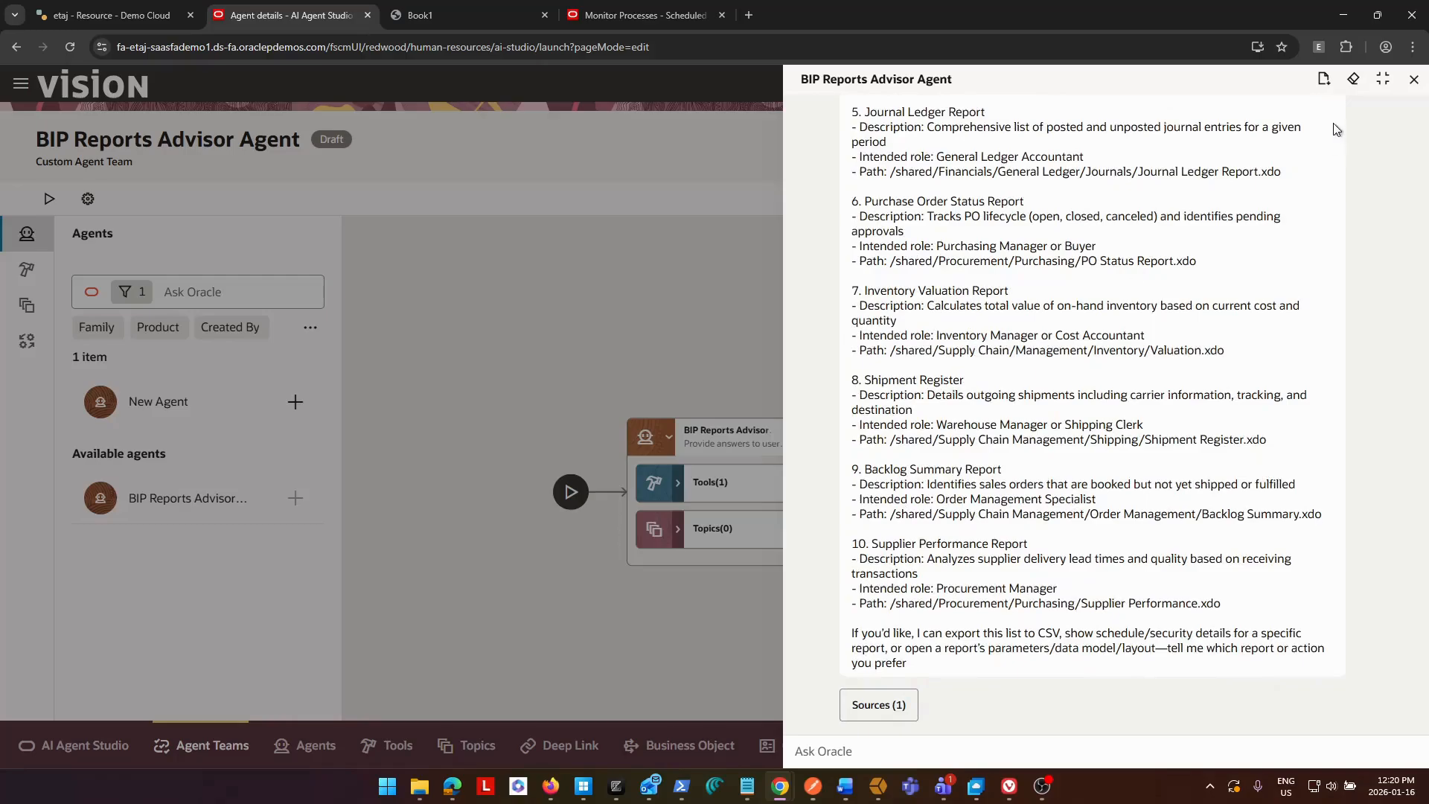
pyautogui.click(904, 704)
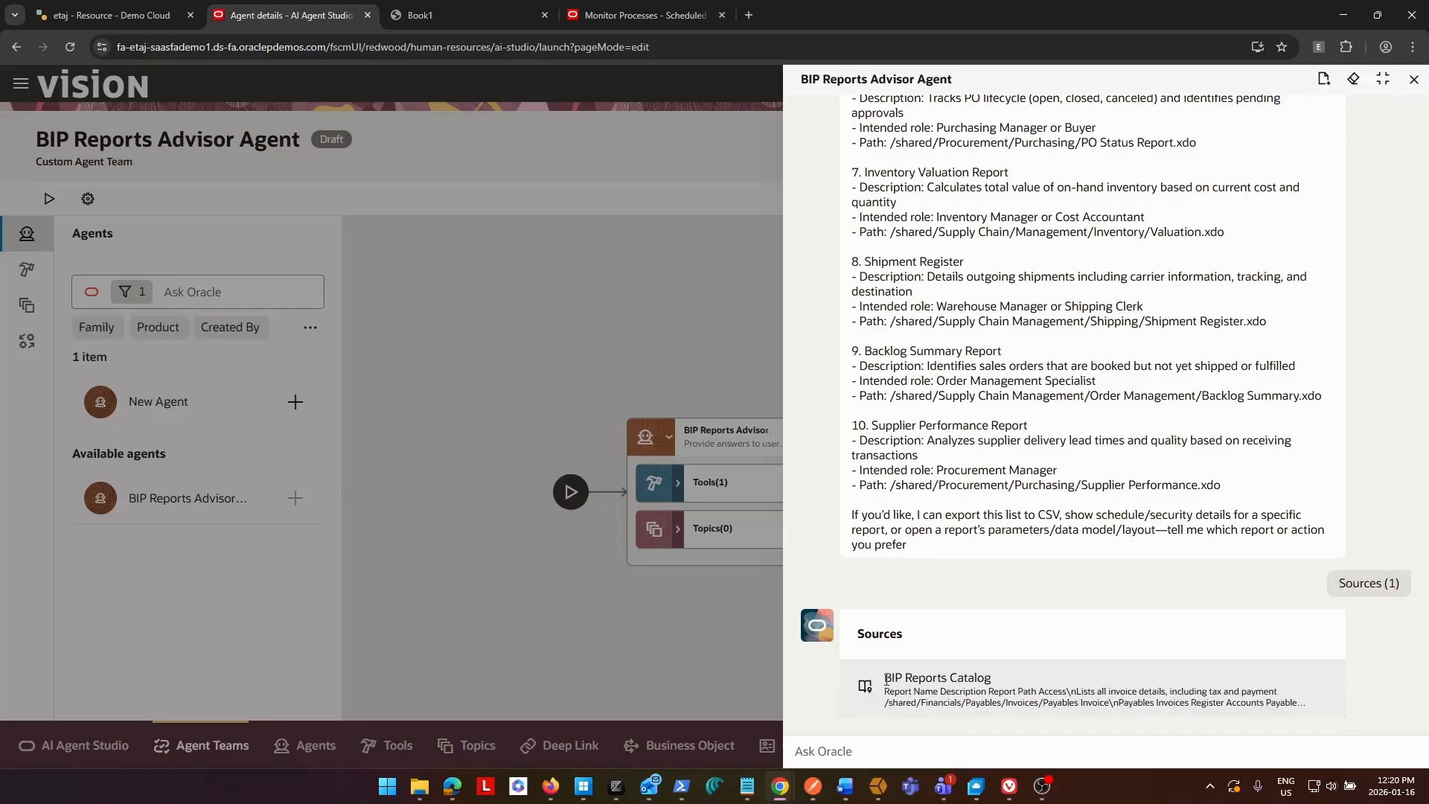
pyautogui.moveTo(886, 679); pyautogui.dragTo(992, 679)
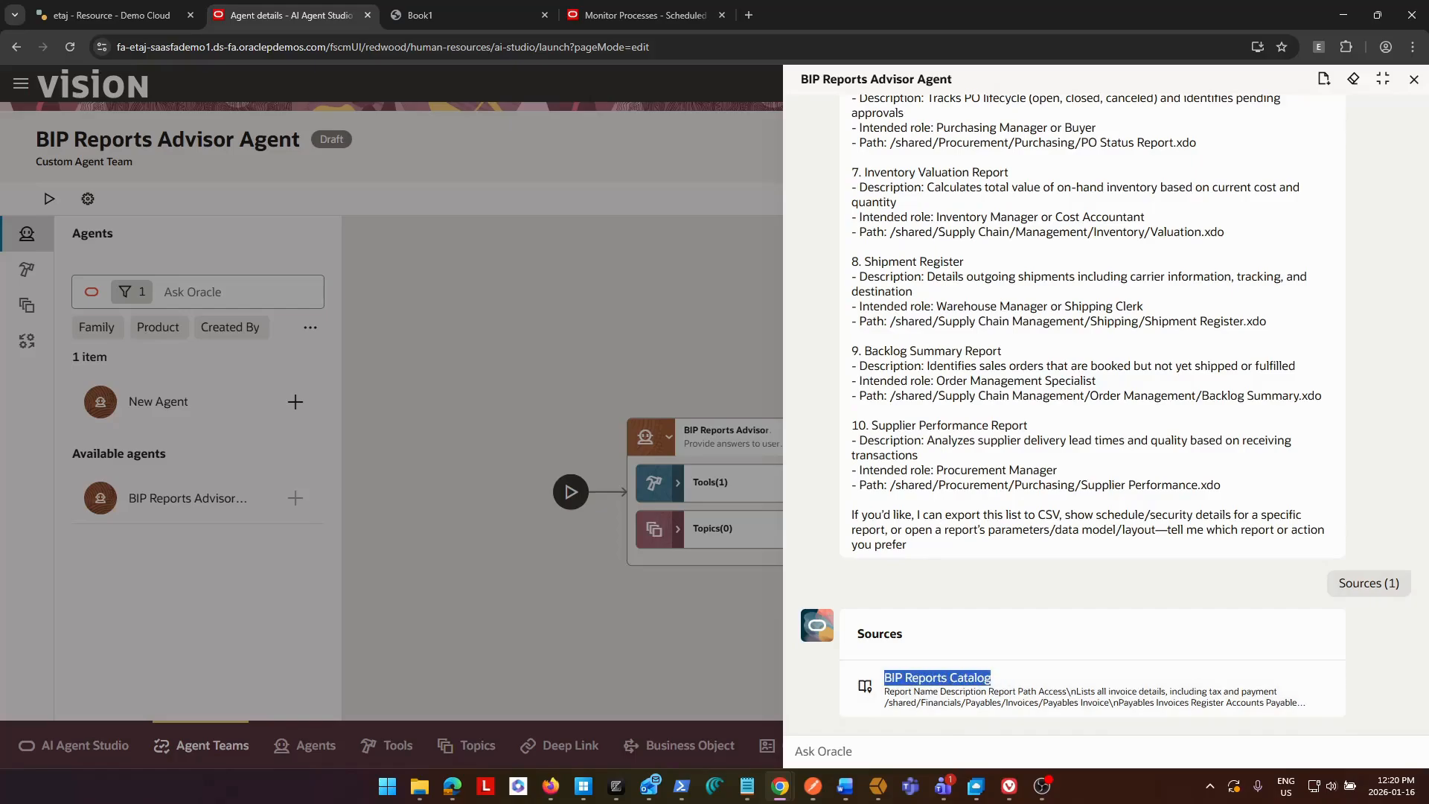
pyautogui.scroll(2, 1351, 309)
pyautogui.scroll(-2, 1157, 625)
# Copy the report name Backlog Summary Report from the Book1 PDF and return to the agent test chat.
pyautogui.click(436, 22)
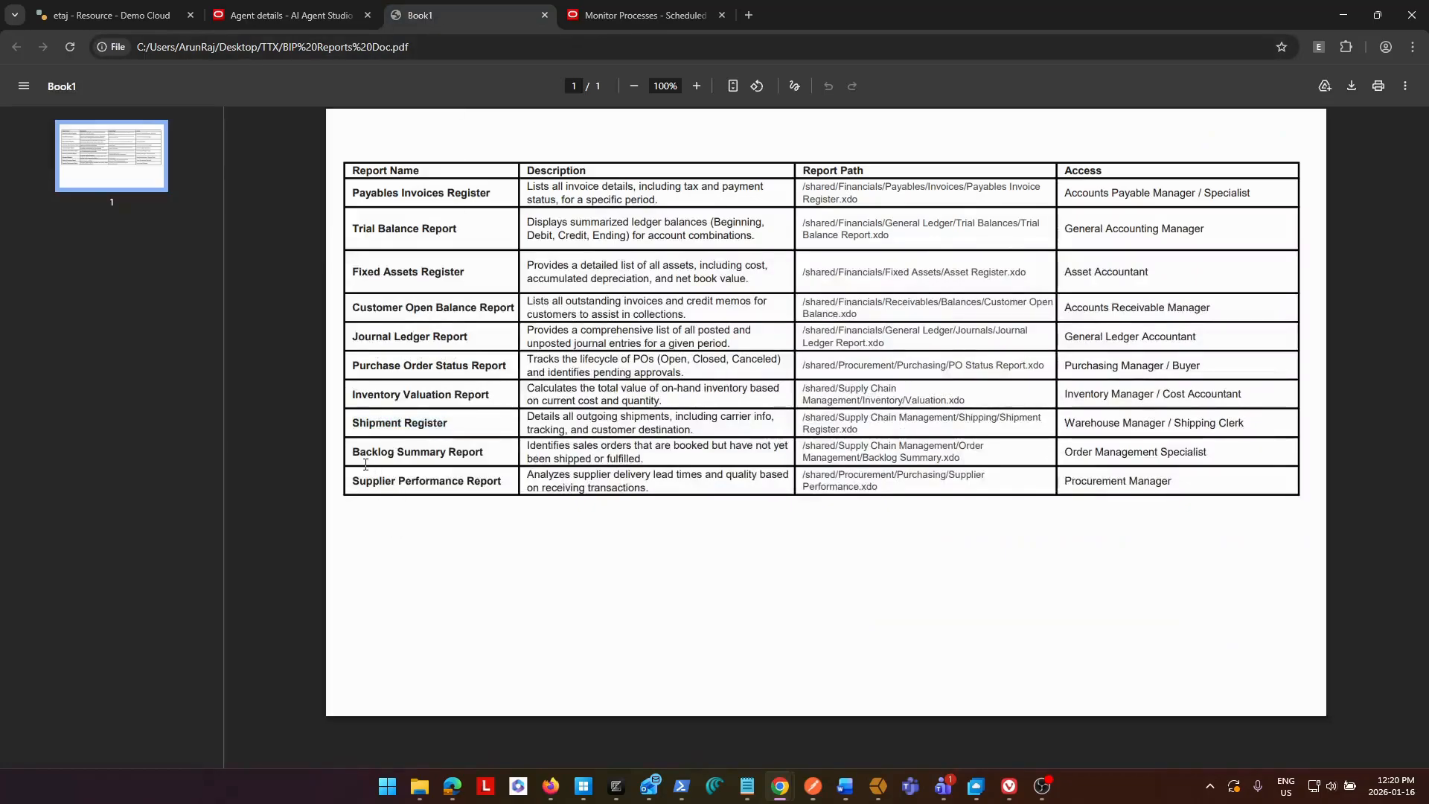
pyautogui.moveTo(352, 452); pyautogui.dragTo(491, 452)
pyautogui.hotkey('ctrl', 'c')
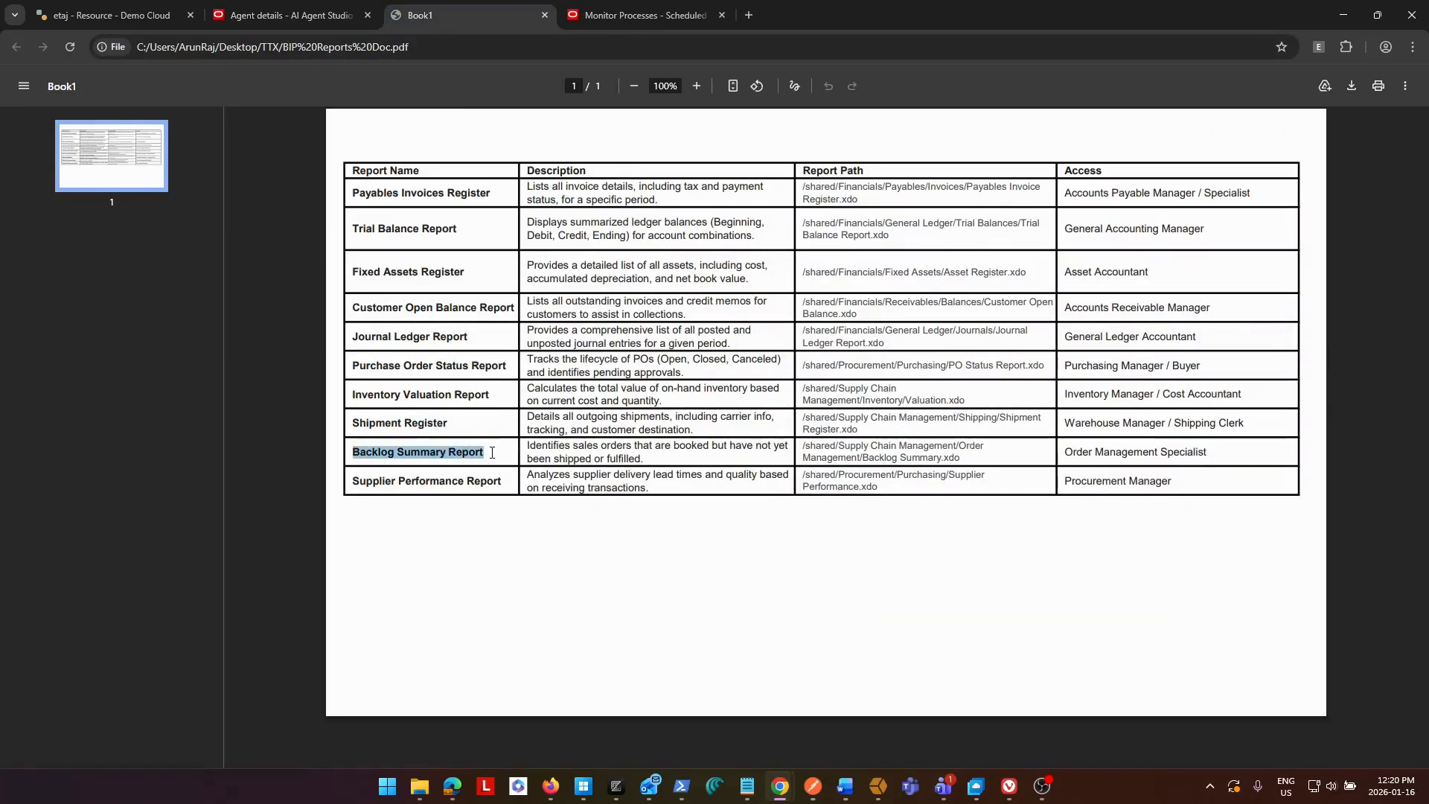
pyautogui.click(292, 17)
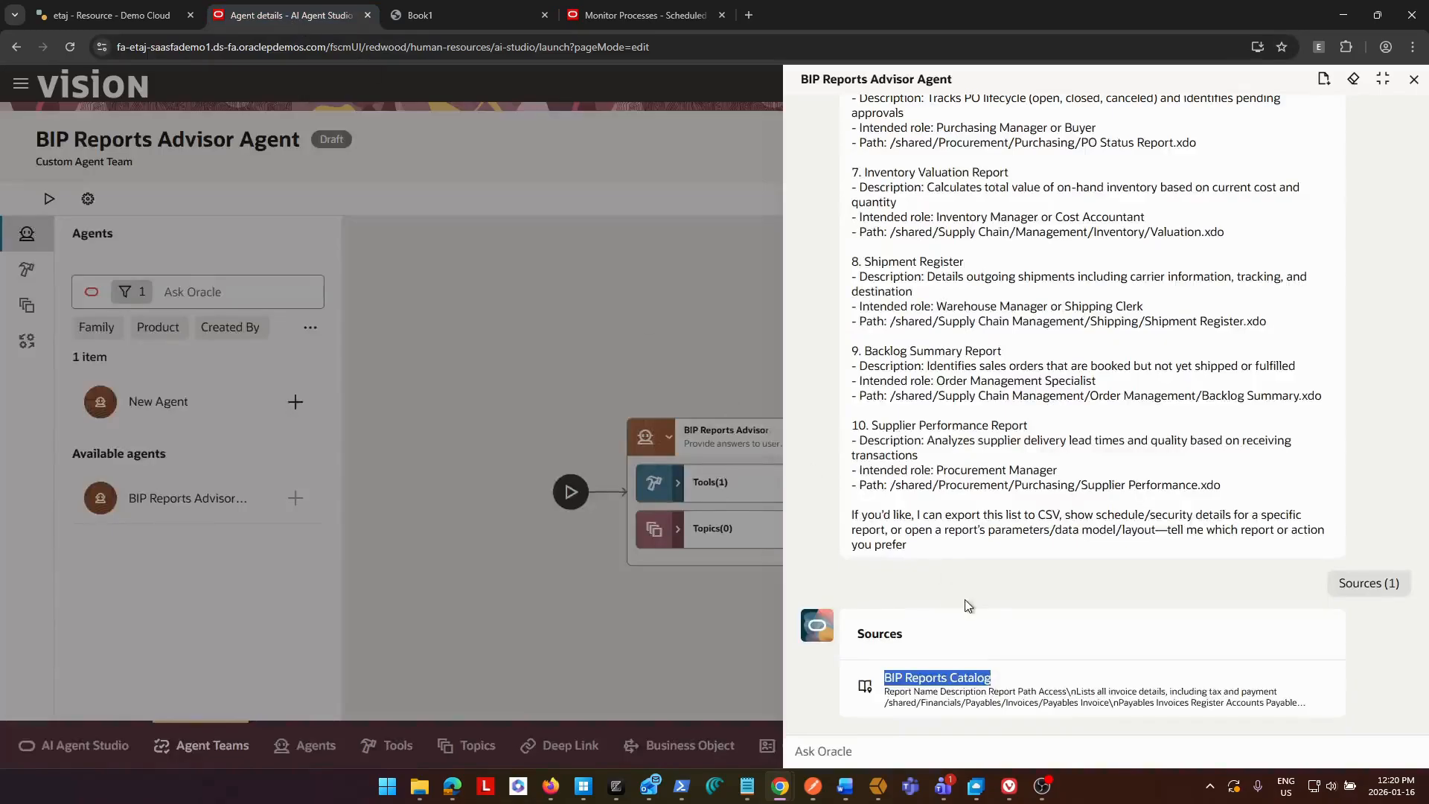
# Ask the agent "where can i find Backlog Summary Report ?" and review the path, description and intended role in its answer.
pyautogui.click(982, 744)
pyautogui.write('where can i')
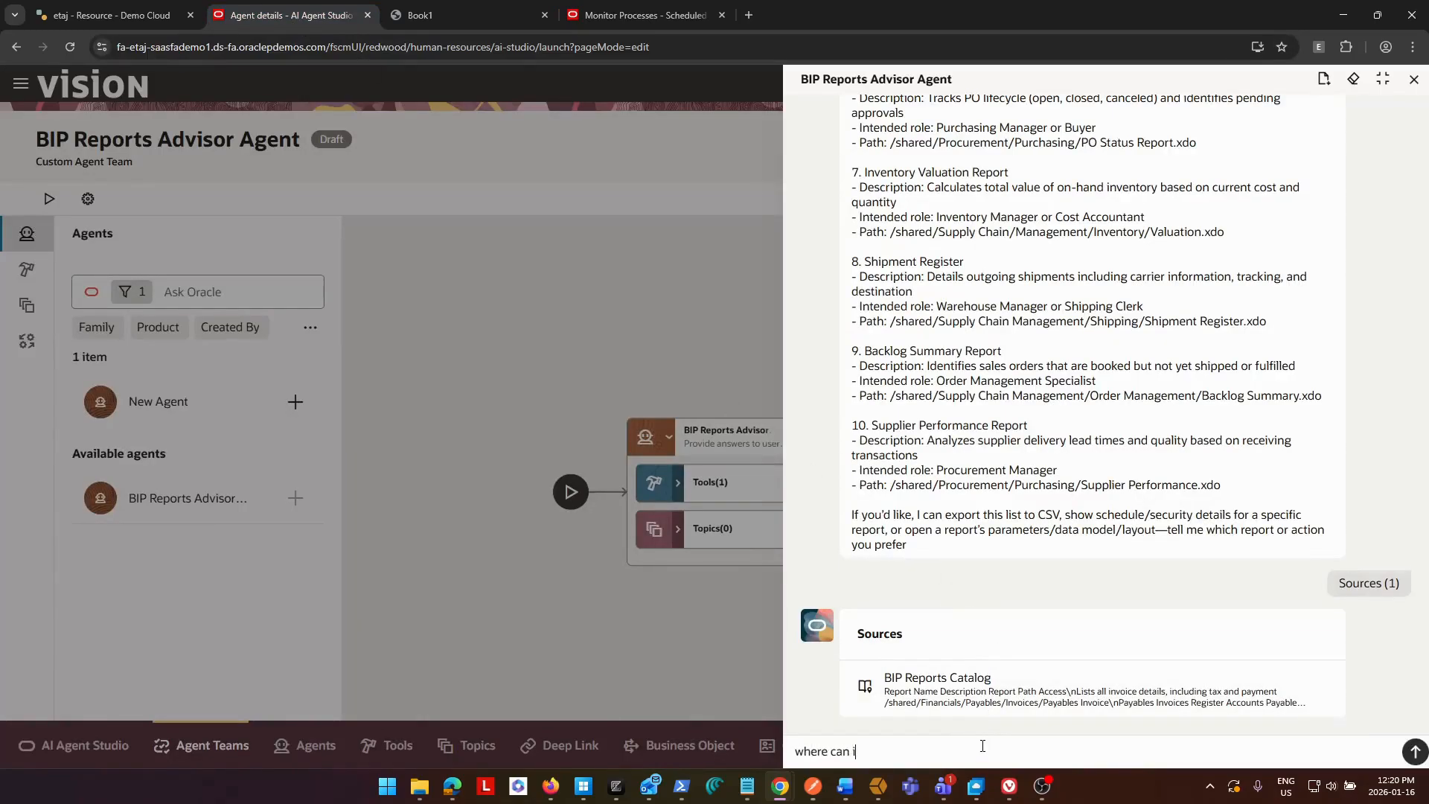
pyautogui.write(' find')
pyautogui.hotkey('ctrl', 'v')
pyautogui.write('report?')
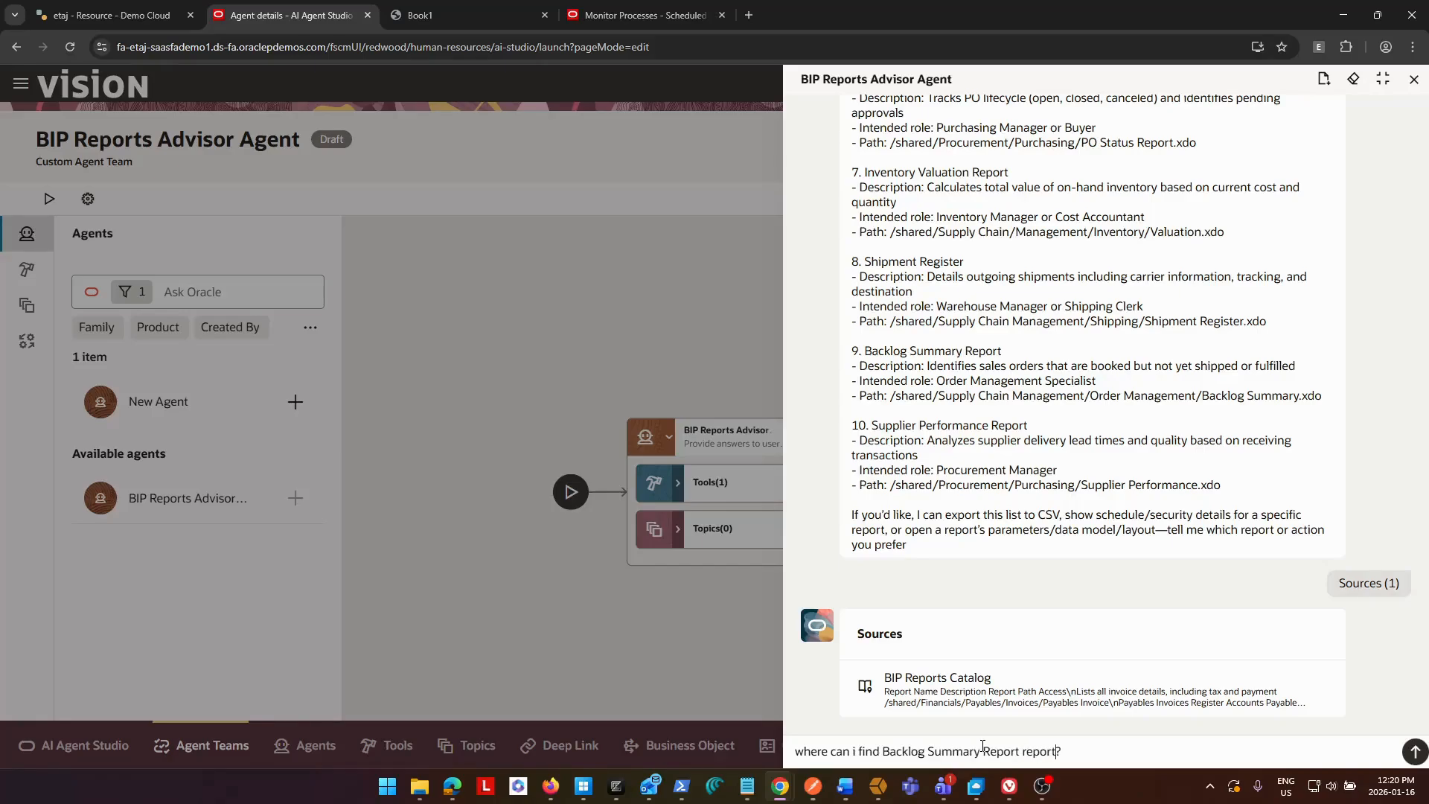
pyautogui.press('Delete')
pyautogui.press('Delete')
pyautogui.press('Delete')
pyautogui.press('Delete')
pyautogui.press('Delete')
pyautogui.press('Delete')
pyautogui.press('Return')
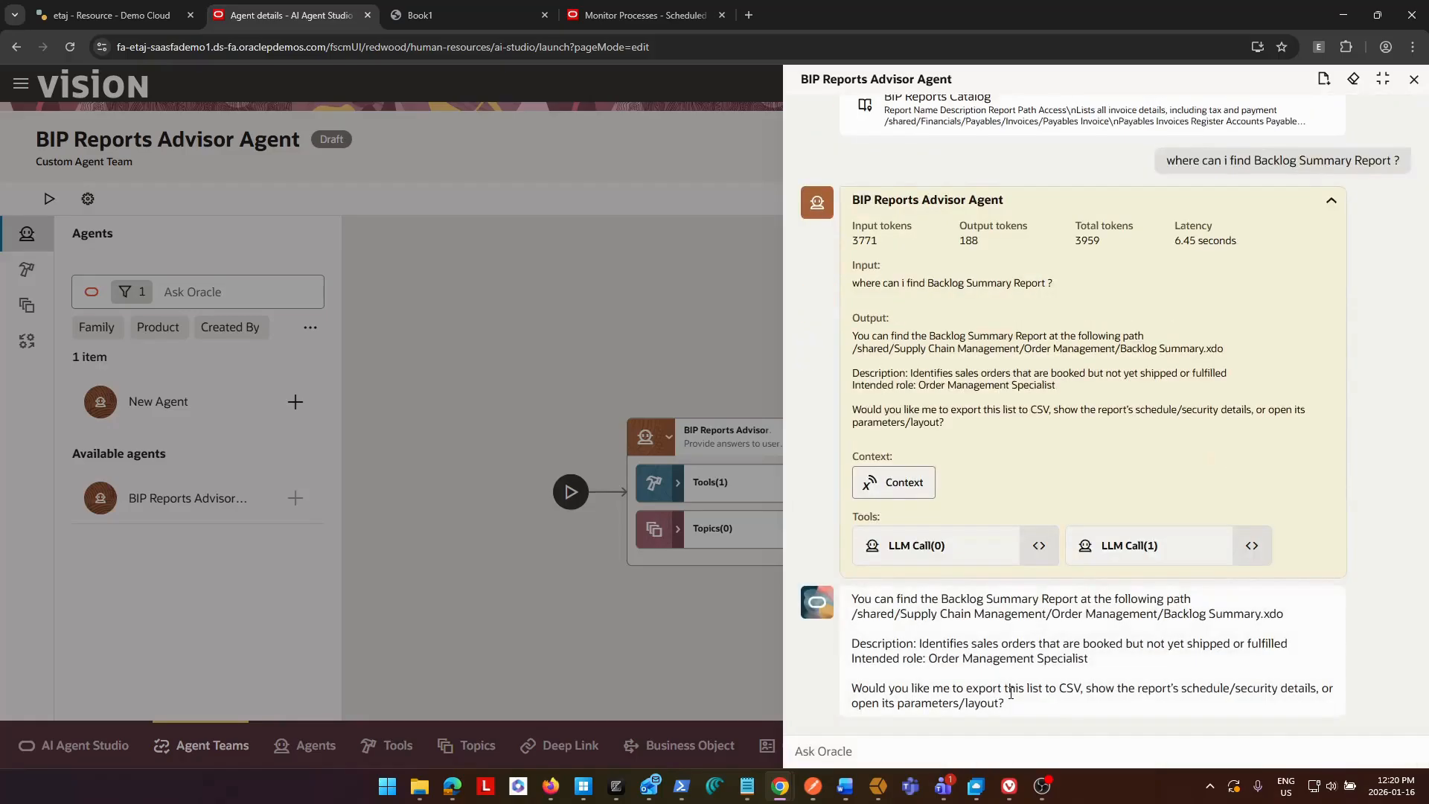
pyautogui.moveTo(856, 600); pyautogui.dragTo(1198, 606)
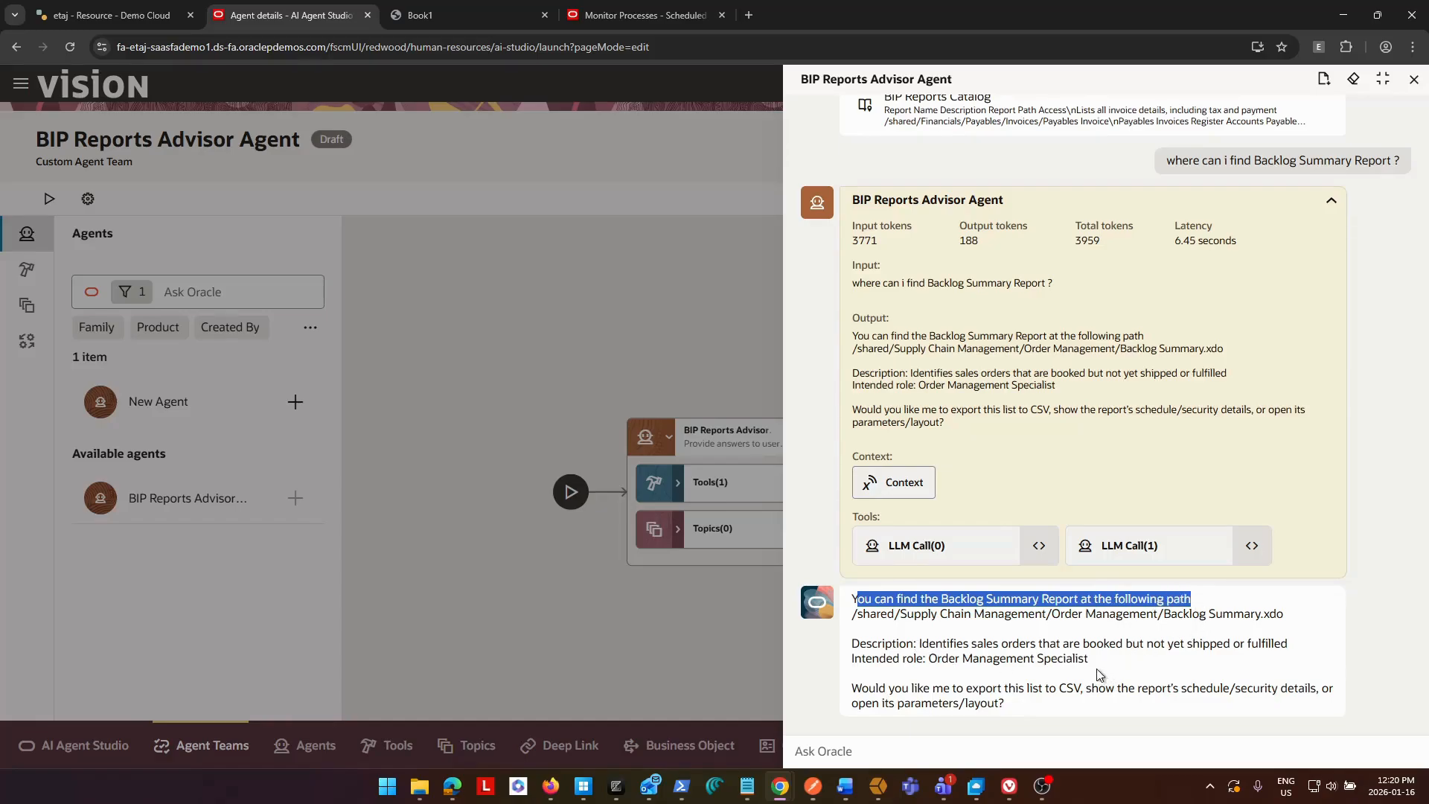
pyautogui.moveTo(1090, 659); pyautogui.dragTo(854, 644)
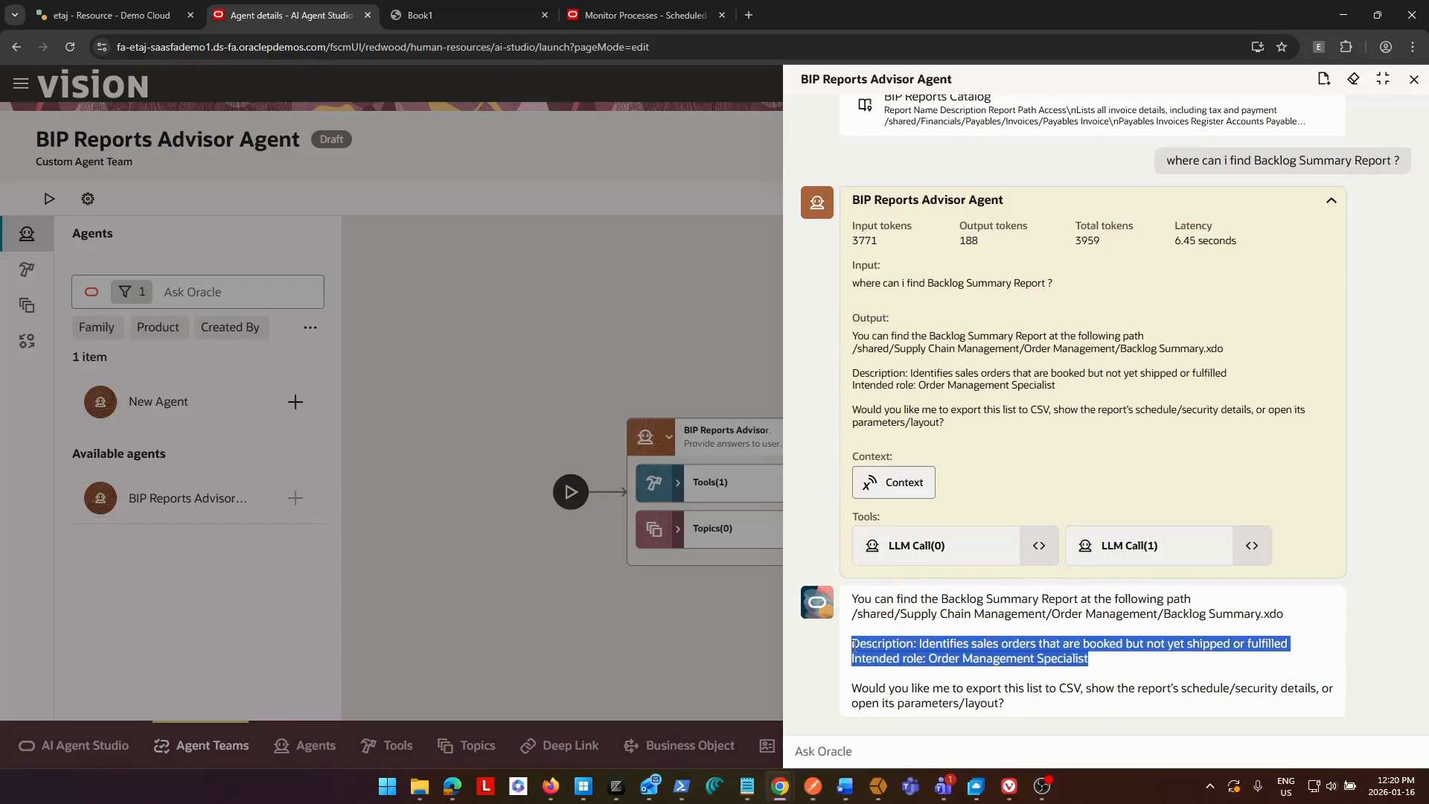
pyautogui.click(1103, 679)
# Copy the report name Supplier Performance Report from the Book1 PDF and return to the agent test chat.
pyautogui.click(511, 8)
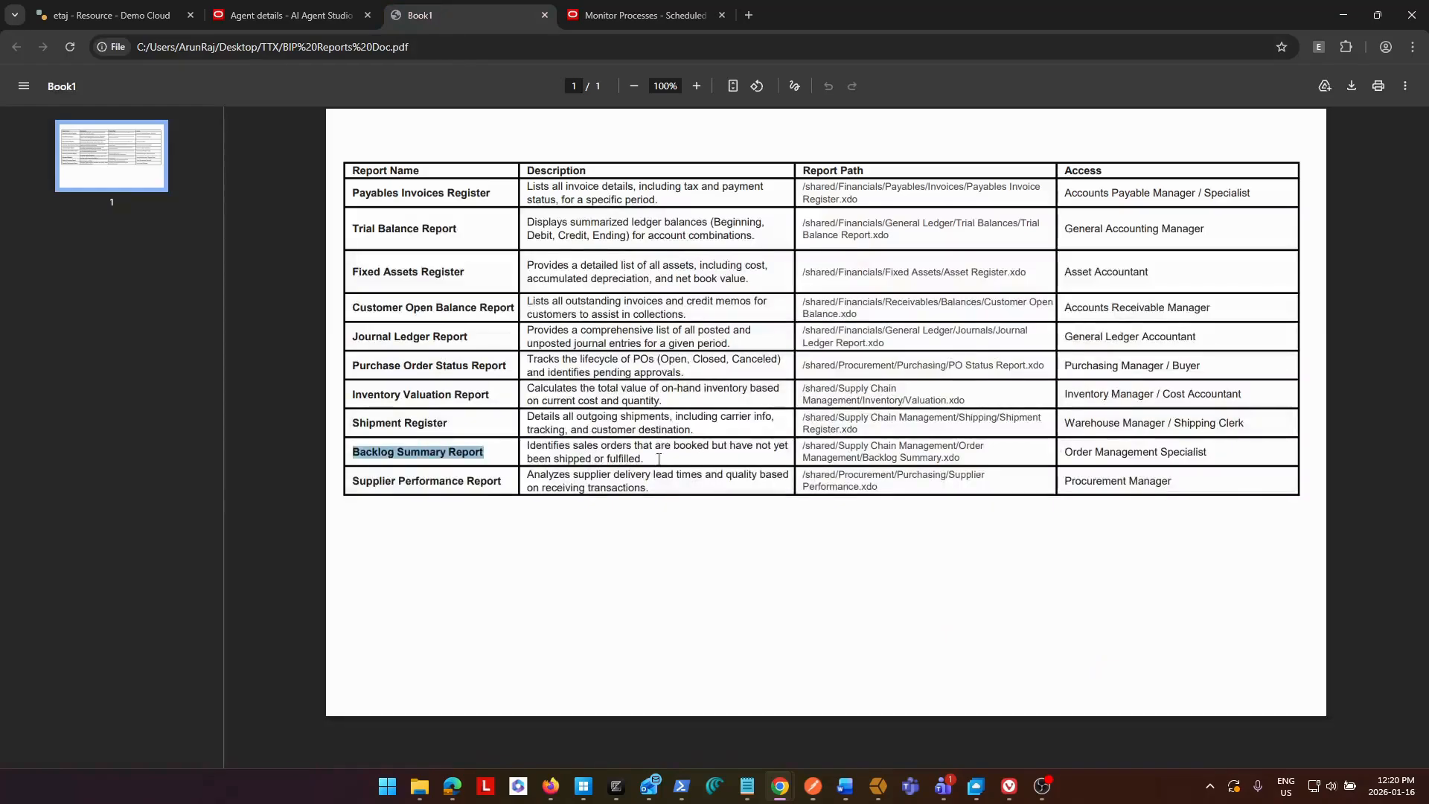
pyautogui.moveTo(507, 481); pyautogui.dragTo(346, 480)
pyautogui.hotkey('ctrl', 'c')
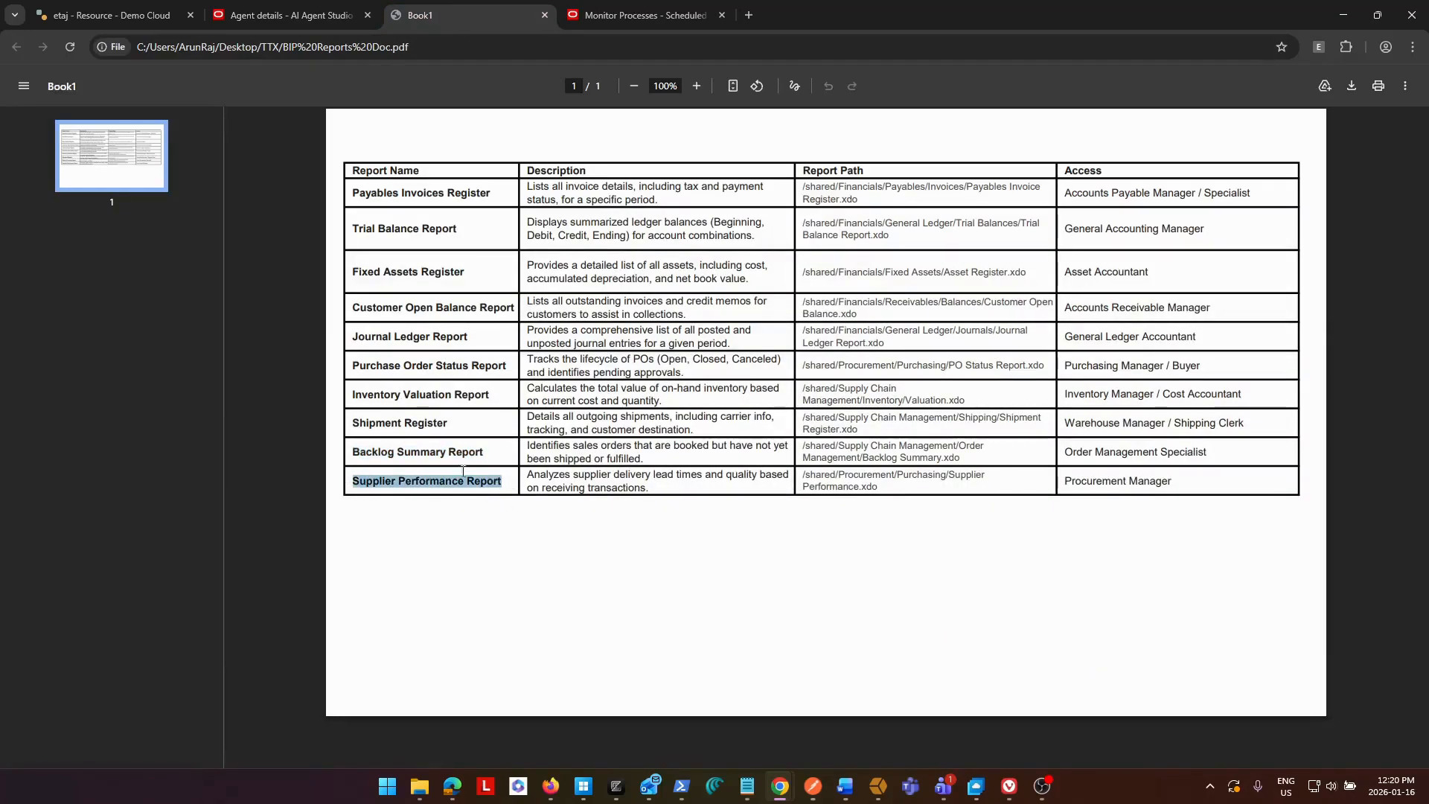
pyautogui.click(312, 10)
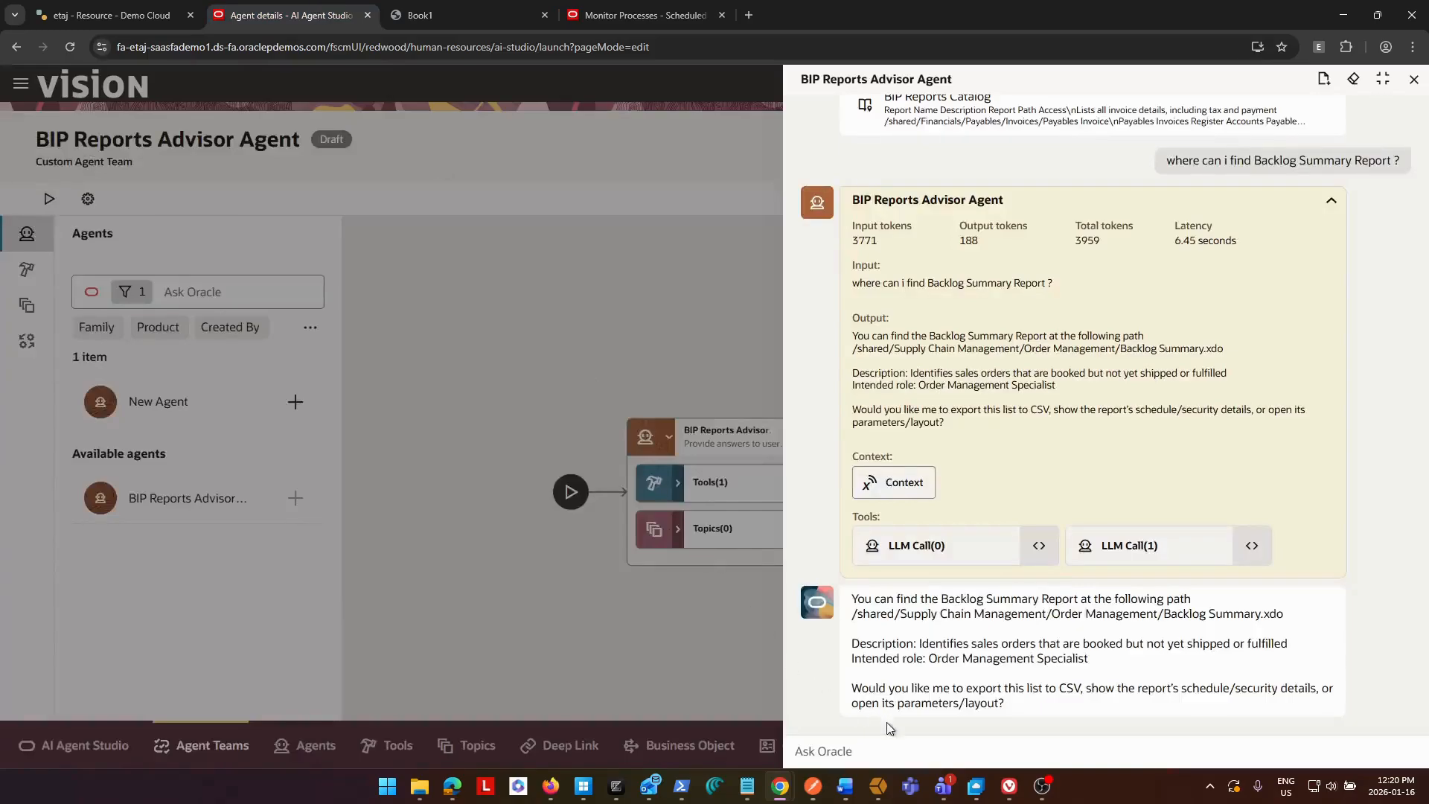
# Ask the agent "who can access Supplier Performance Report ?" and review the intended role and report path in its answer.
pyautogui.click(898, 750)
pyautogui.write('who can ace')
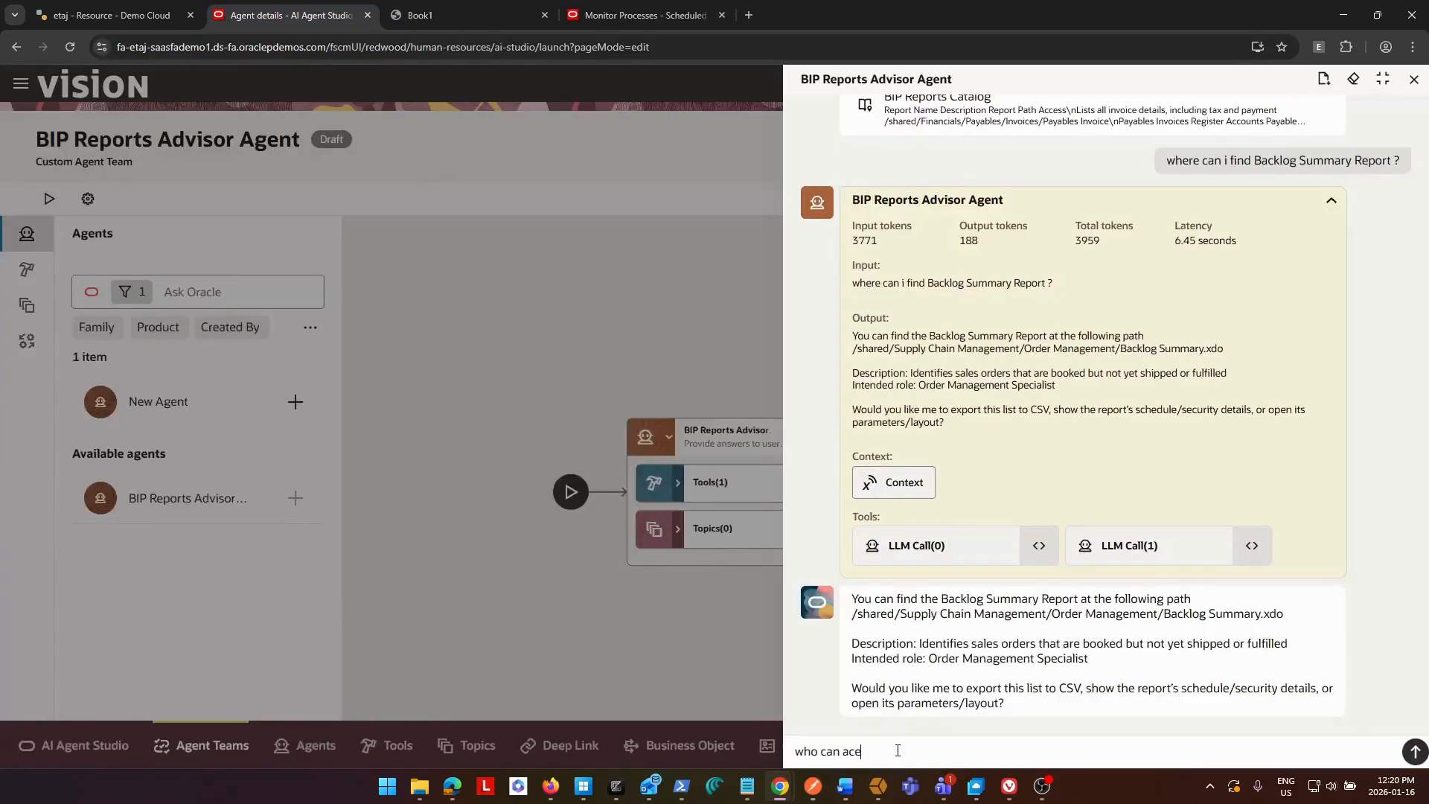
pyautogui.press('BackSpace')
pyautogui.write('cess')
pyautogui.hotkey('ctrl', 'v')
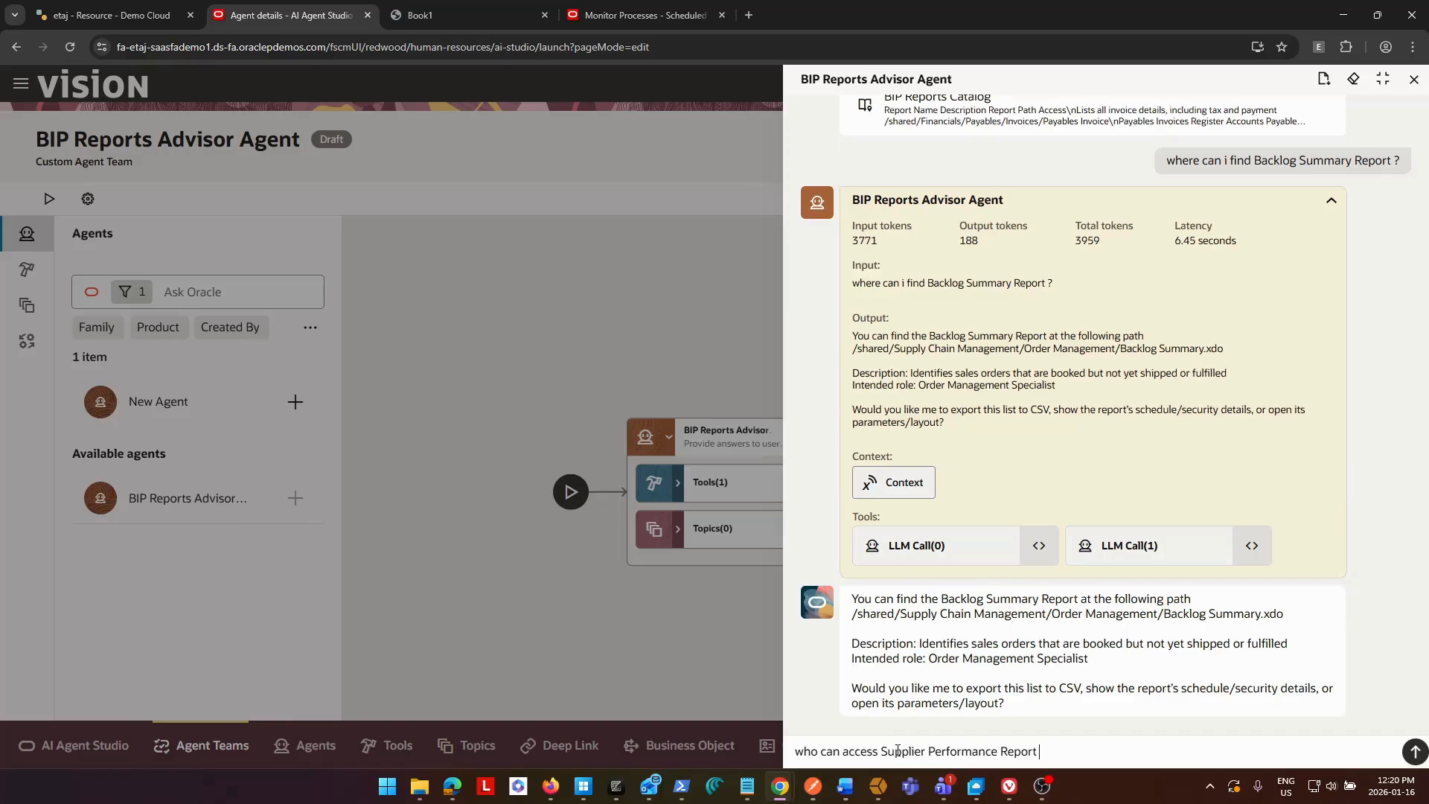
pyautogui.write('?')
pyautogui.press('Return')
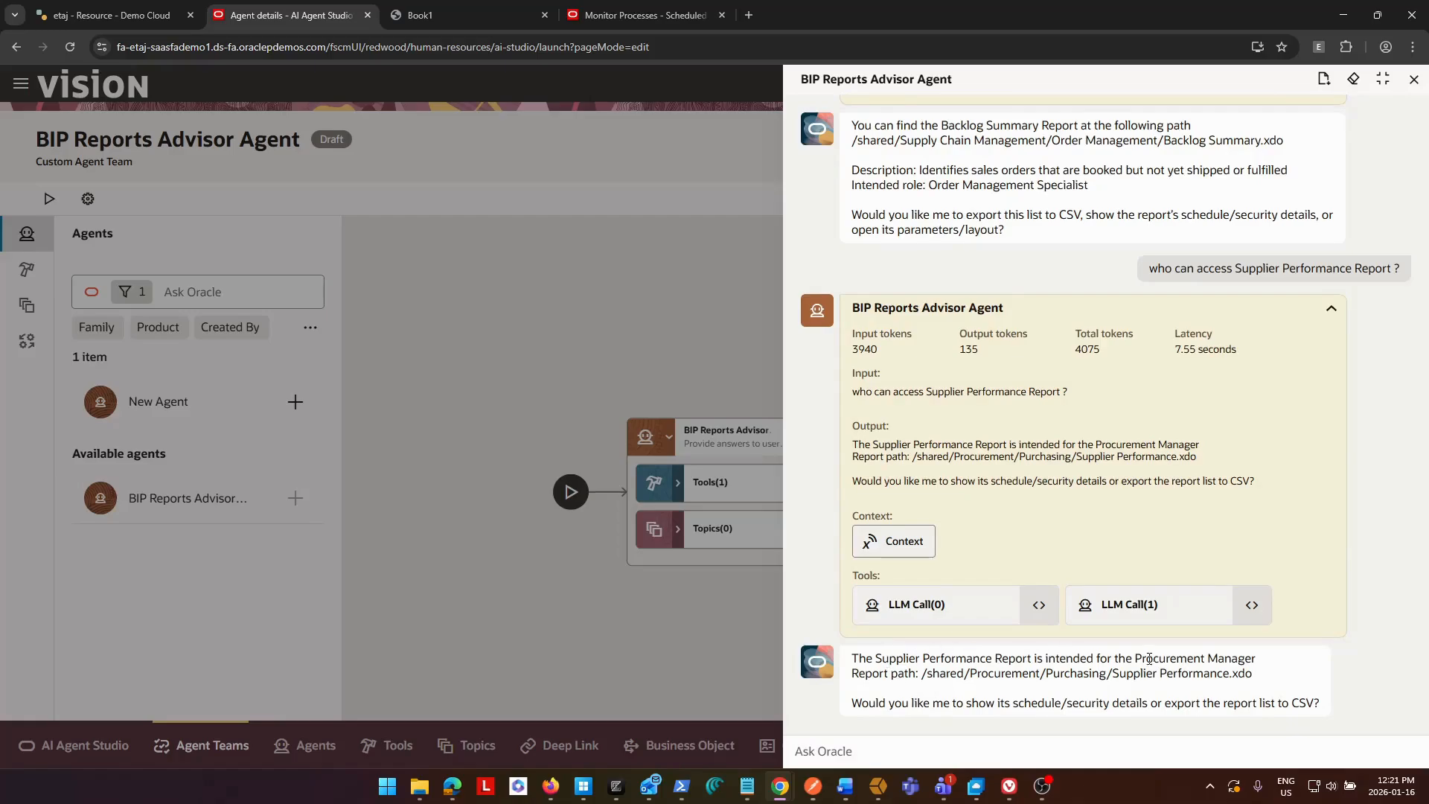
pyautogui.moveTo(1135, 658); pyautogui.dragTo(1259, 667)
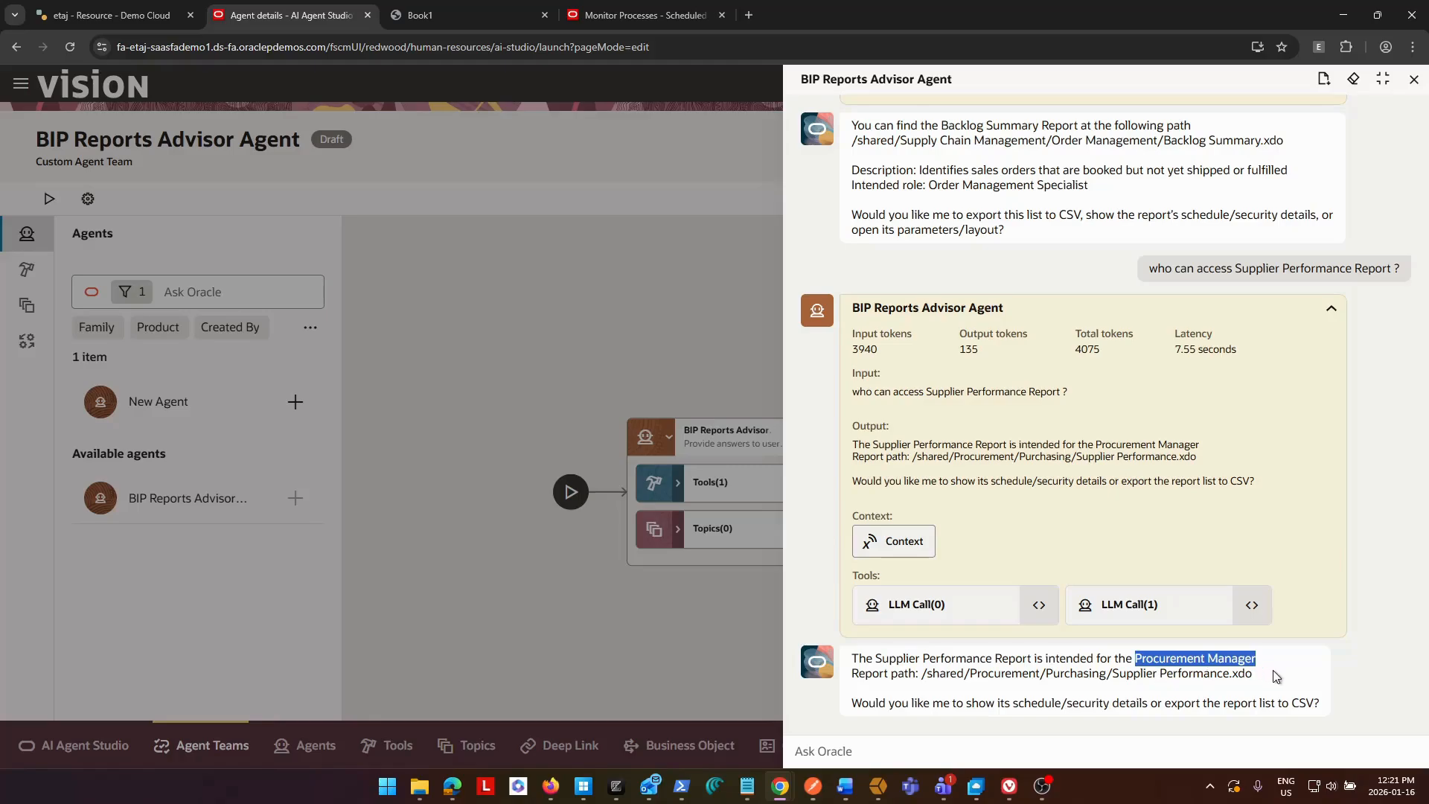
pyautogui.moveTo(1269, 679); pyautogui.dragTo(858, 674)
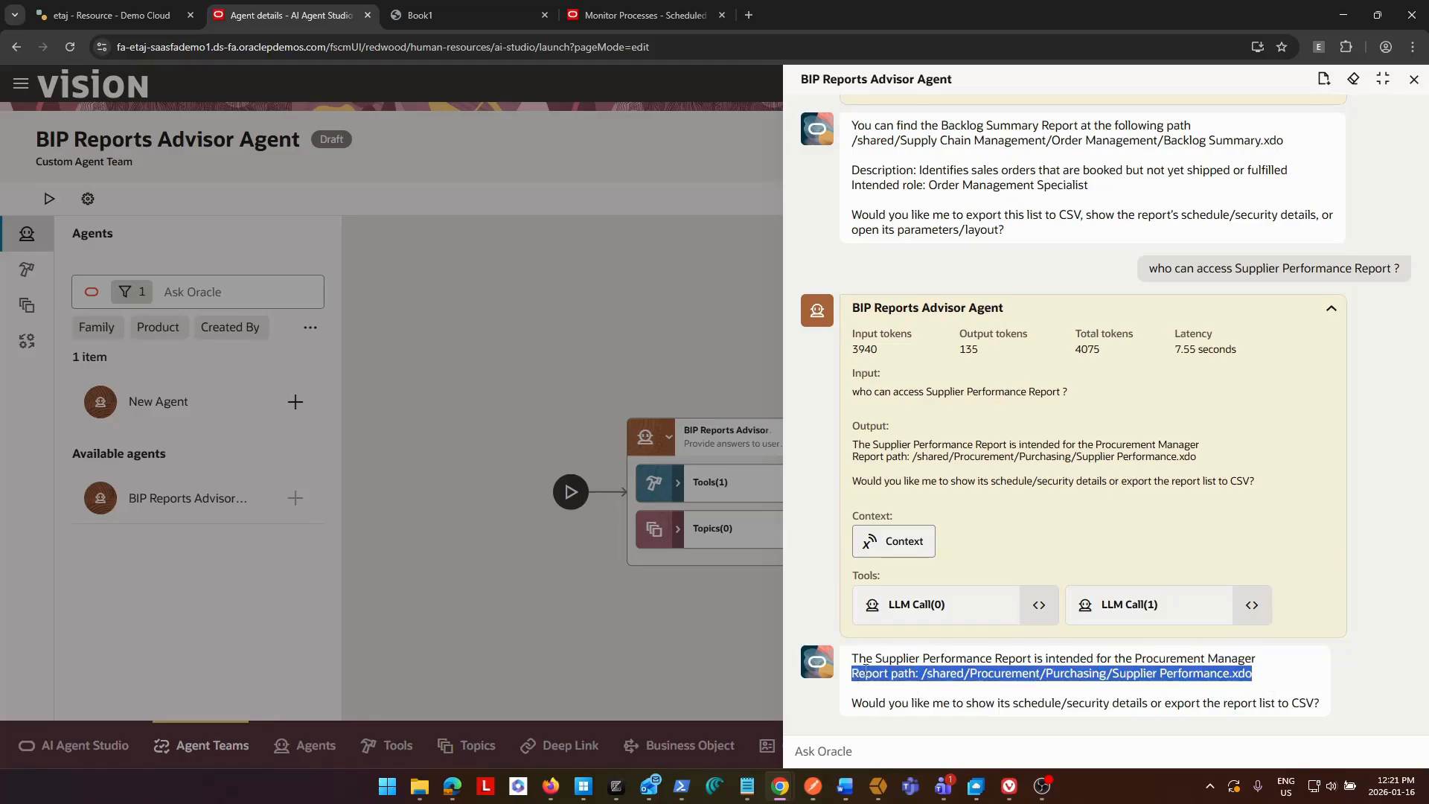
pyautogui.click(1382, 681)
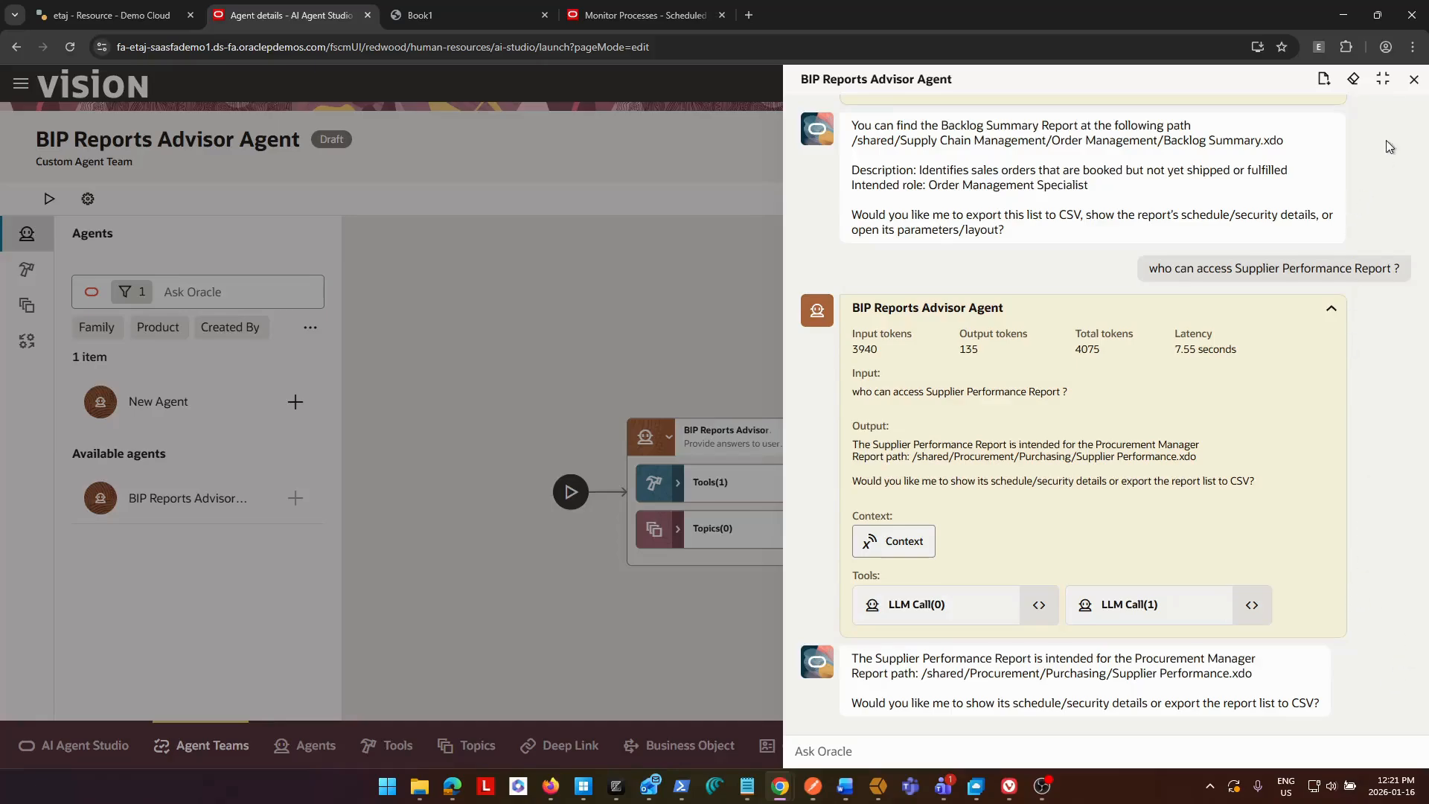
# End the test chat, then save and close the BIP Reports Advisor Agent team.
pyautogui.click(1413, 78)
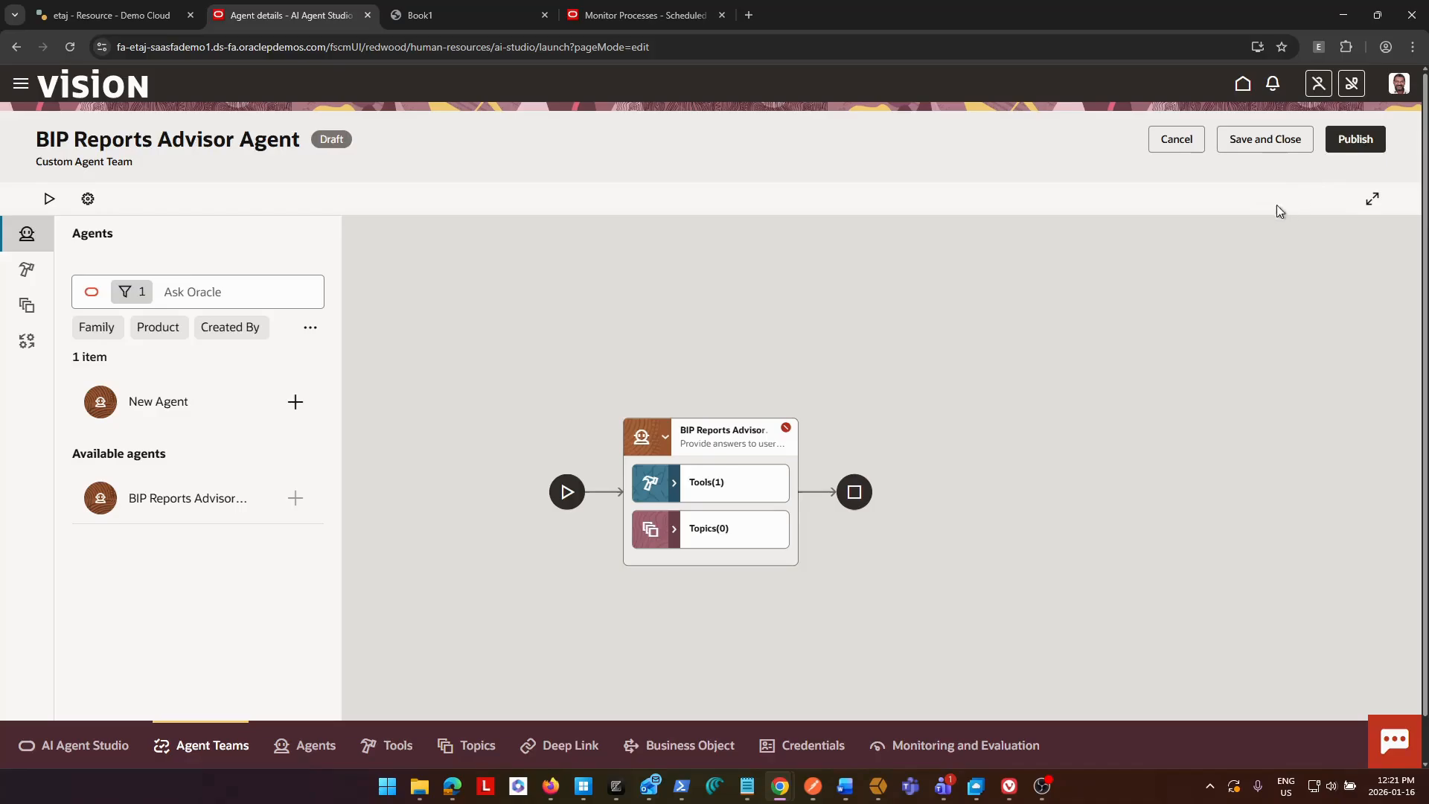
pyautogui.click(1265, 139)
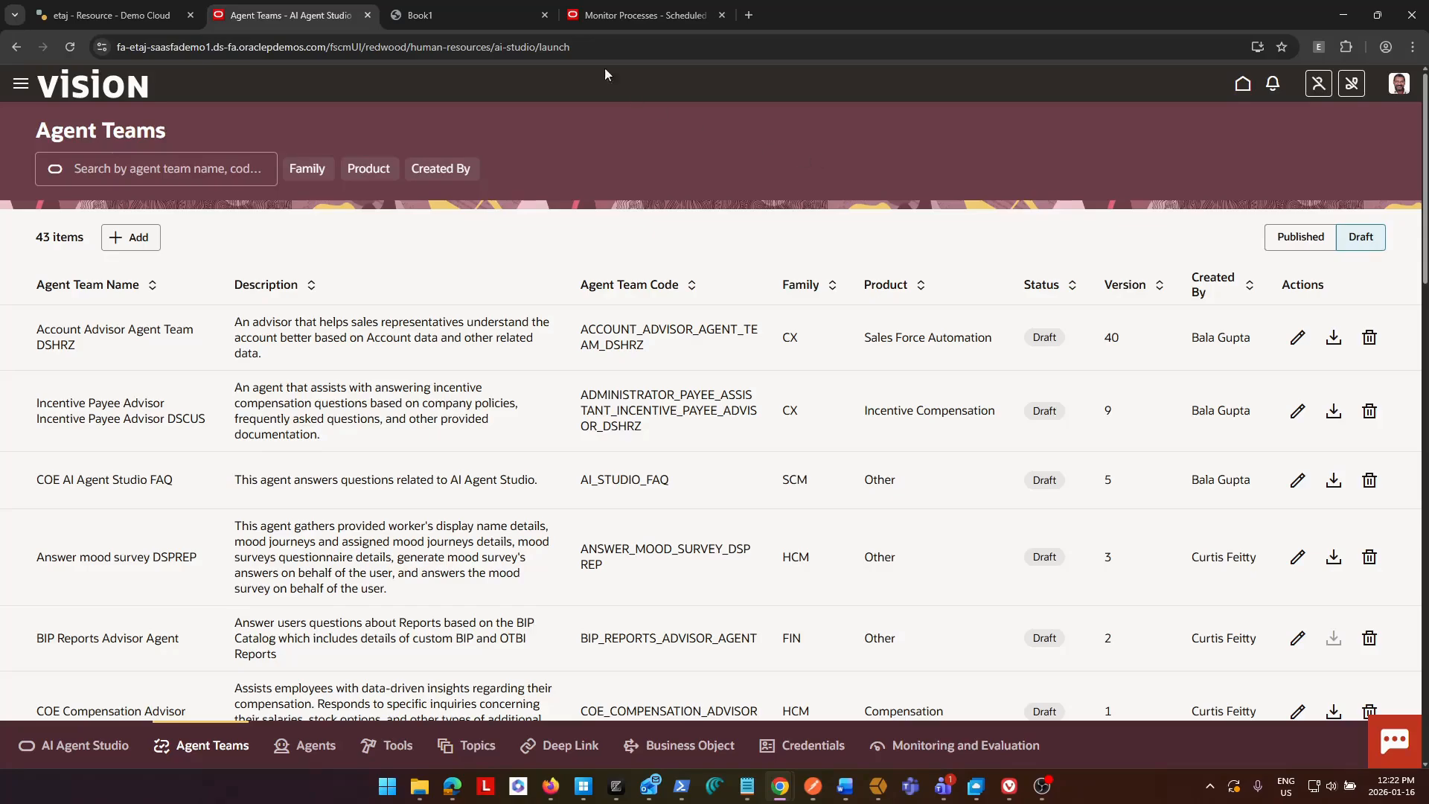
# Look over the reports catalog table in the Book1 PDF and return to the Agent Teams list.
pyautogui.click(476, 13)
pyautogui.click(1121, 539)
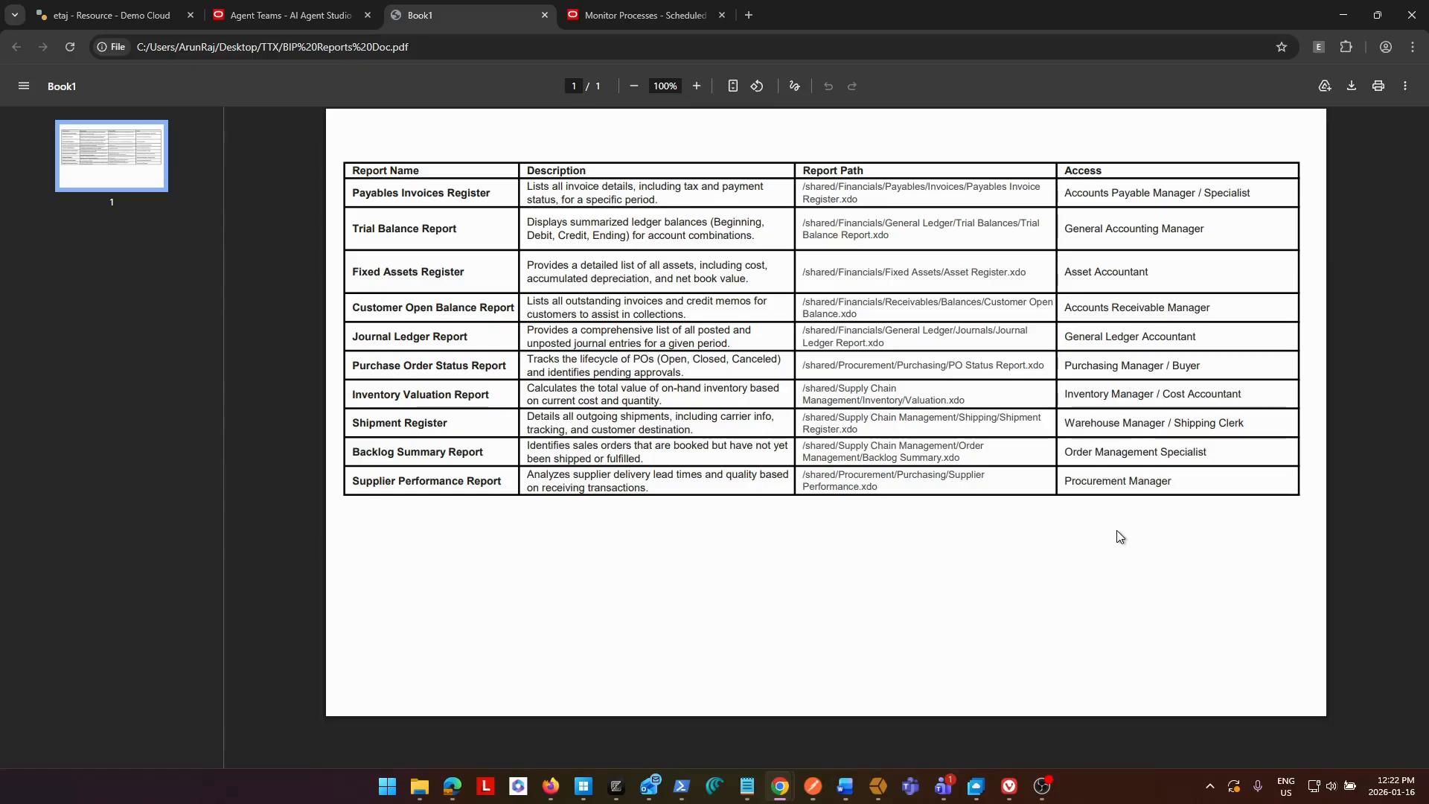
pyautogui.click(295, 16)
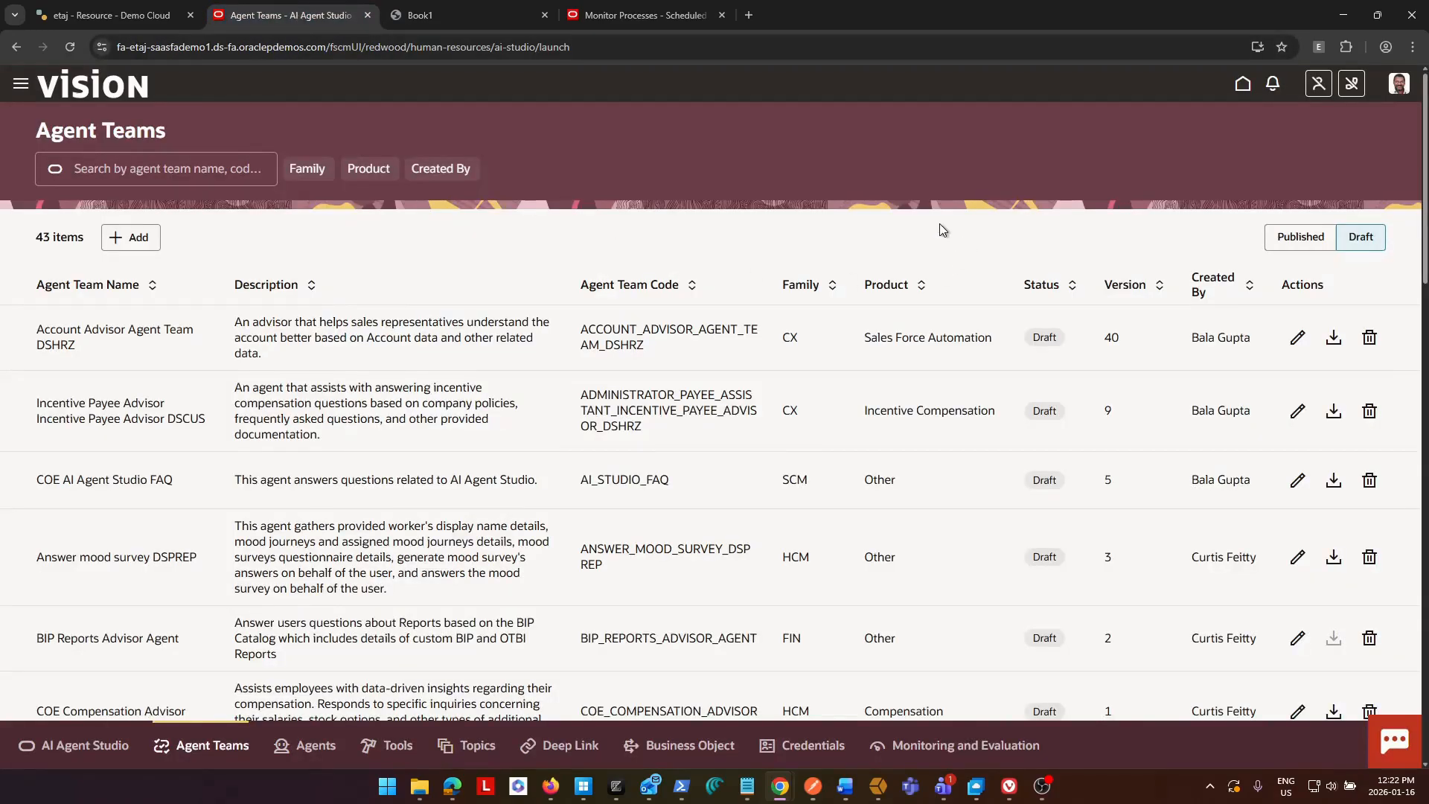